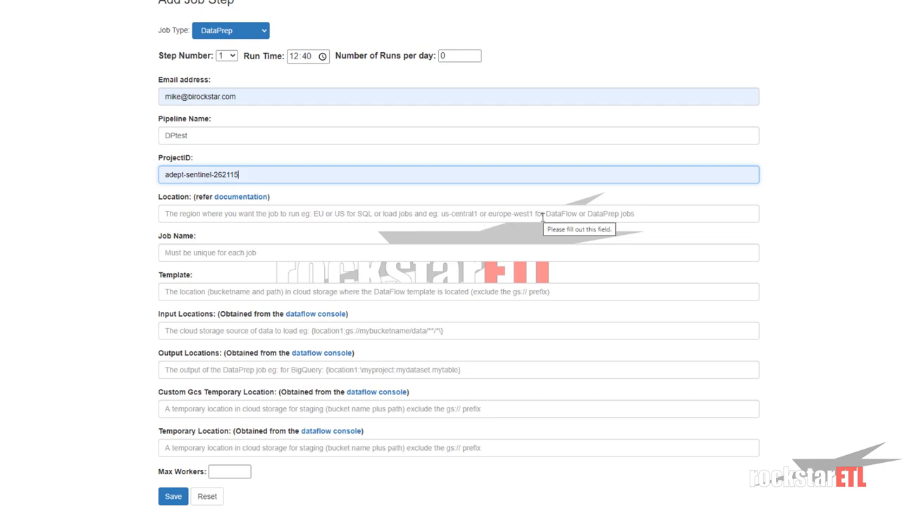
Set the DataPrep job step's location to us-central1 and its job name to loaddataprep
click(585, 217)
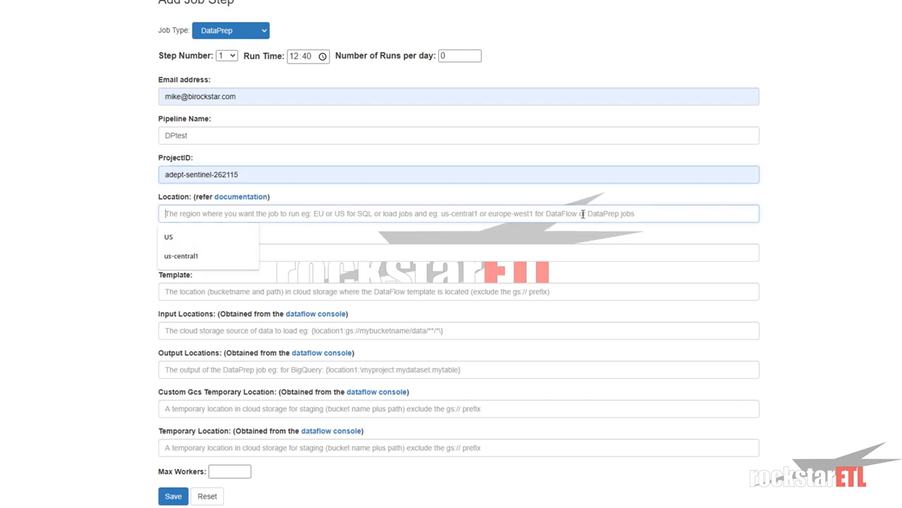
click(227, 251)
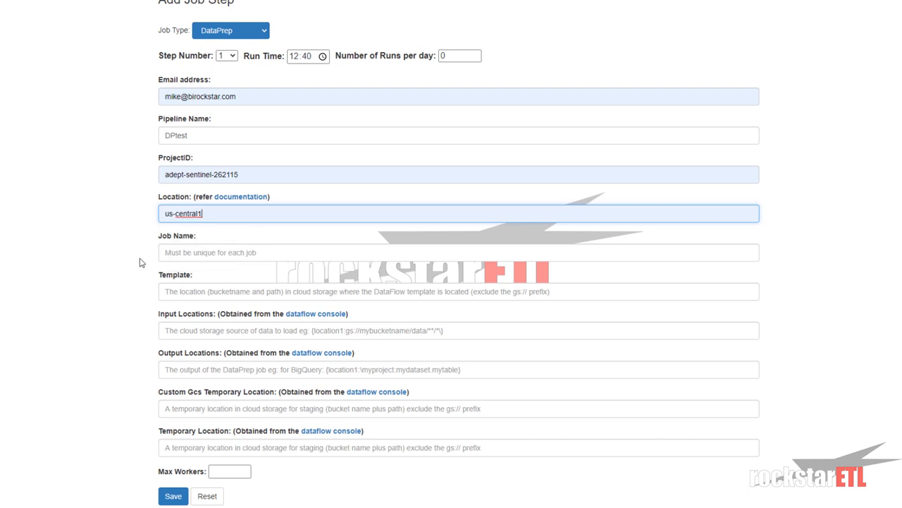
click(186, 253)
text(l)
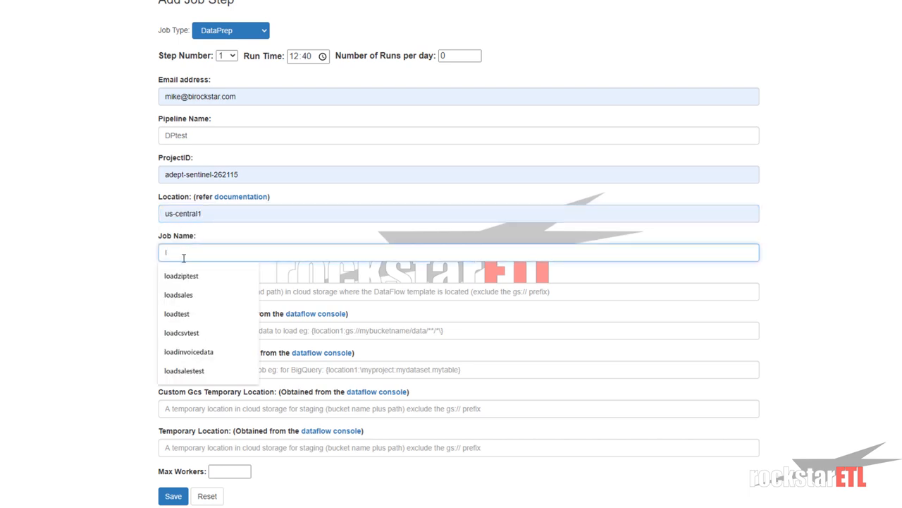
text(oaddataprep)
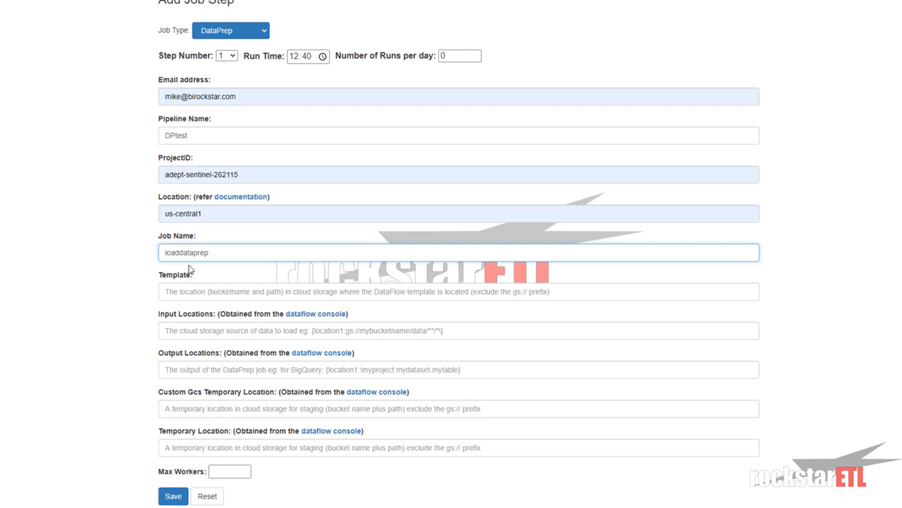
scroll(106, 299, down, 1)
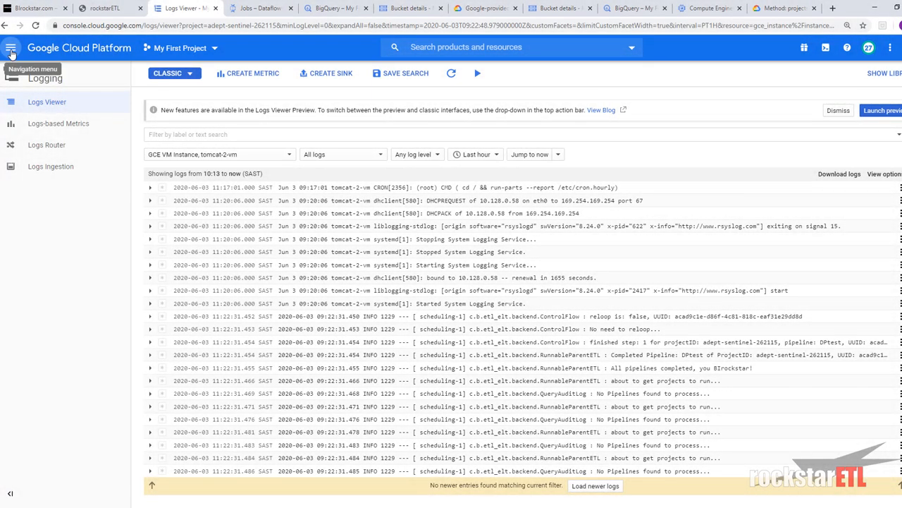
Open Dataprep from the Google Cloud Platform services in a new browser tab and switch to it
click(10, 47)
mouse_move(111, 254)
scroll(86, 297, down, 10)
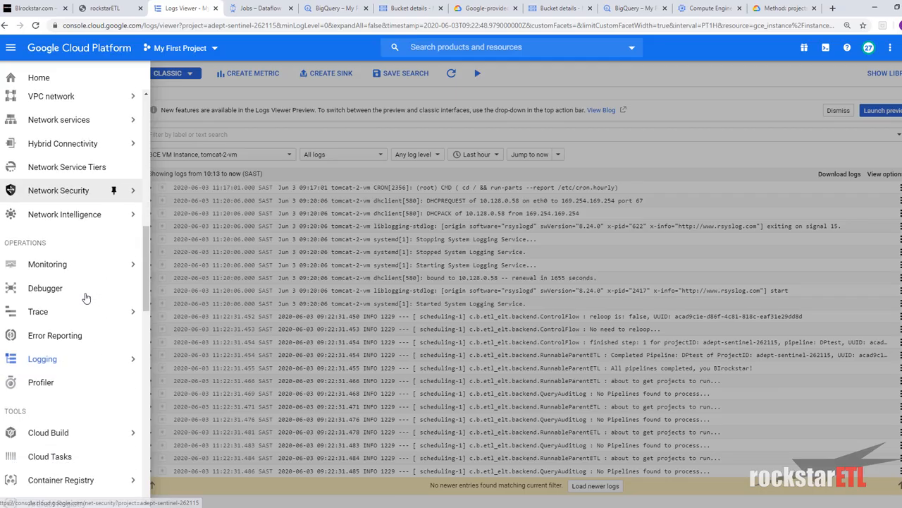
scroll(85, 296, down, 5)
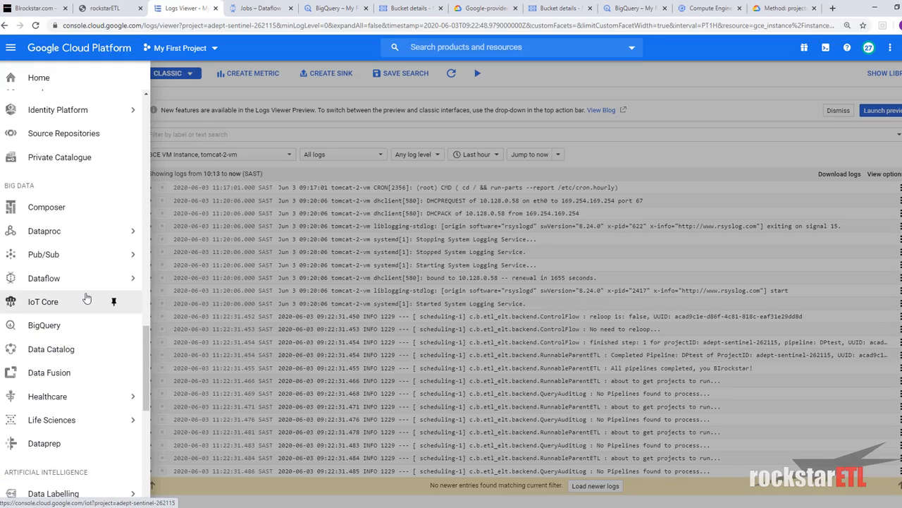
right_click(60, 442)
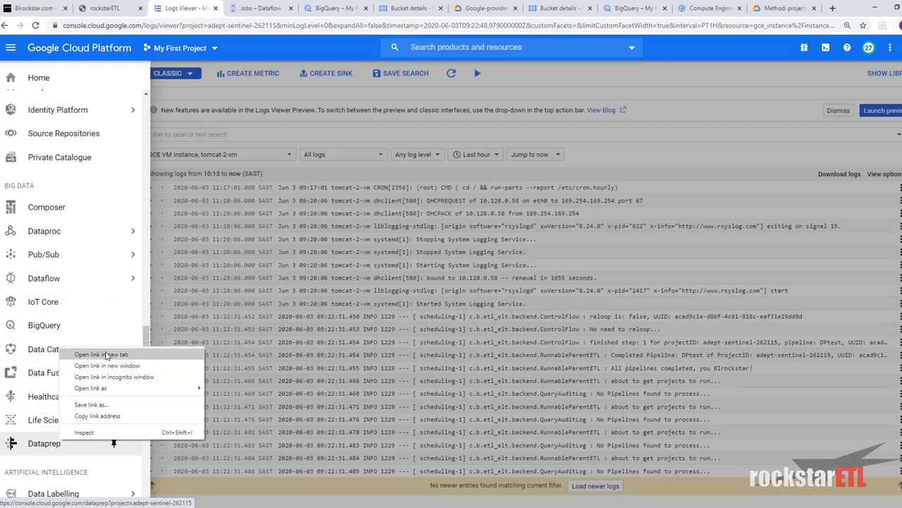
click(108, 356)
click(236, 8)
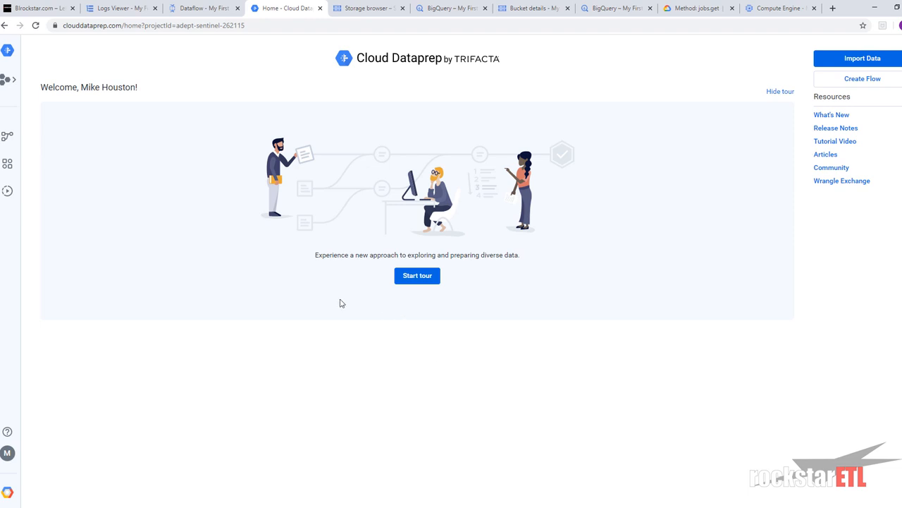
Create a new flow named invoice_lines with the description "import invoice lines"
click(7, 135)
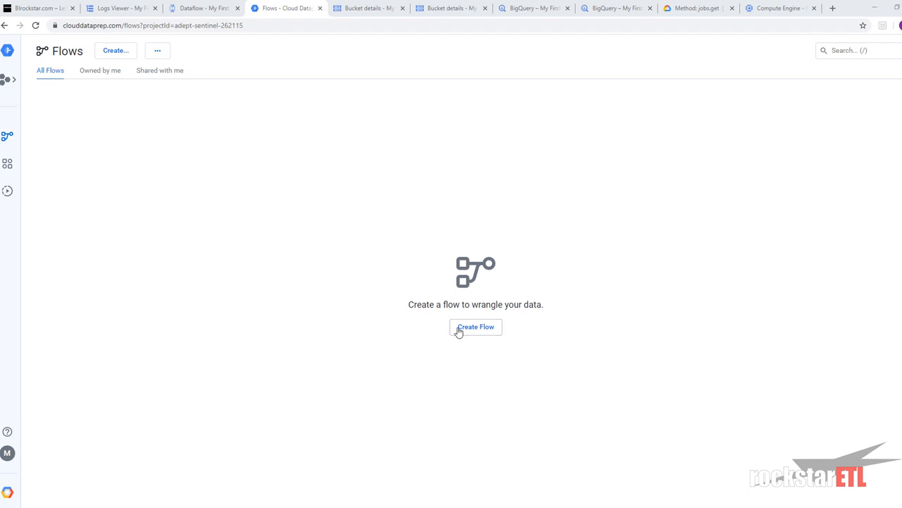
click(458, 328)
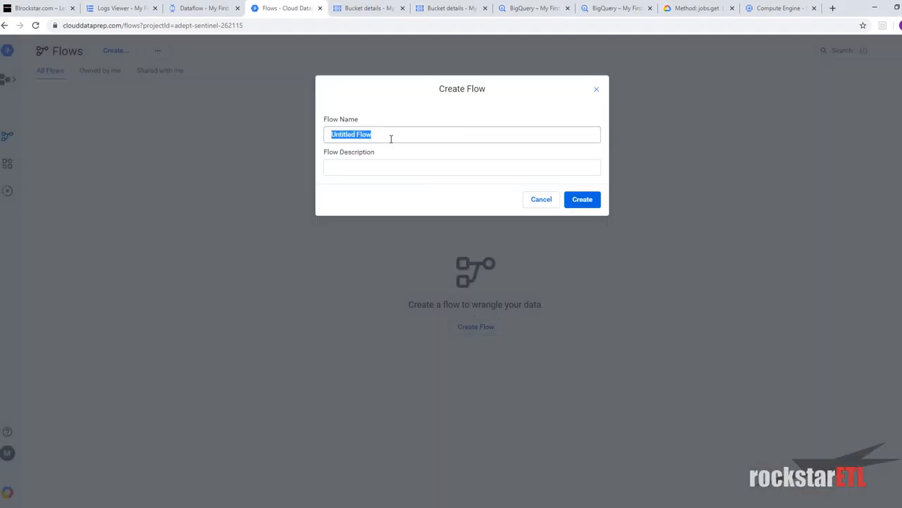
click(381, 131)
drag(372, 135, 312, 144)
text(invoice_lines)
click(364, 168)
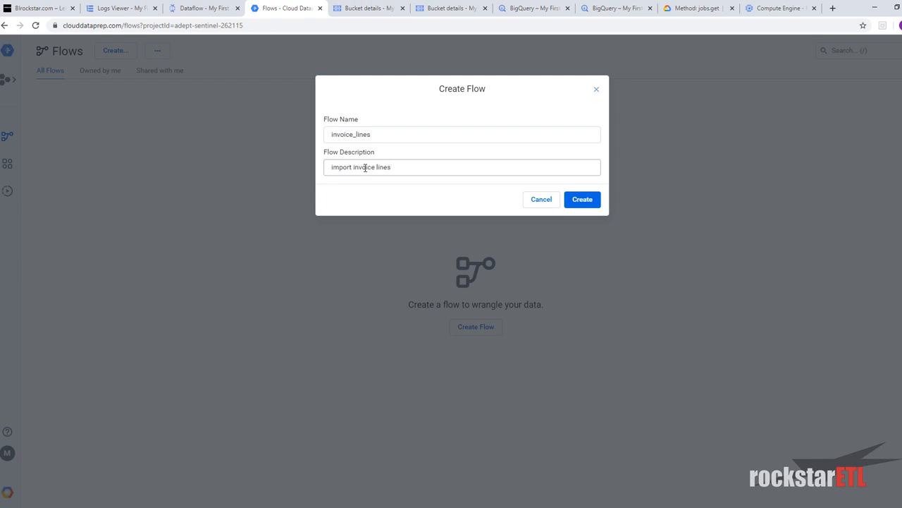
click(583, 199)
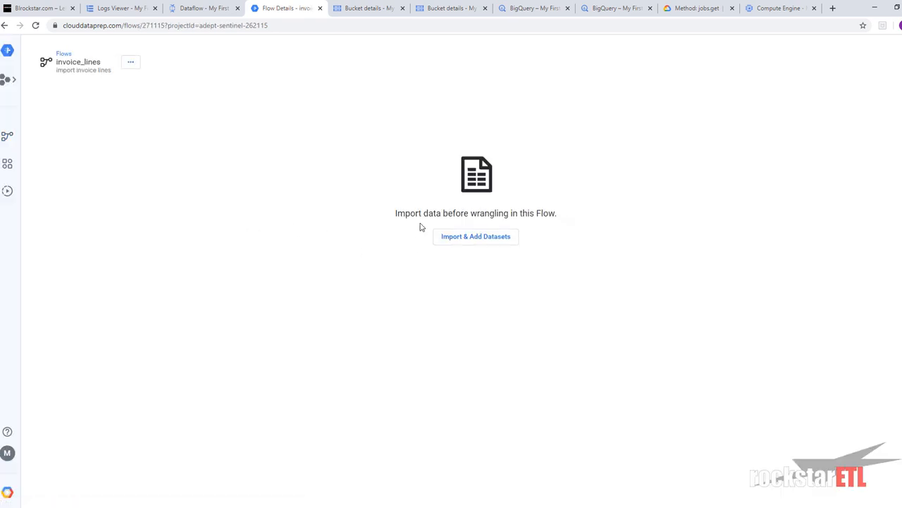
Start importing datasets into the flow and browse GCS to the WWI_data folder in the staging.adept-sentinel-262115.appspot.com bucket
click(463, 240)
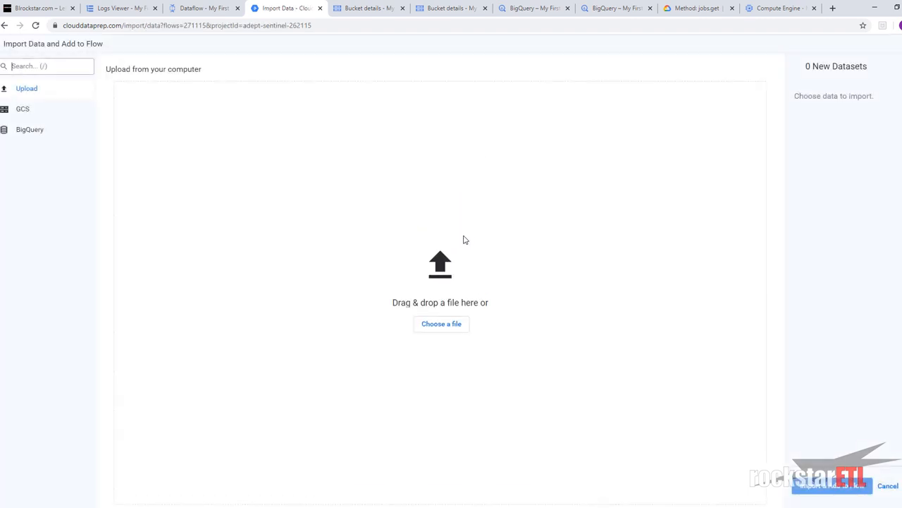
click(23, 110)
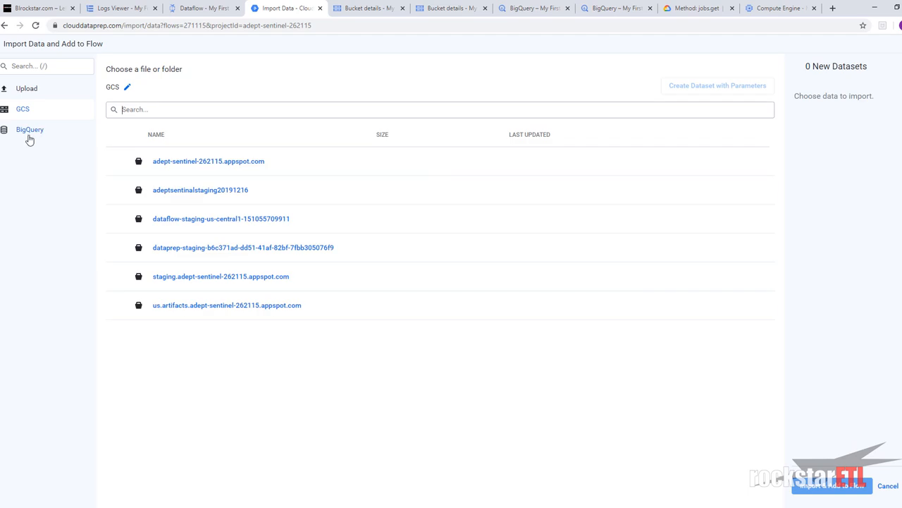
click(29, 134)
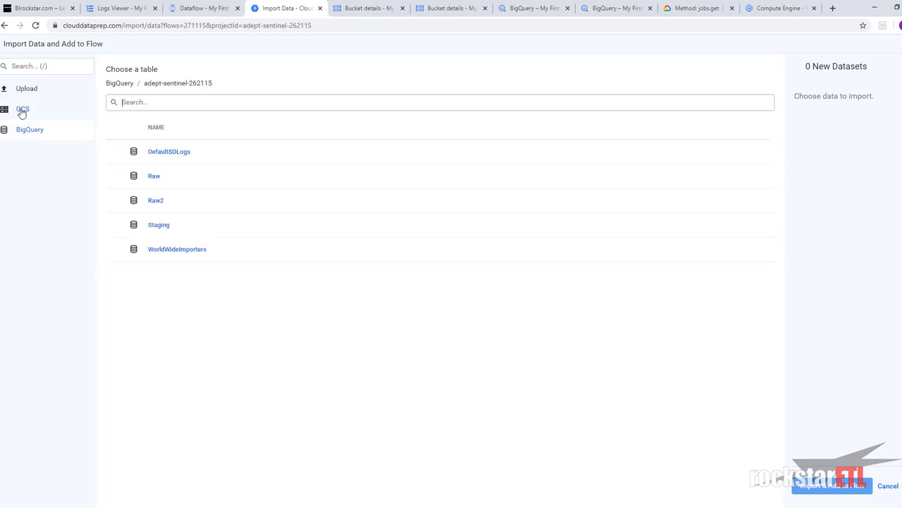
click(22, 112)
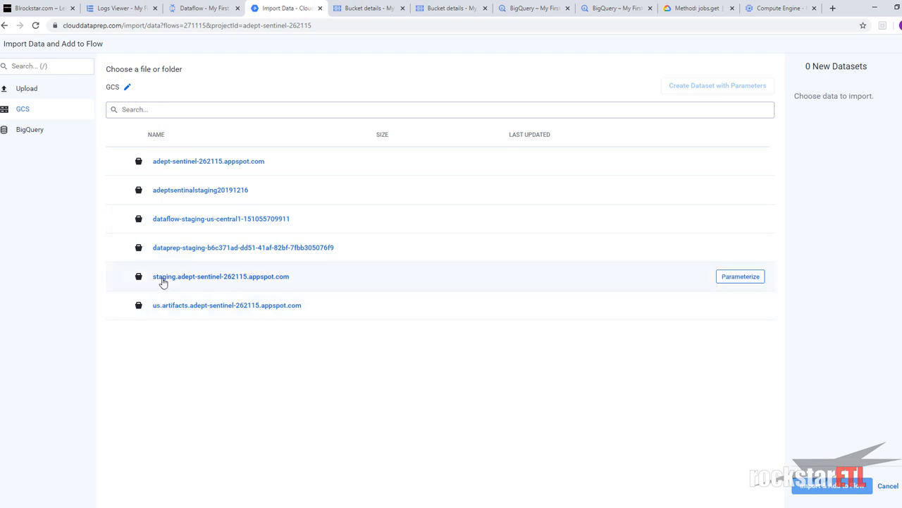
click(162, 278)
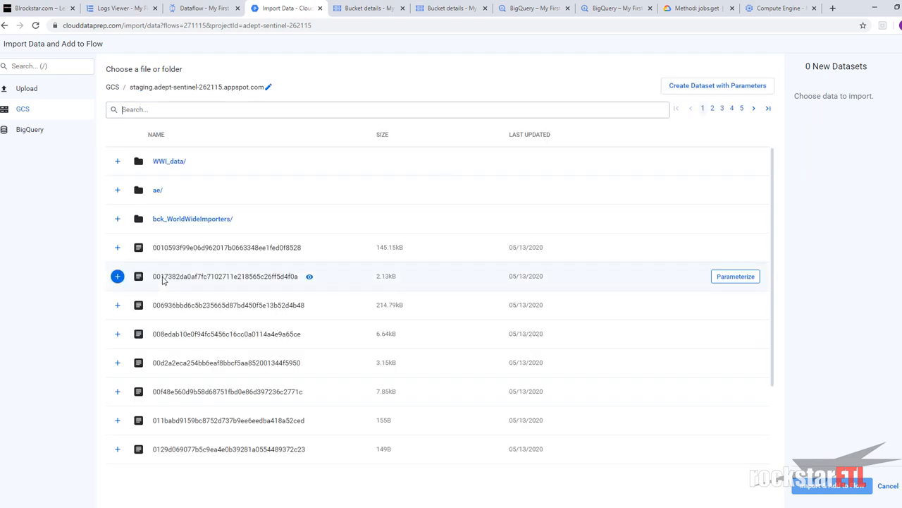
click(168, 162)
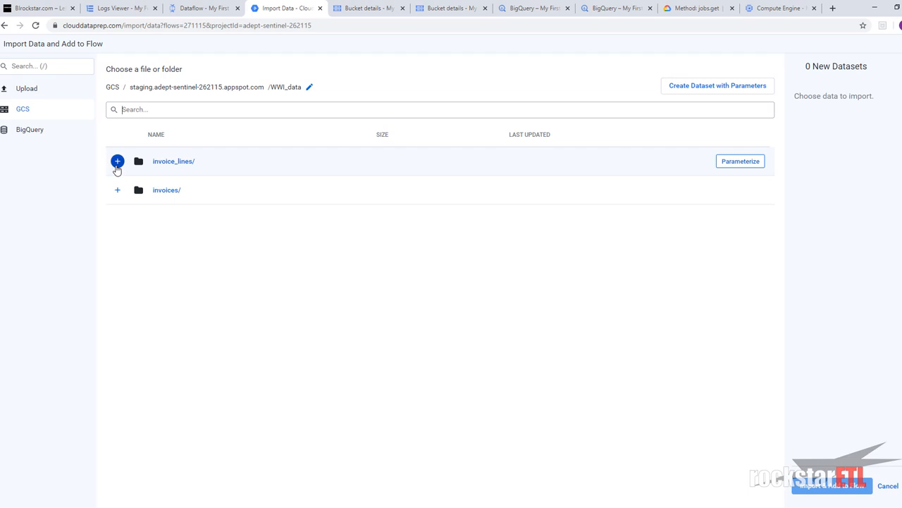
Check the contents of the invoice_lines folder and add the whole folder as a new dataset
click(173, 163)
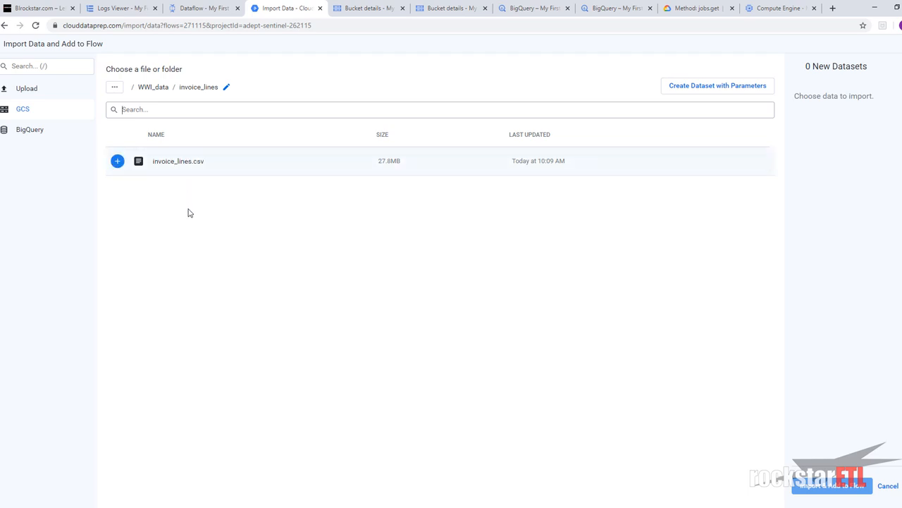
click(154, 86)
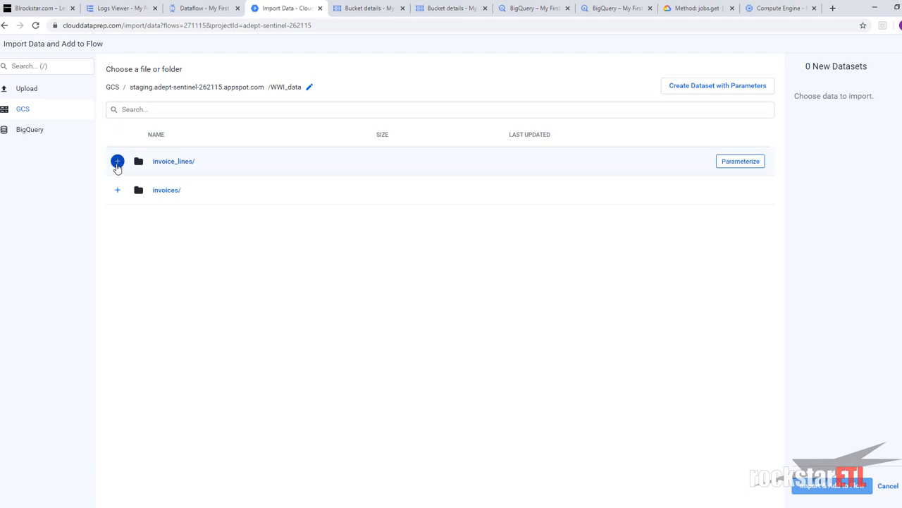
click(117, 162)
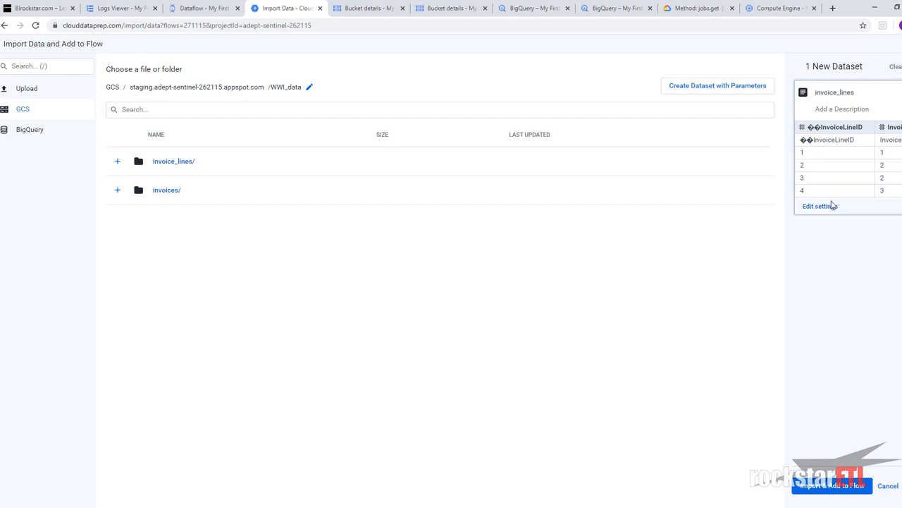
Save the invoice_lines import settings with UTF-8 encoding and structure detection, and import the dataset into the flow
click(820, 206)
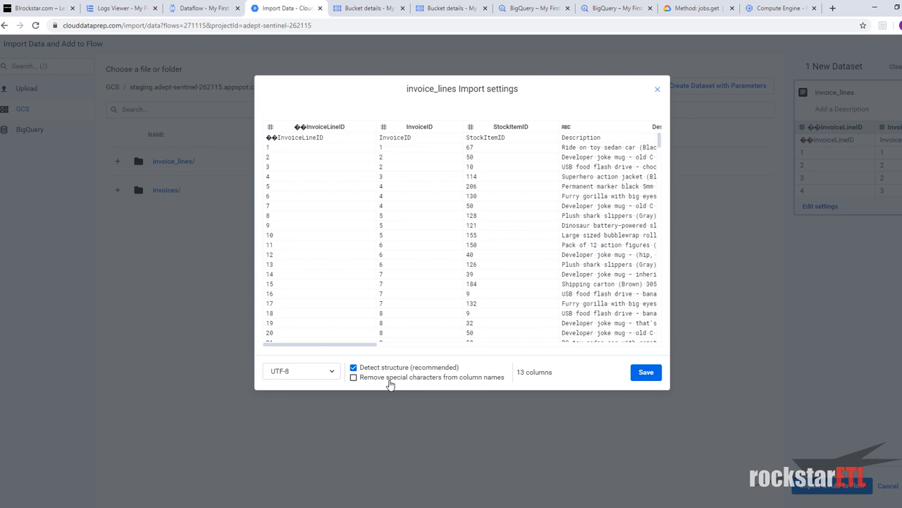
click(333, 374)
click(354, 379)
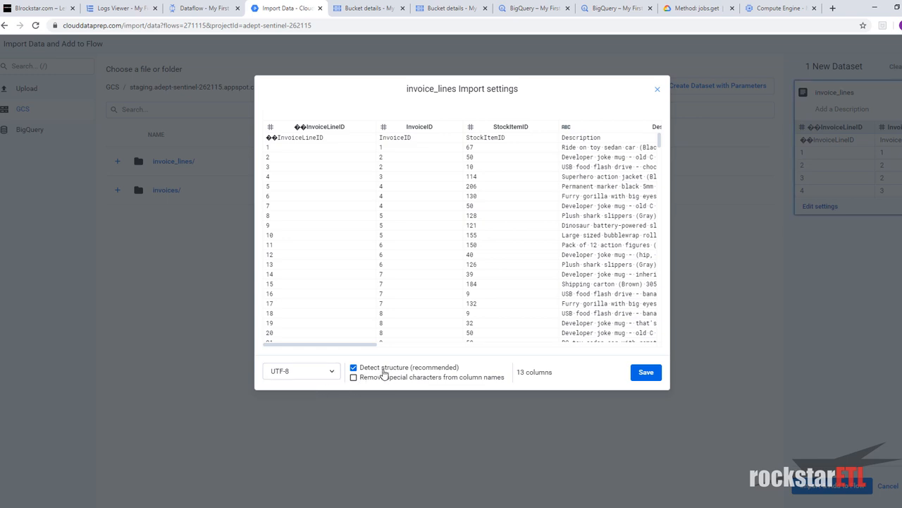
click(638, 376)
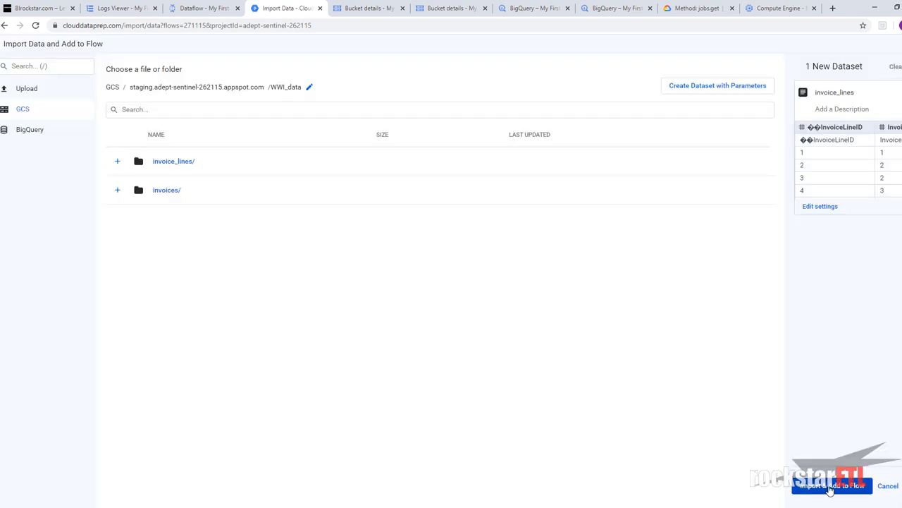
click(831, 487)
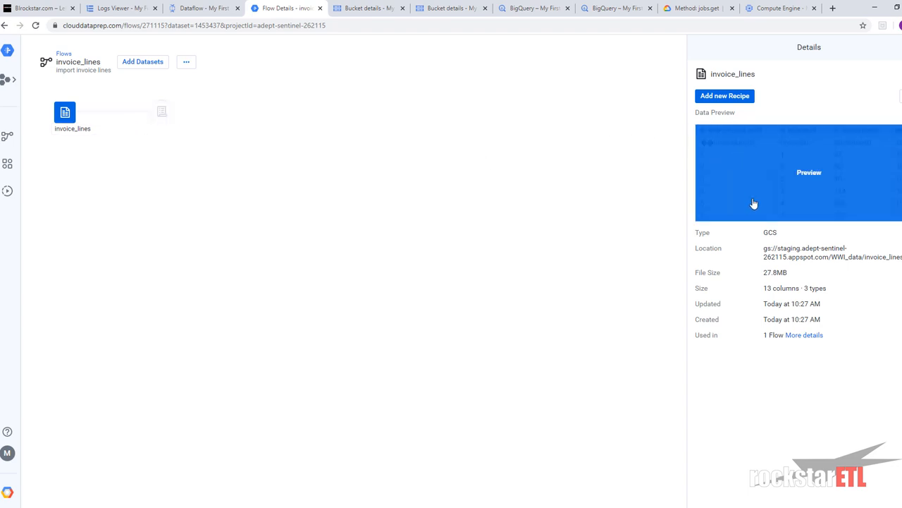
Preview the invoice_lines data and add a new recipe connected to that dataset
click(807, 177)
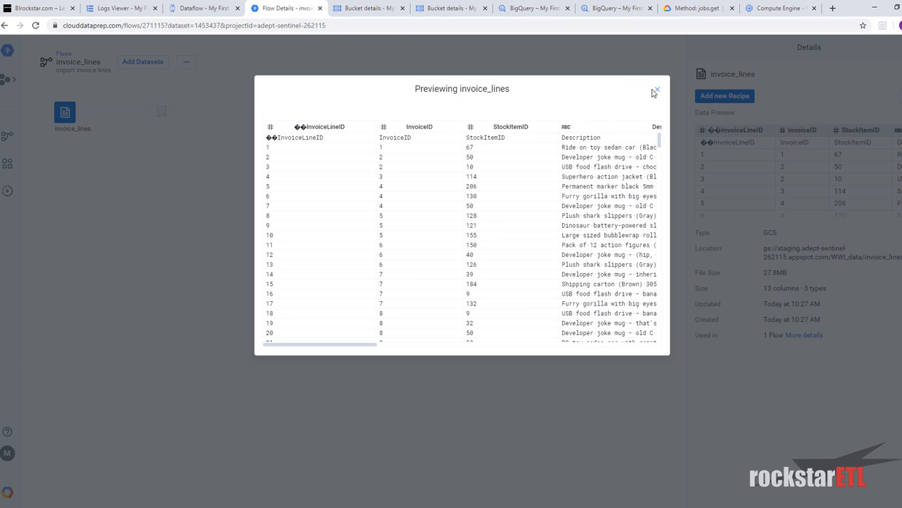
click(658, 90)
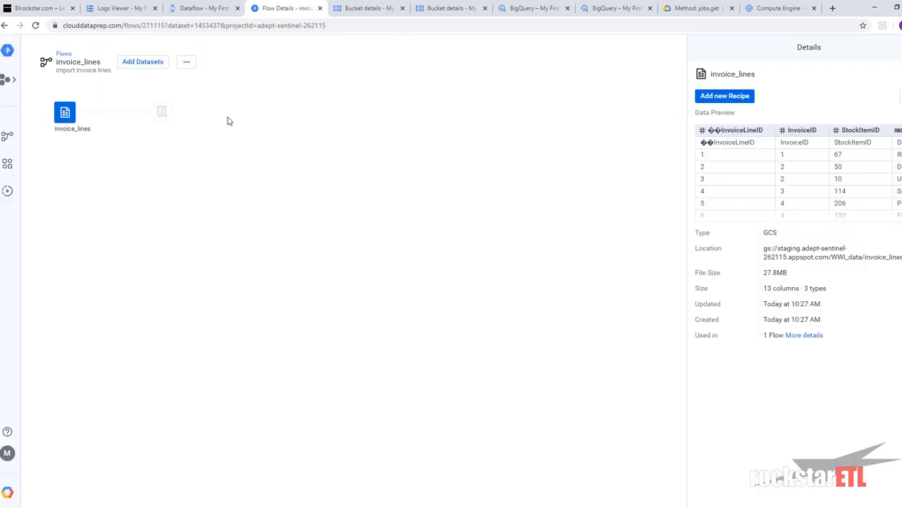
click(167, 118)
click(161, 111)
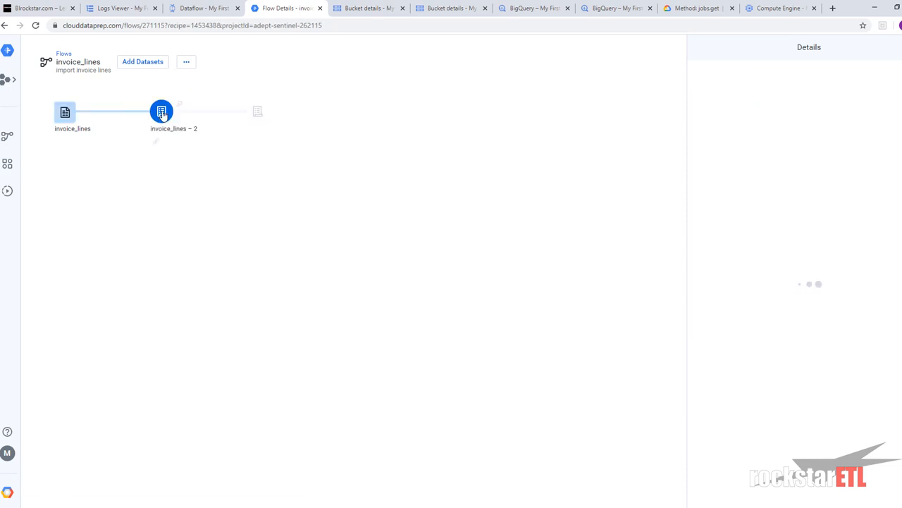
Rename the new recipe as cleanse_invoice_lines and select it in the flow
click(184, 129)
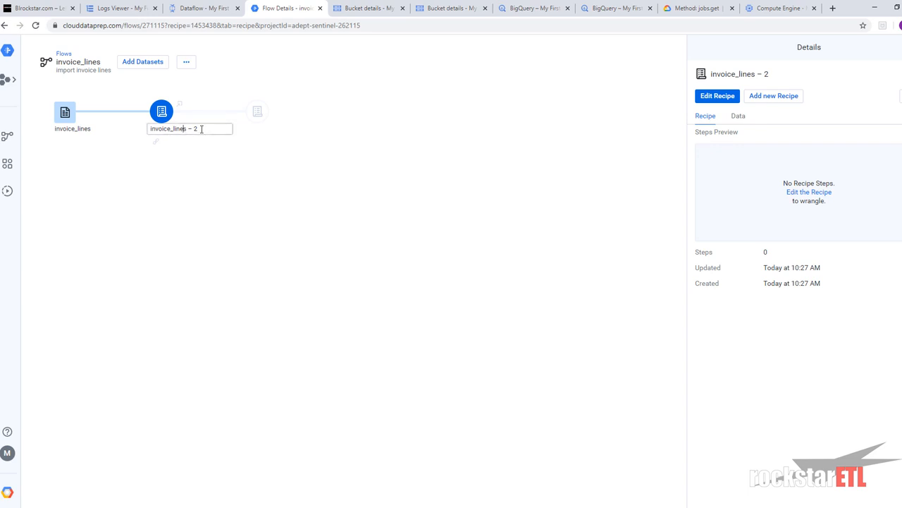
drag(202, 129, 139, 139)
click(127, 144)
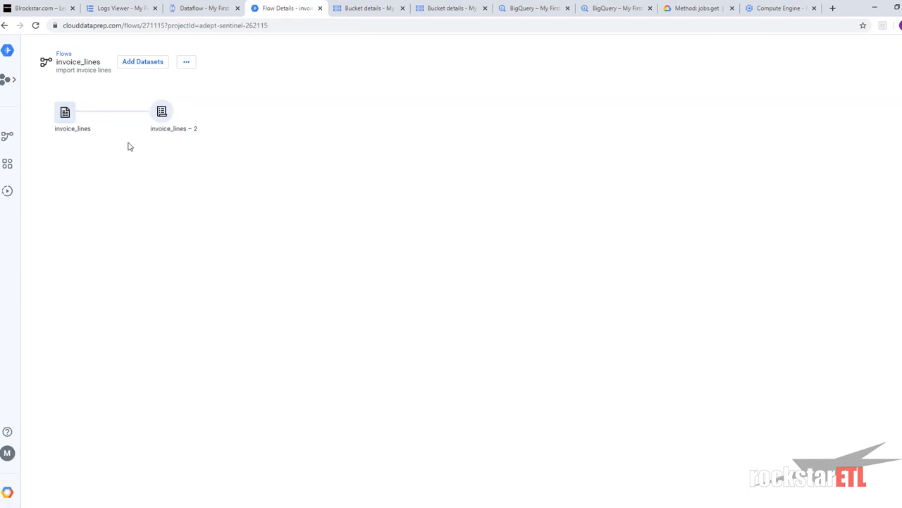
click(196, 133)
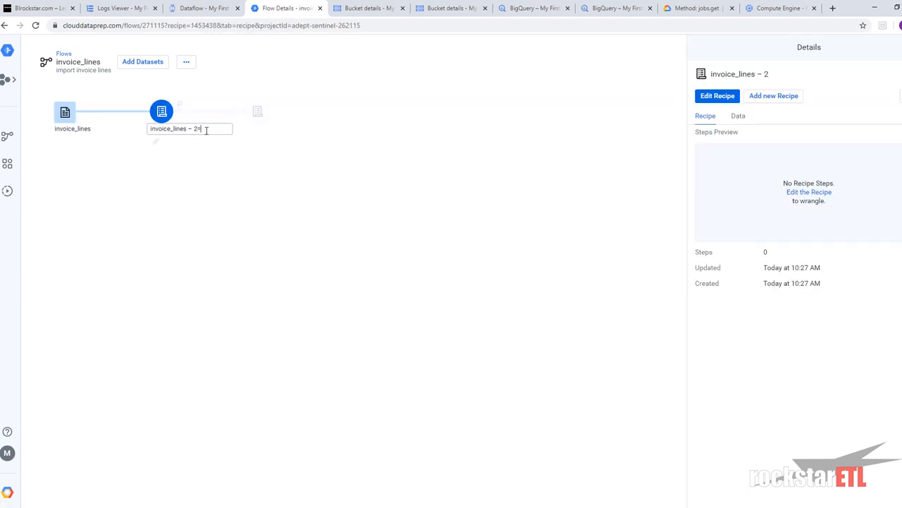
click(206, 130)
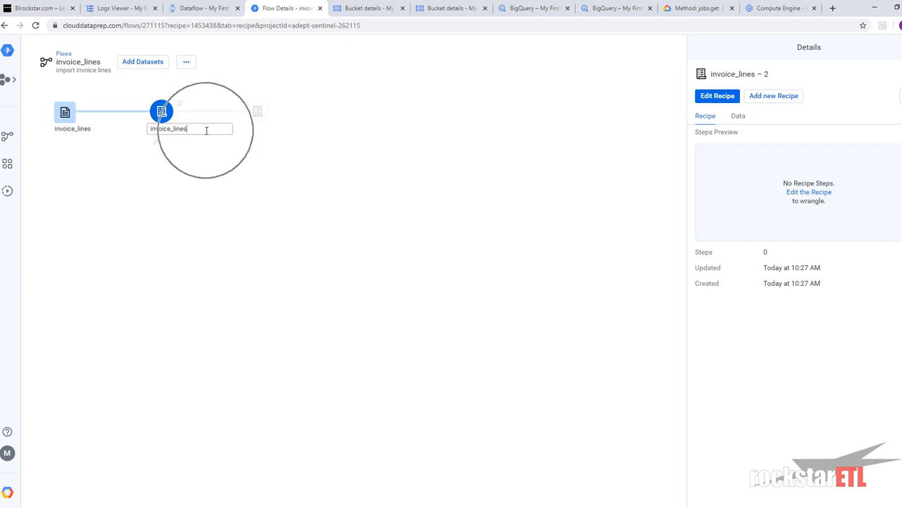
text(cleanse_)
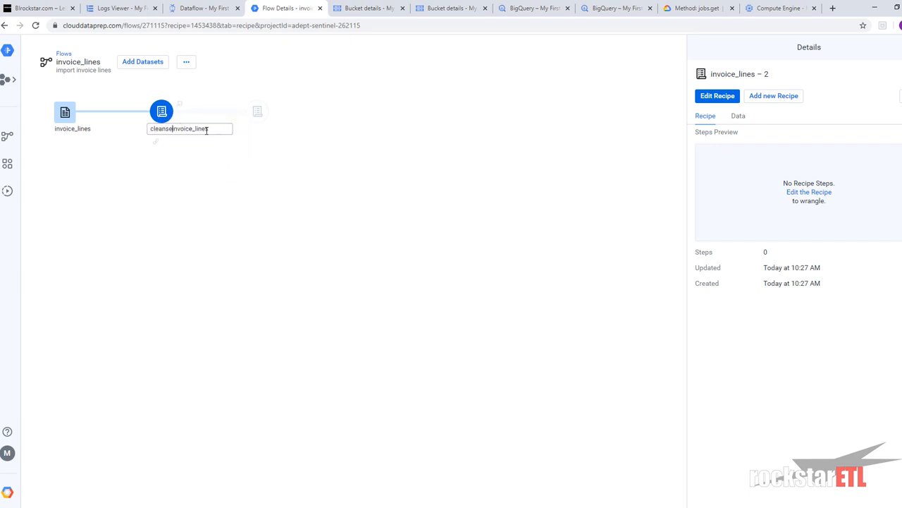
click(161, 115)
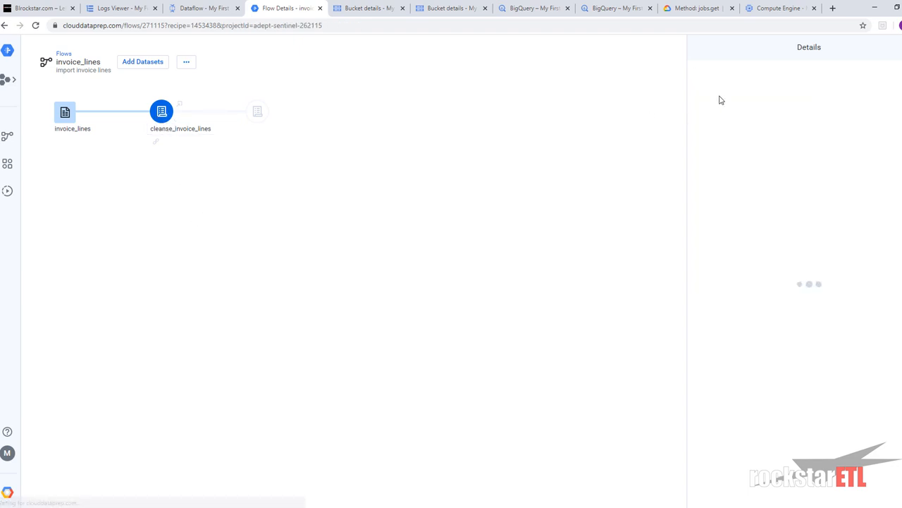
Open the cleanse_invoice_lines recipe for editing and add a step that deletes rows with values matching `InvoiceLineID`
click(721, 101)
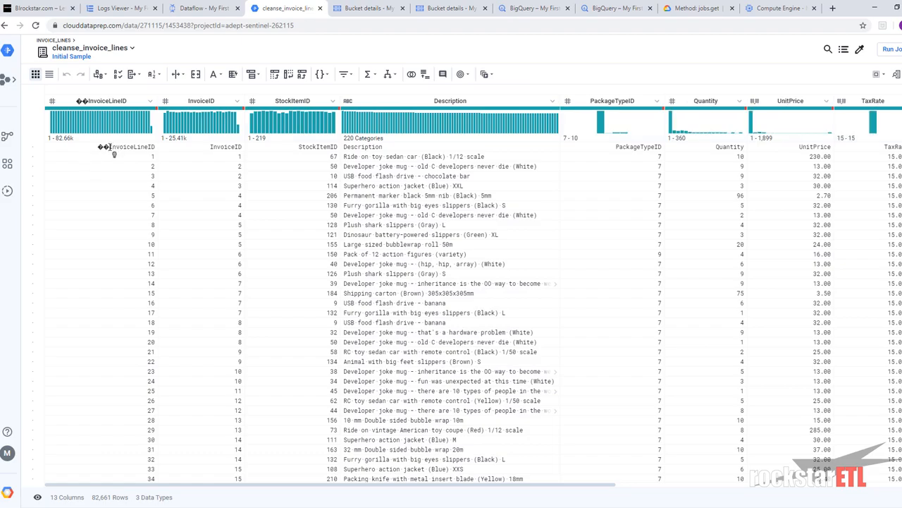
drag(110, 146, 155, 146)
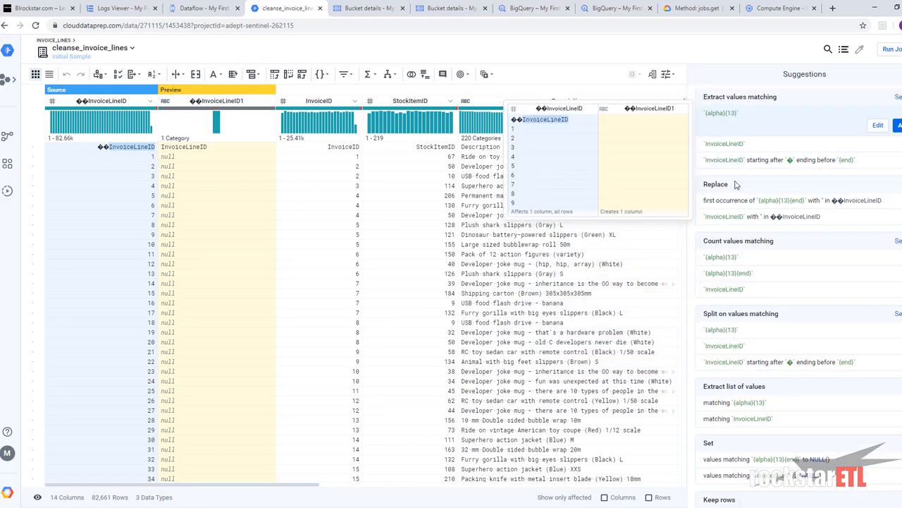
scroll(726, 261, down, 2)
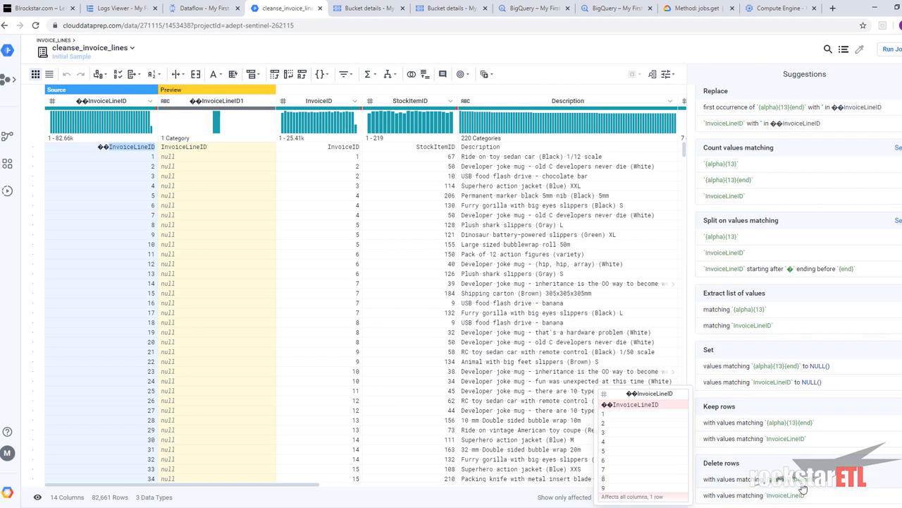
click(785, 496)
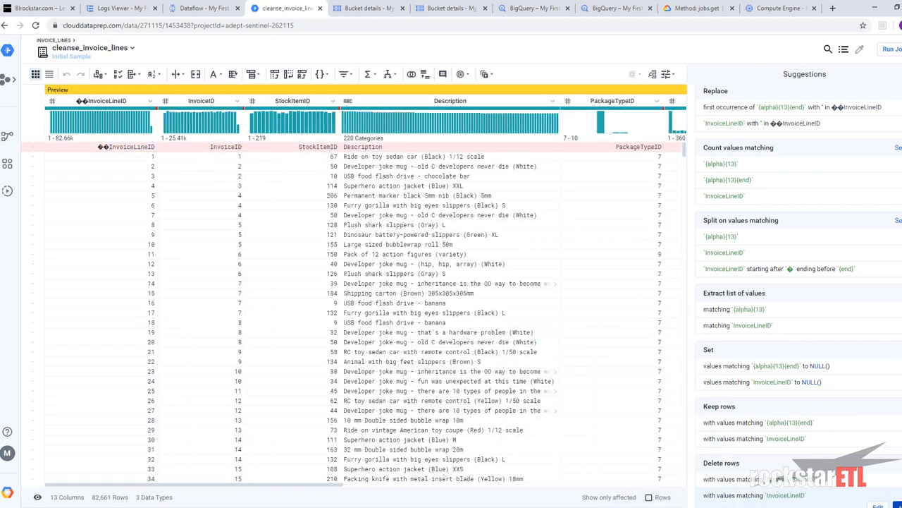
scroll(880, 449, down, 1)
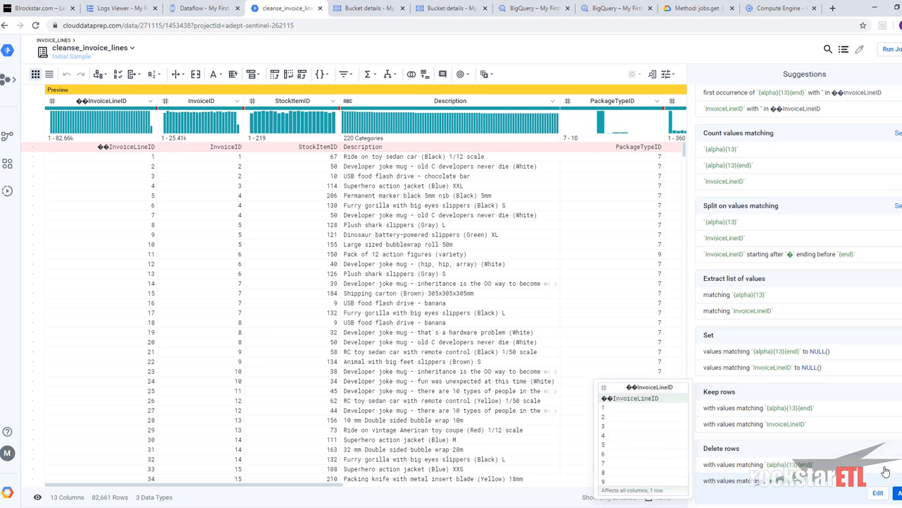
click(898, 495)
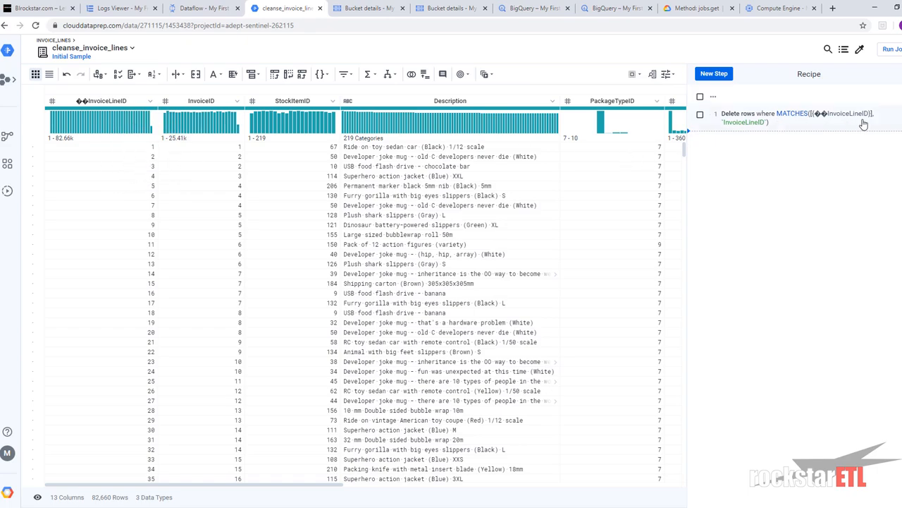
Disable the delete-rows recipe step to compare the data, and enable it again
right_click(834, 122)
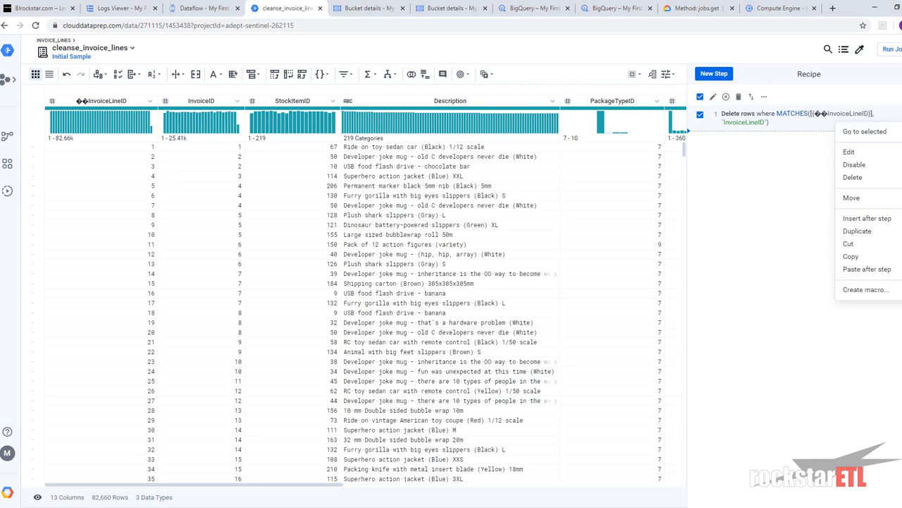
click(856, 165)
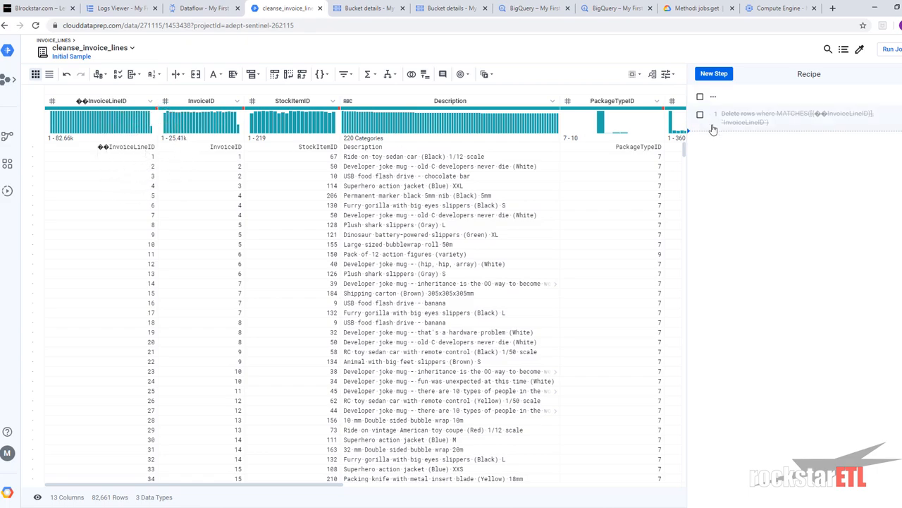
click(901, 114)
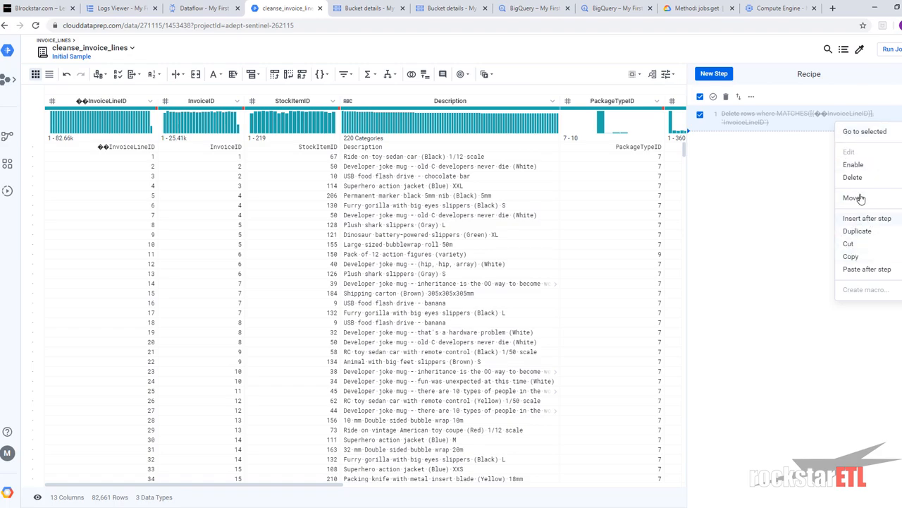
click(853, 165)
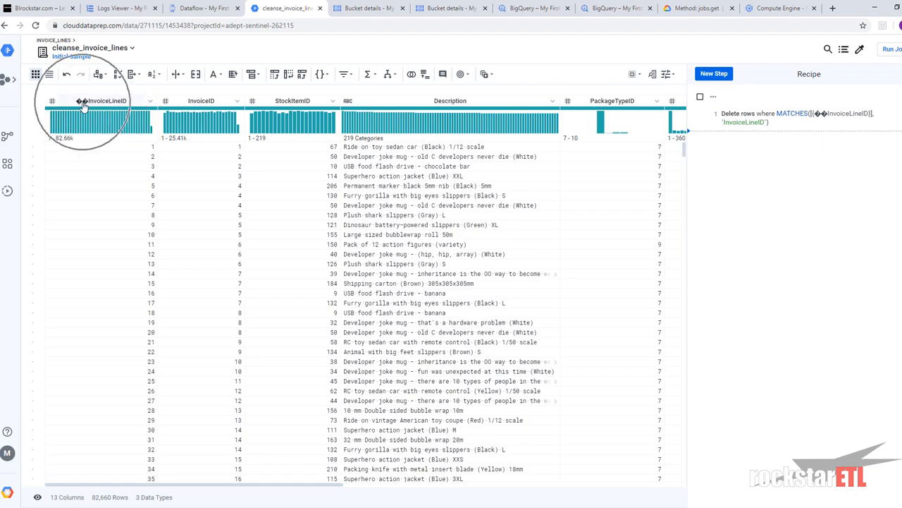
Rename the first column as InvoiceLineID by removing the two stray characters at the start of its name
click(152, 104)
click(165, 114)
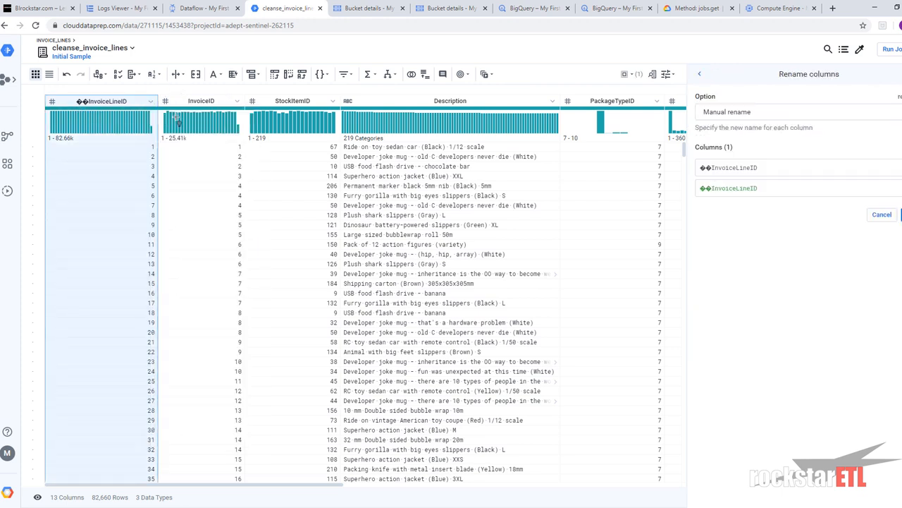
click(710, 188)
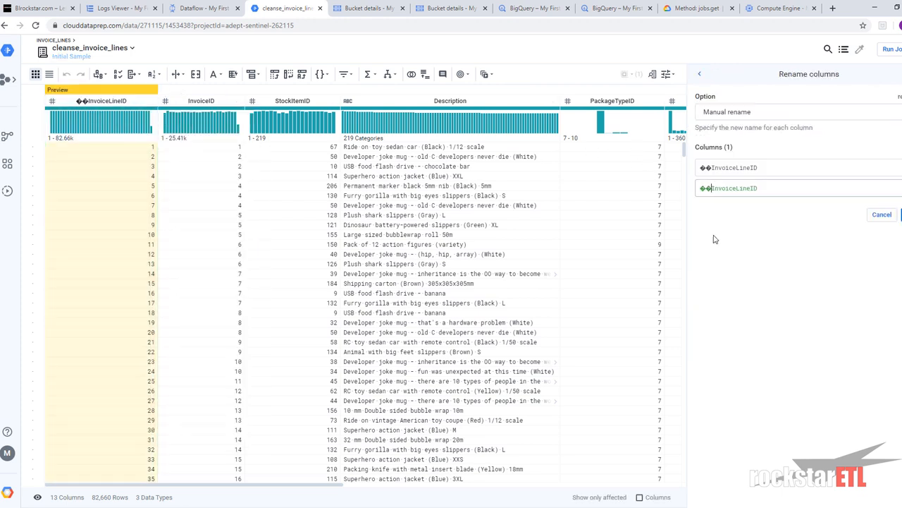
key(BackSpace)
key(BackSpace)
click(901, 214)
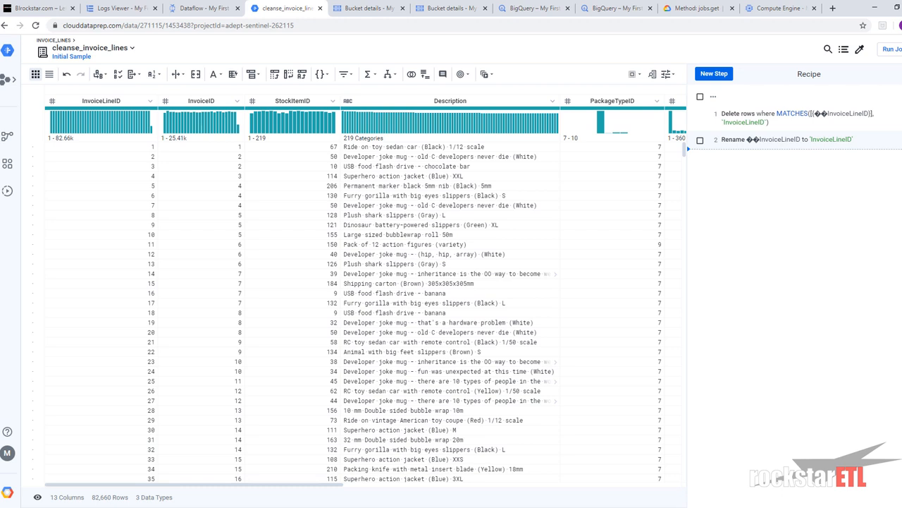
Open the column rename step for editing, review the available rename options, and keep manual rename
click(894, 139)
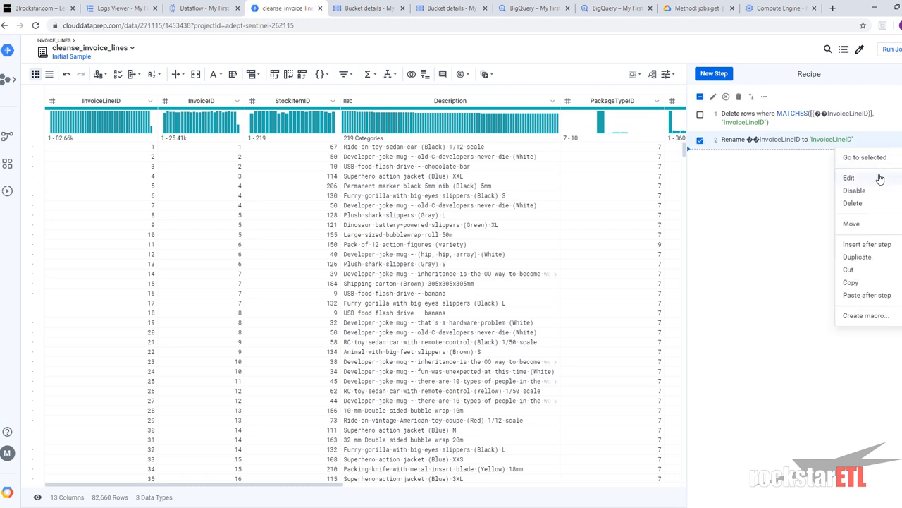
click(881, 176)
click(749, 113)
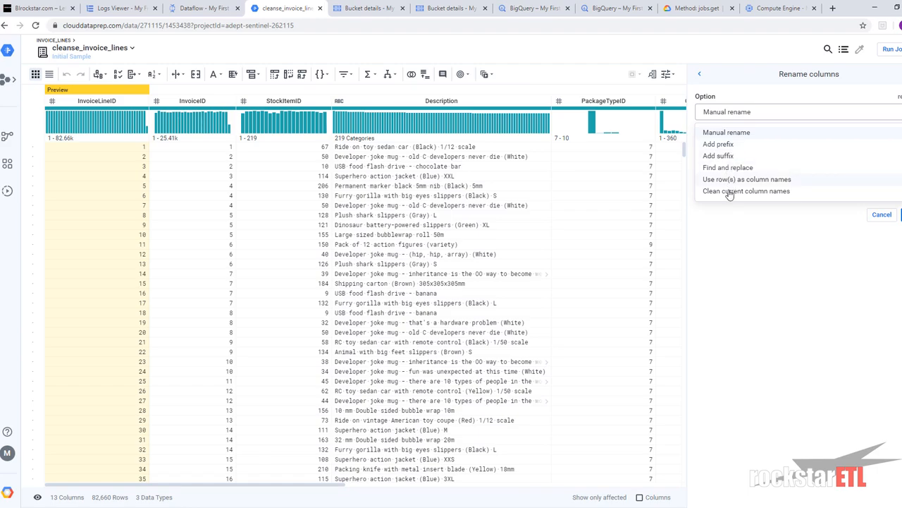
click(734, 222)
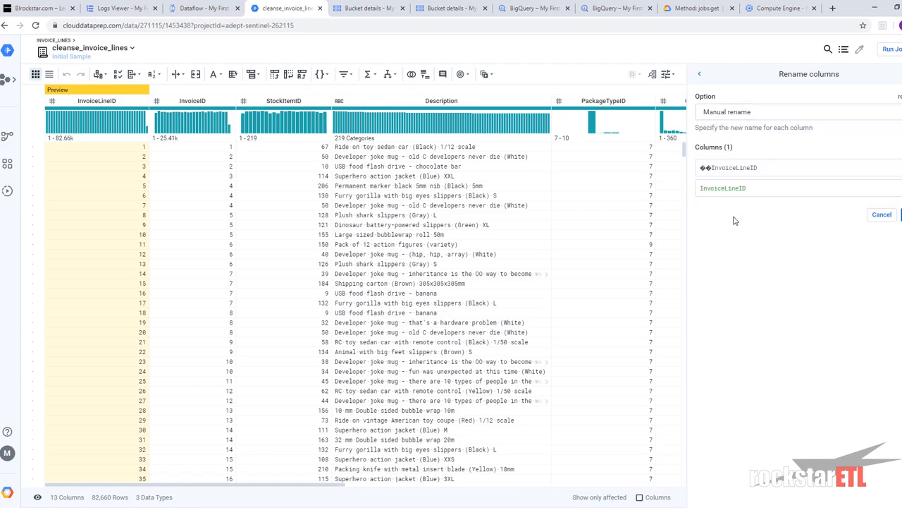
click(901, 215)
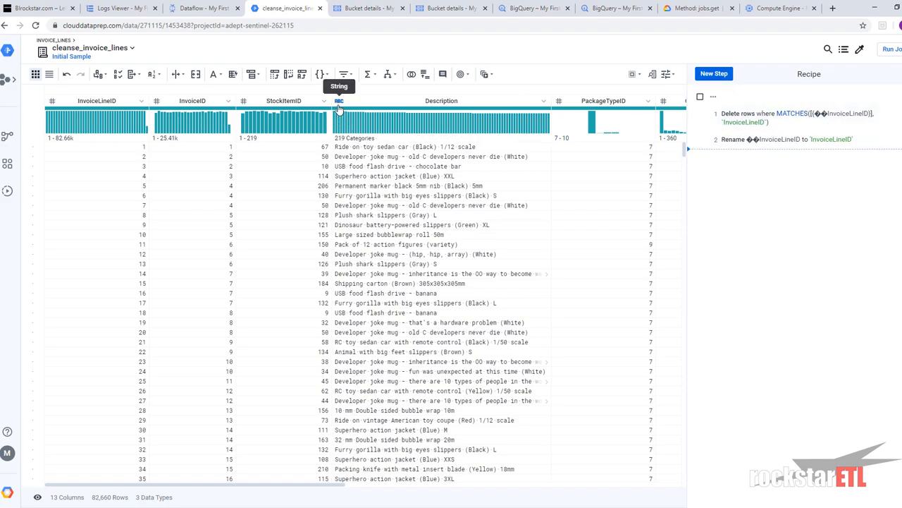
View the recipe's place in the flow navigator and return to the invoice_lines flow
drag(261, 488, 137, 469)
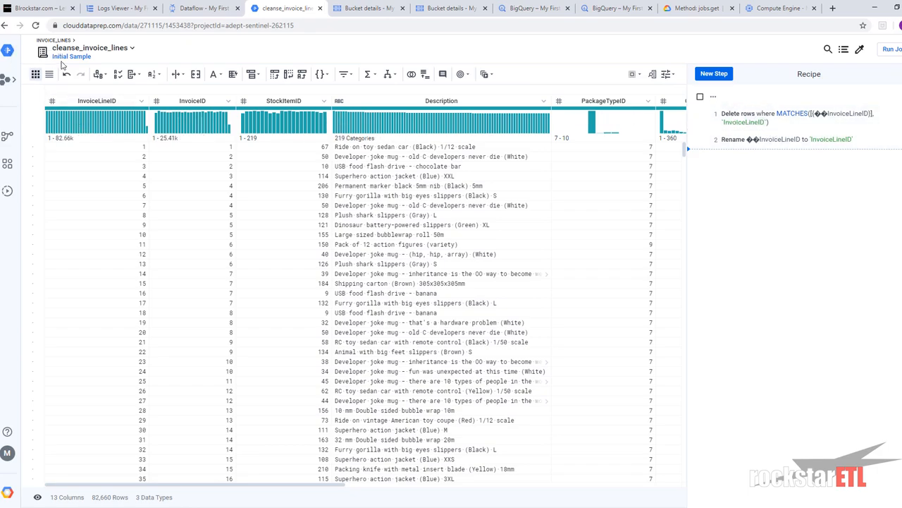
click(81, 50)
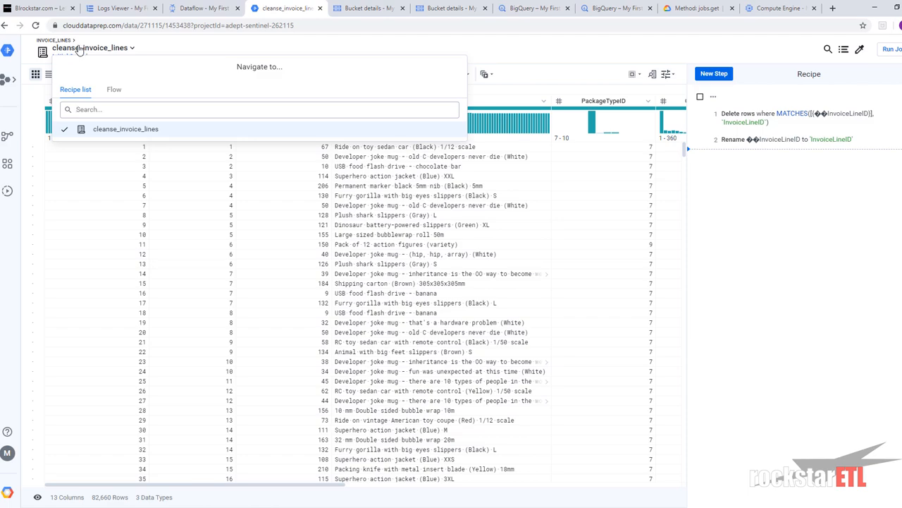
click(115, 91)
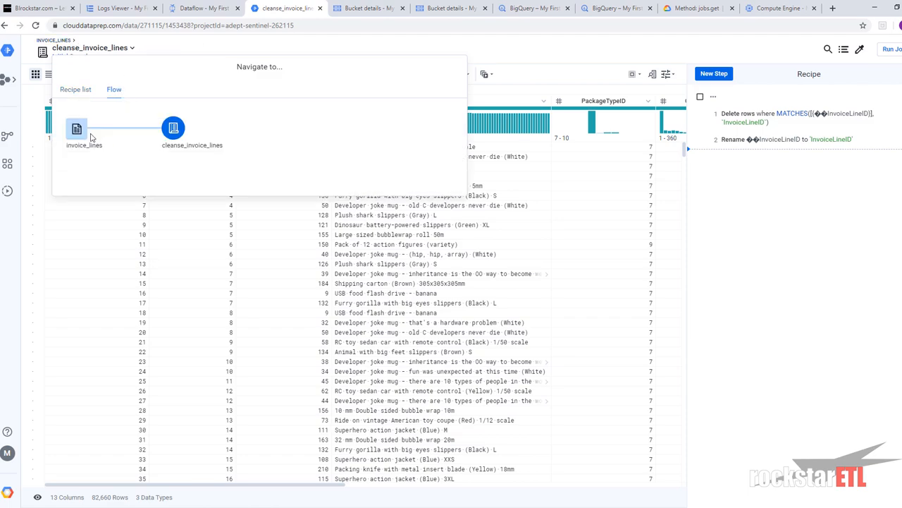
click(58, 42)
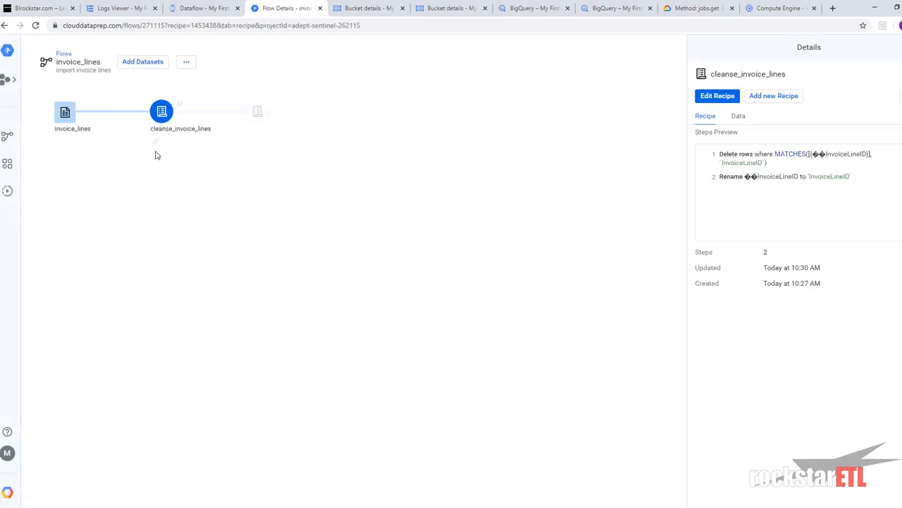
Open the publishing settings of the cleanse_invoice_lines output's manual destination and turn off result profiling
click(182, 106)
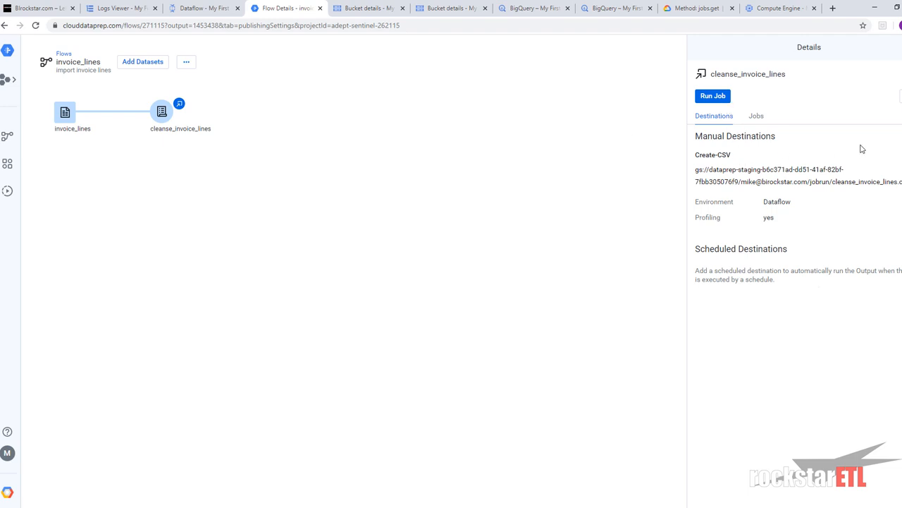
click(719, 156)
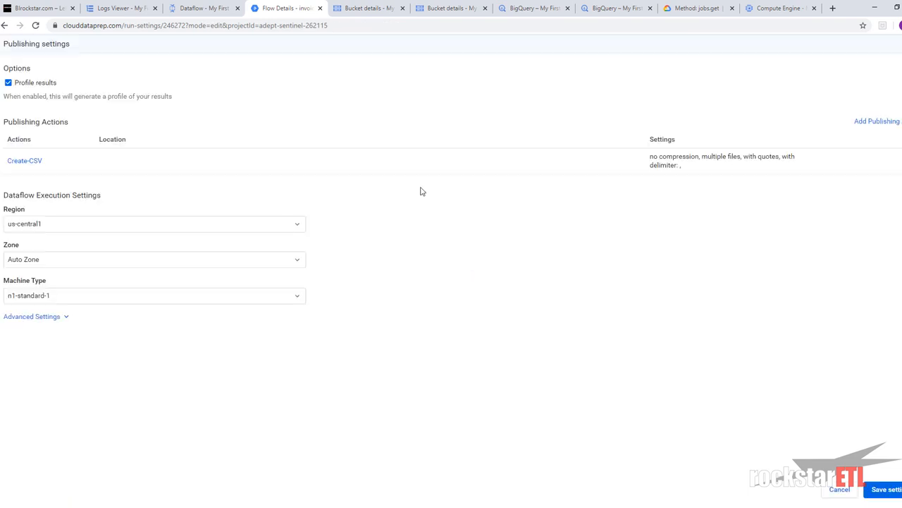
click(18, 86)
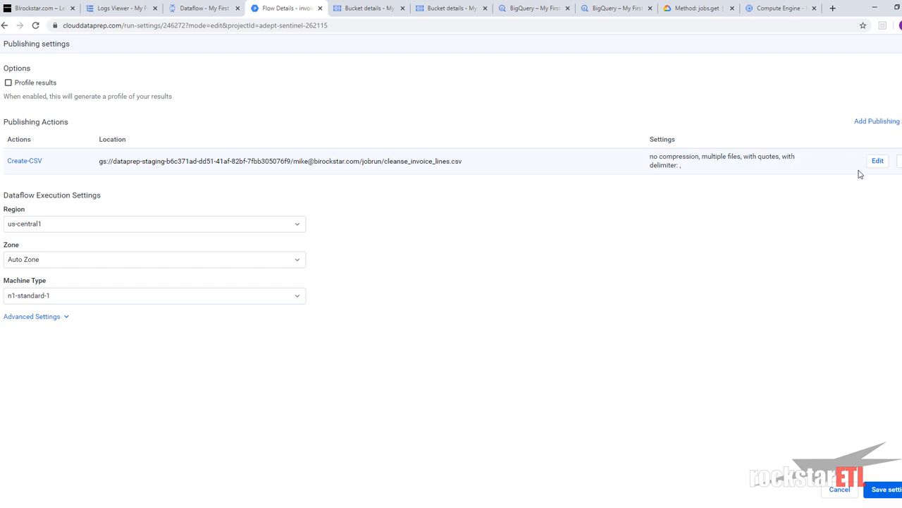
Change the Create-CSV publishing action to a new BigQuery table named DataPrep_invoices in the WorldWideImporters dataset
click(878, 162)
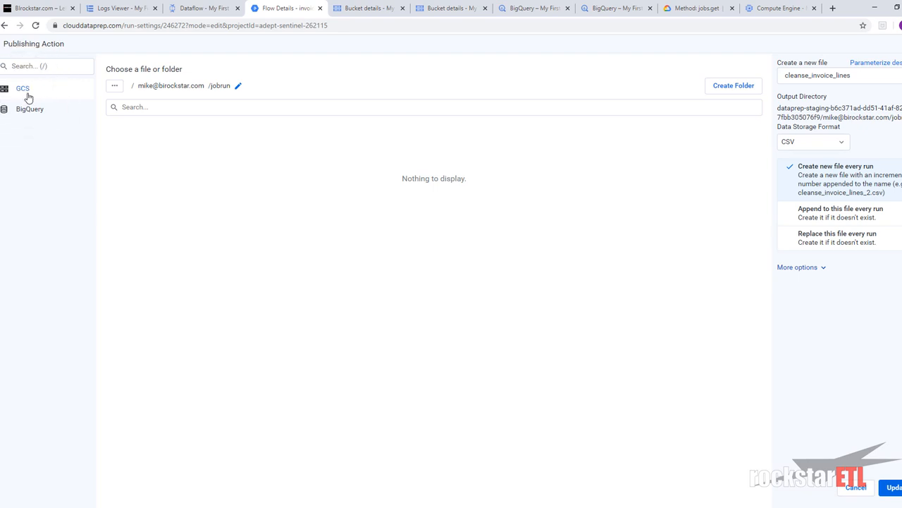
click(33, 117)
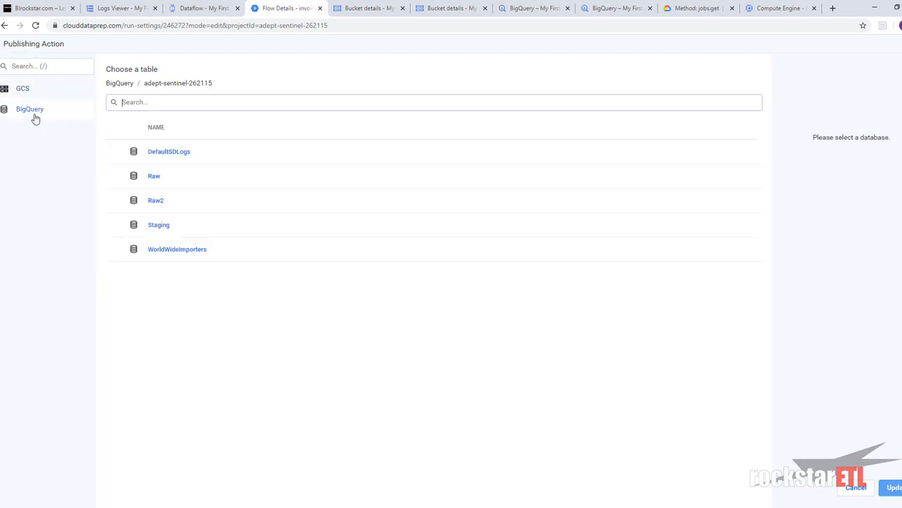
click(173, 251)
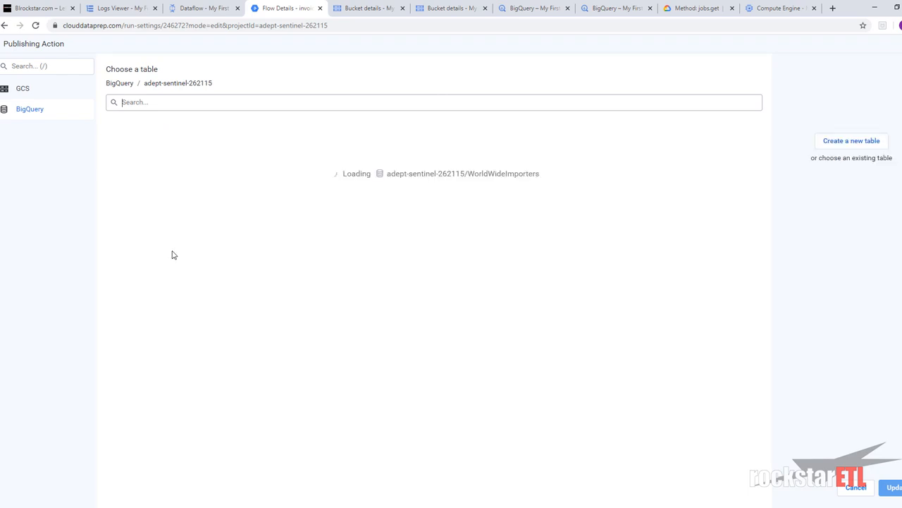
click(860, 143)
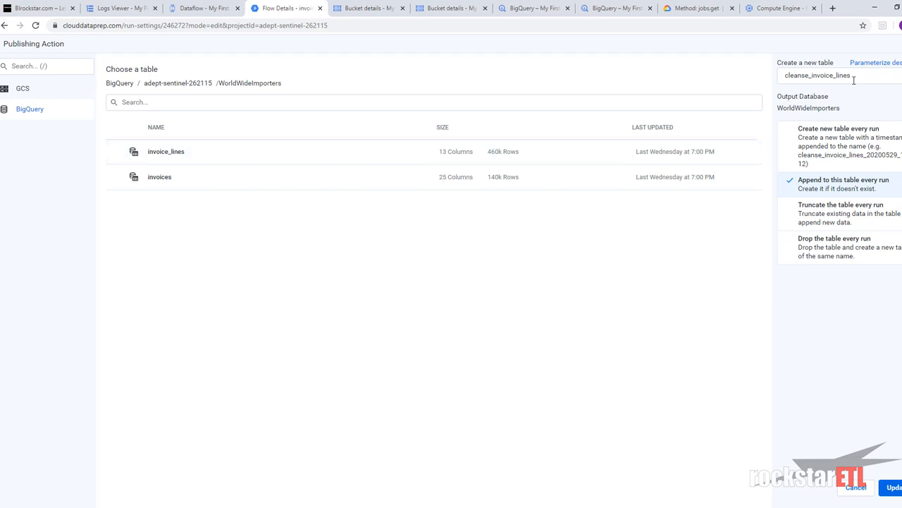
double_click(854, 77)
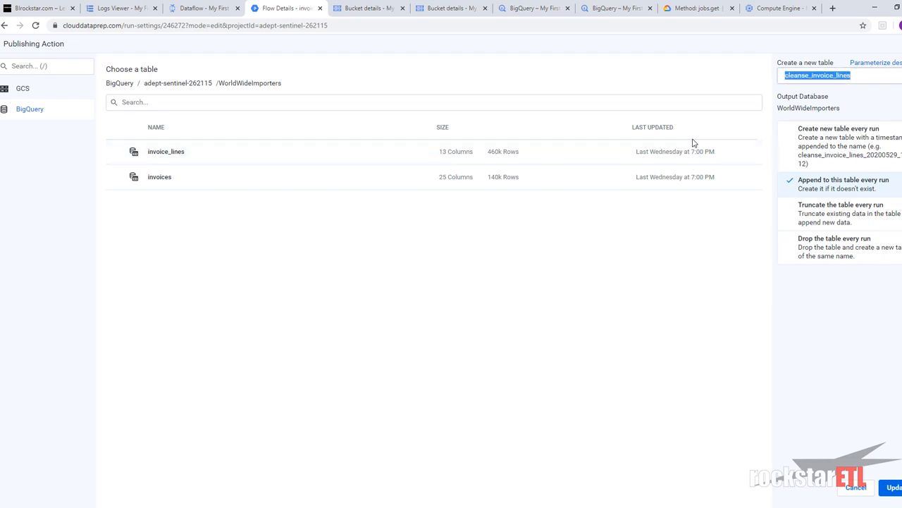
text(Dat)
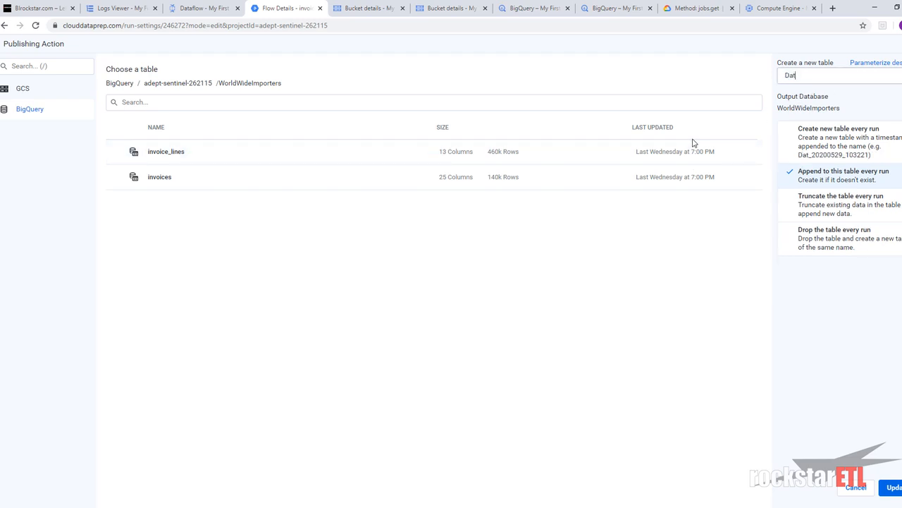
text(aPrep_)
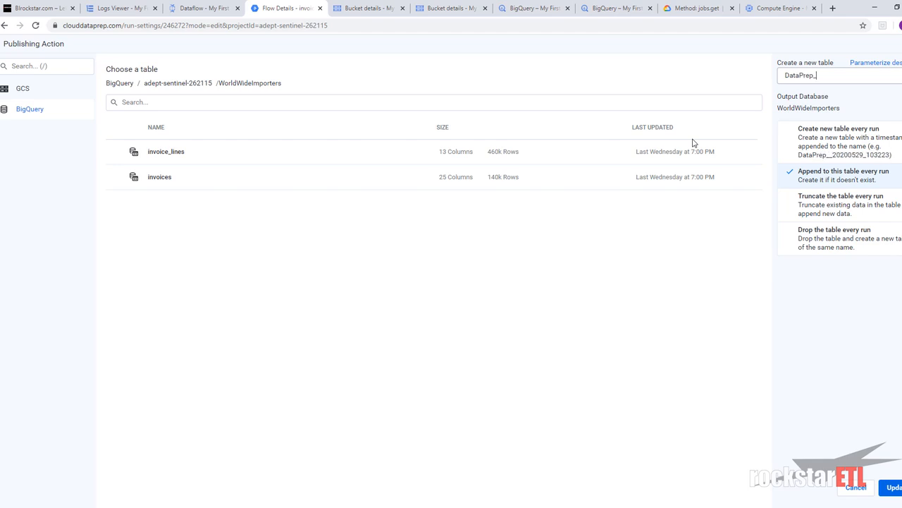
text(invoices)
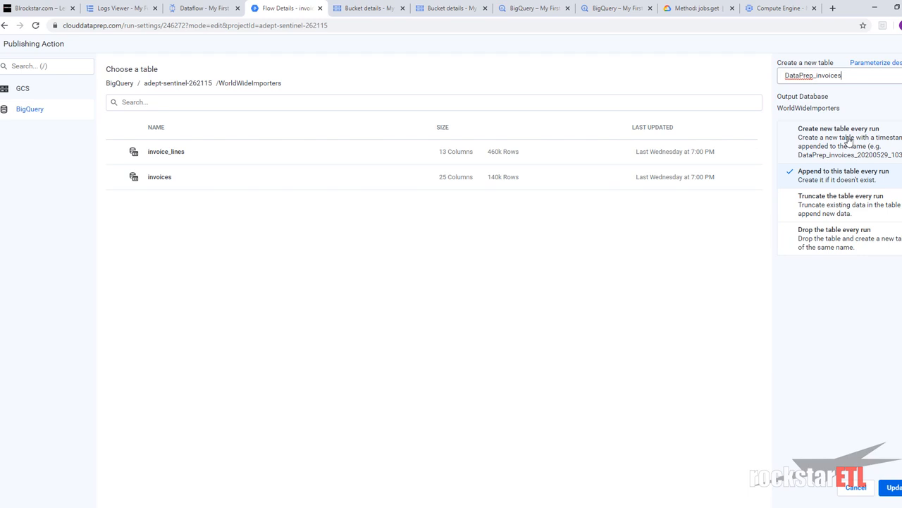
Set the publishing action to truncate the table every run and update it
click(812, 209)
mouse_move(892, 203)
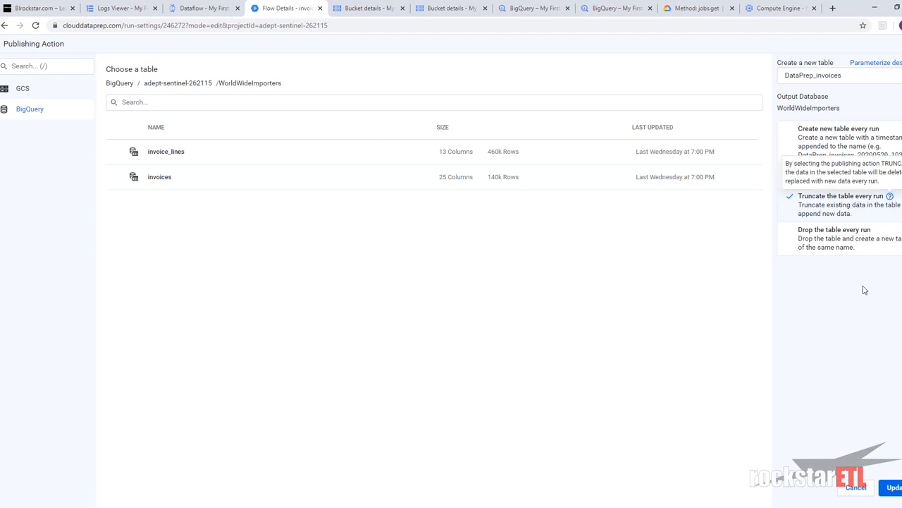
click(894, 487)
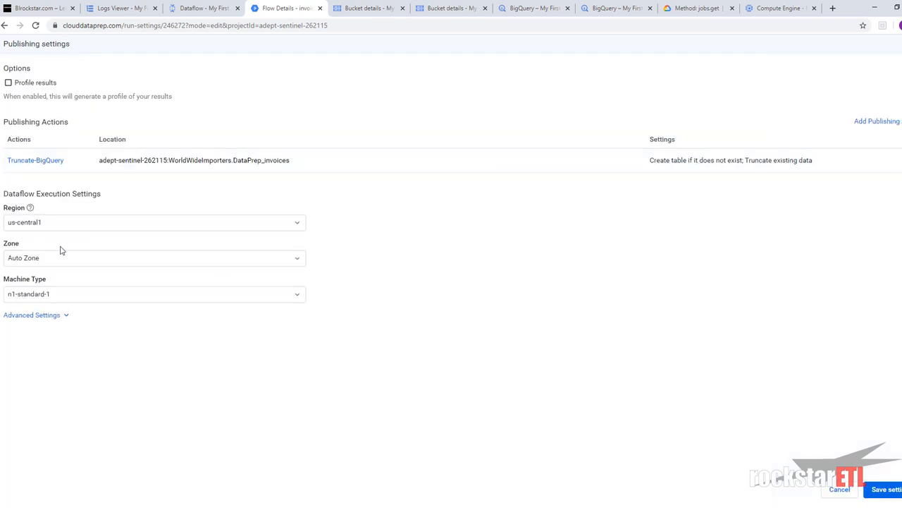
Review the advanced Dataflow execution settings and save the publishing settings
click(57, 319)
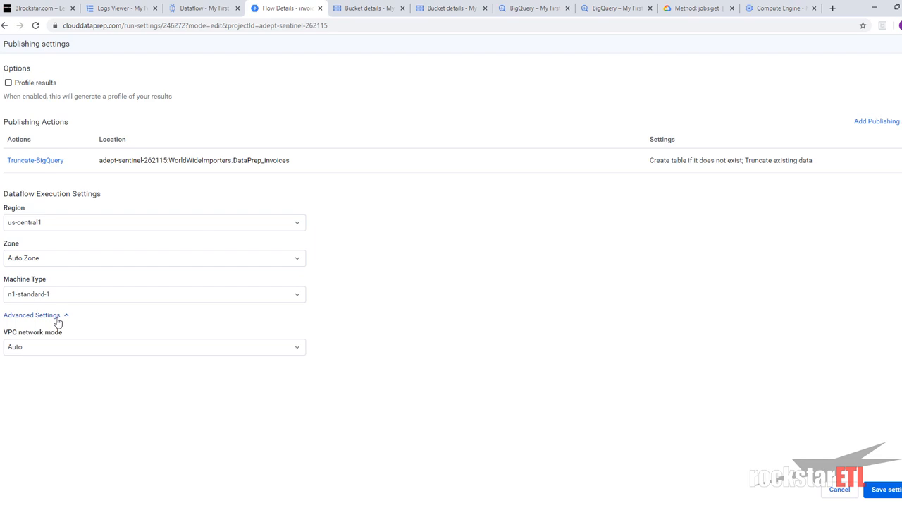
click(57, 319)
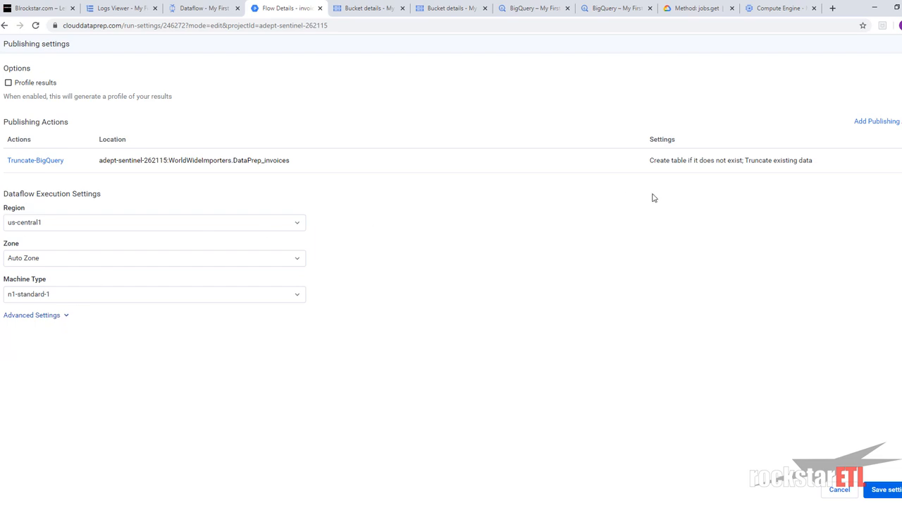
click(882, 498)
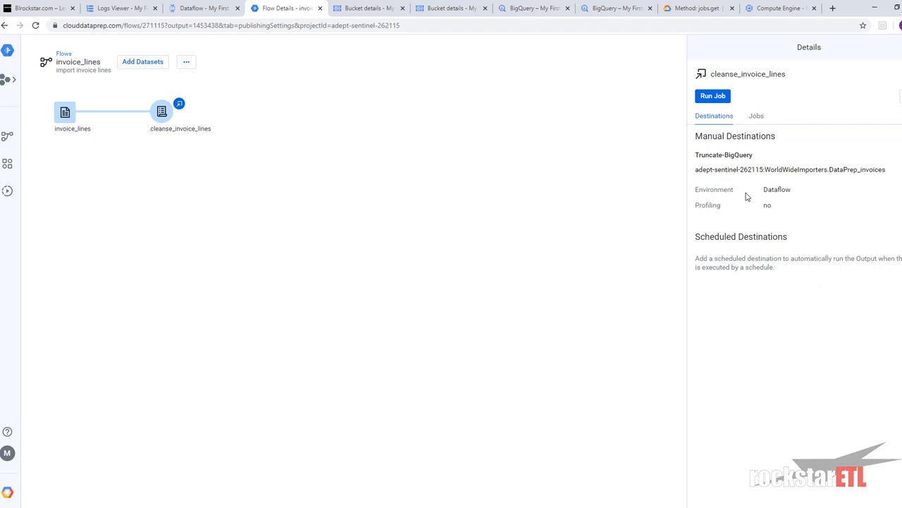
Run the cleanse_invoice_lines job on Dataflow and open the details page of the started job
click(720, 99)
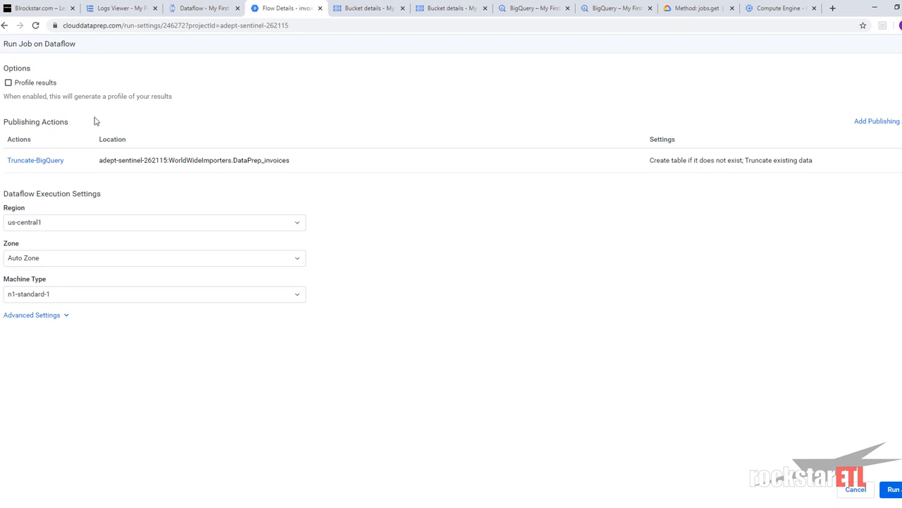
click(897, 490)
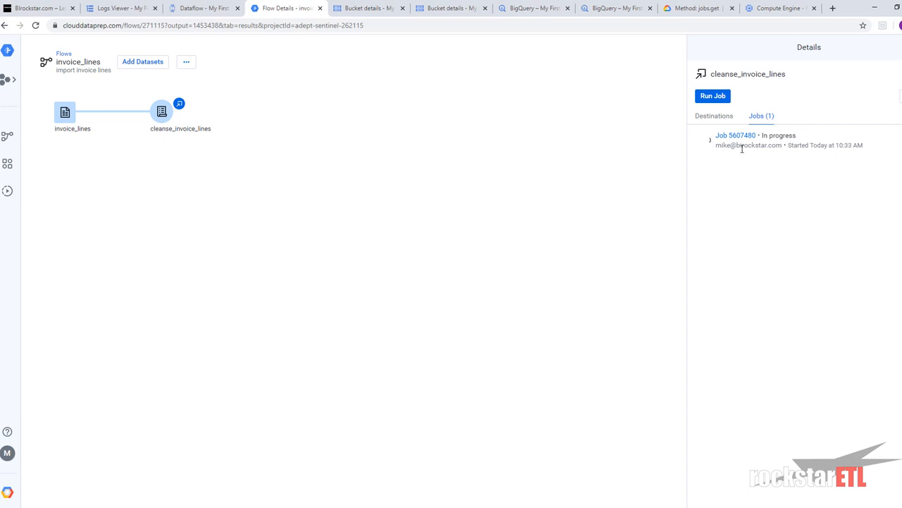
click(787, 152)
click(730, 136)
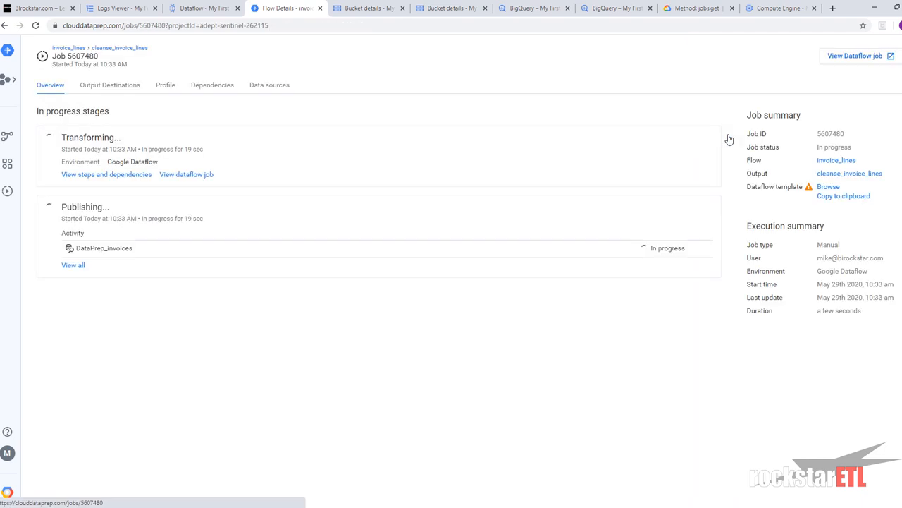
Browse the job's Dataflow template in the staging bucket's temp folder and return to the Dataprep job details
click(825, 189)
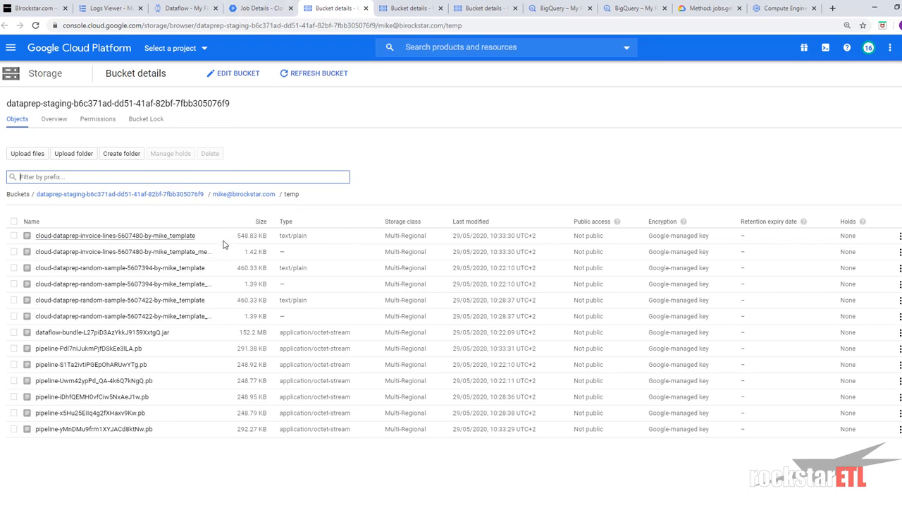
click(260, 8)
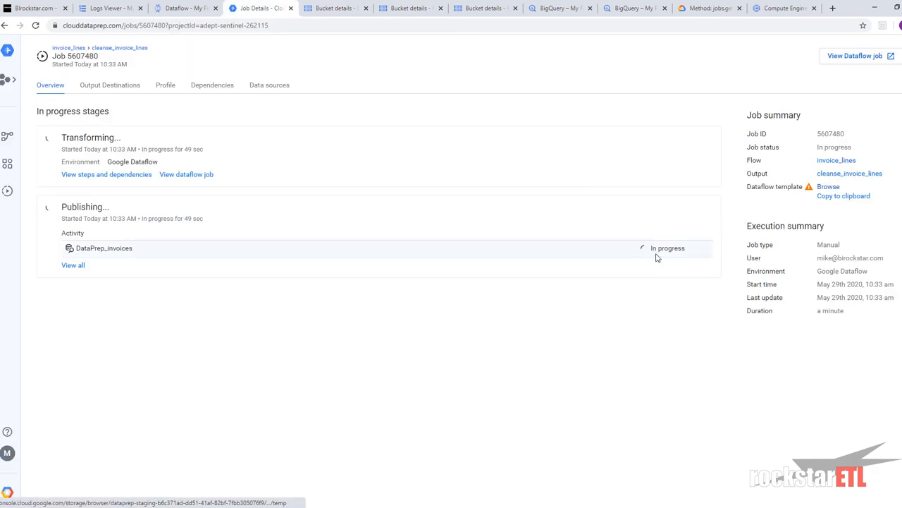
Switch to the Google Cloud console, list the Dataflow jobs and open the cloud-dataprep-invoice-lines job's graph
click(204, 5)
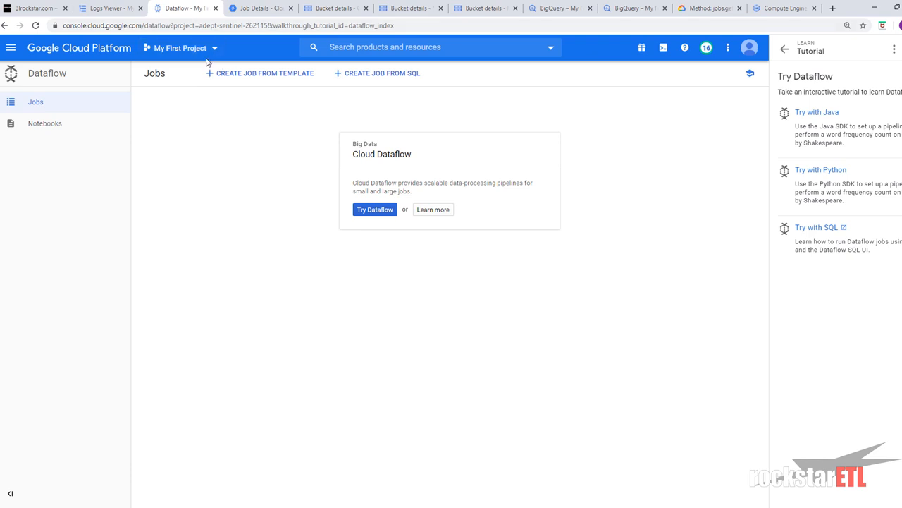
click(10, 48)
mouse_move(74, 174)
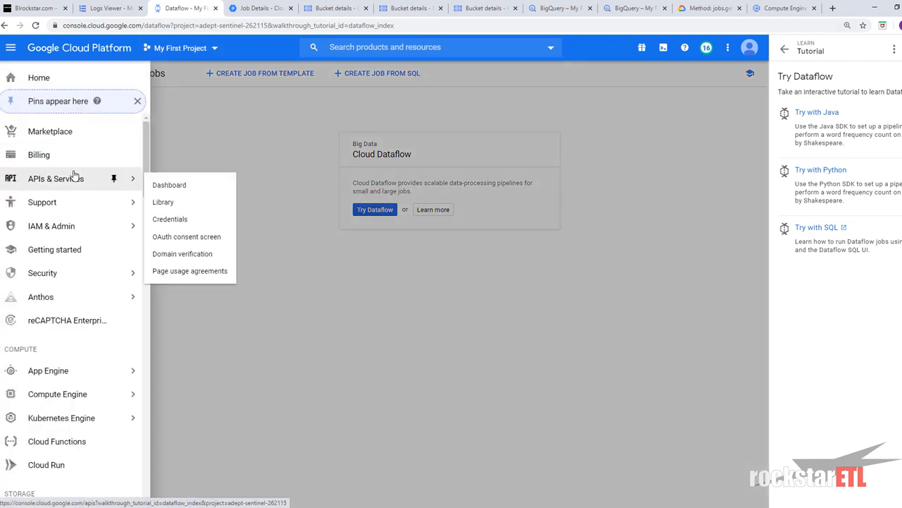
scroll(74, 183, down, 15)
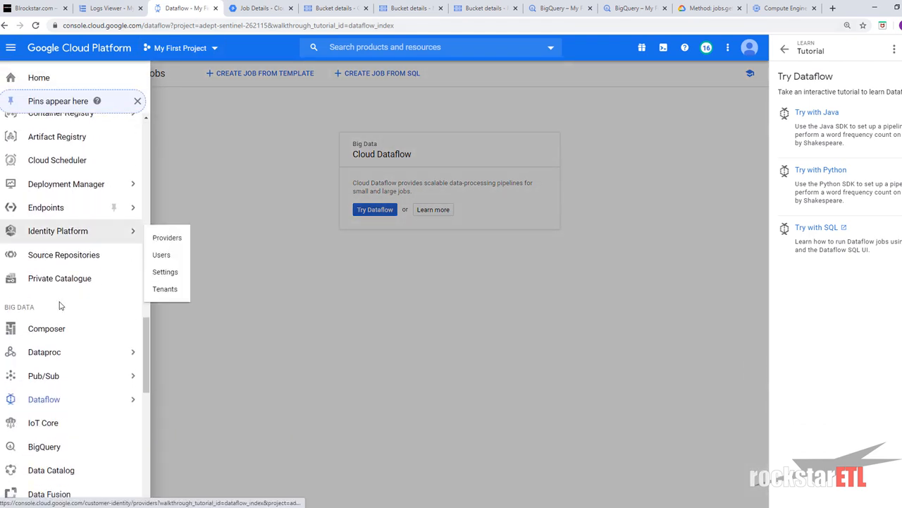
click(52, 407)
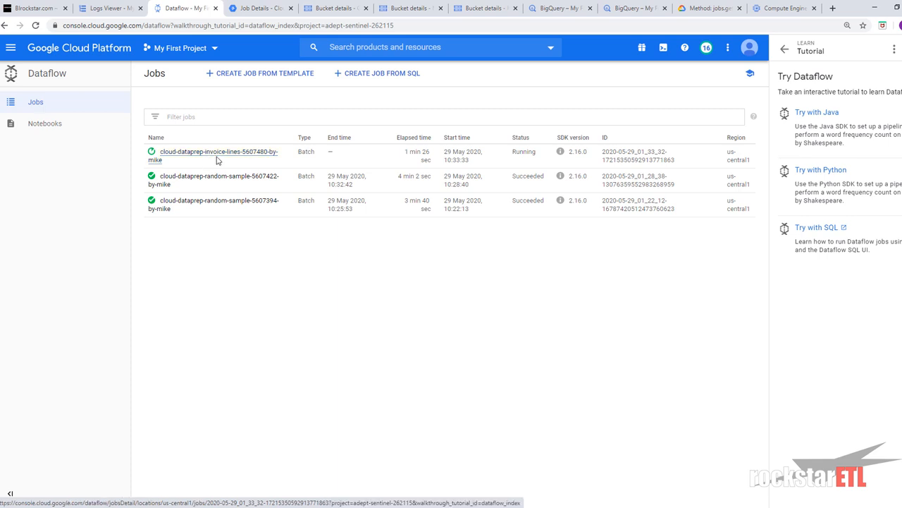
click(260, 157)
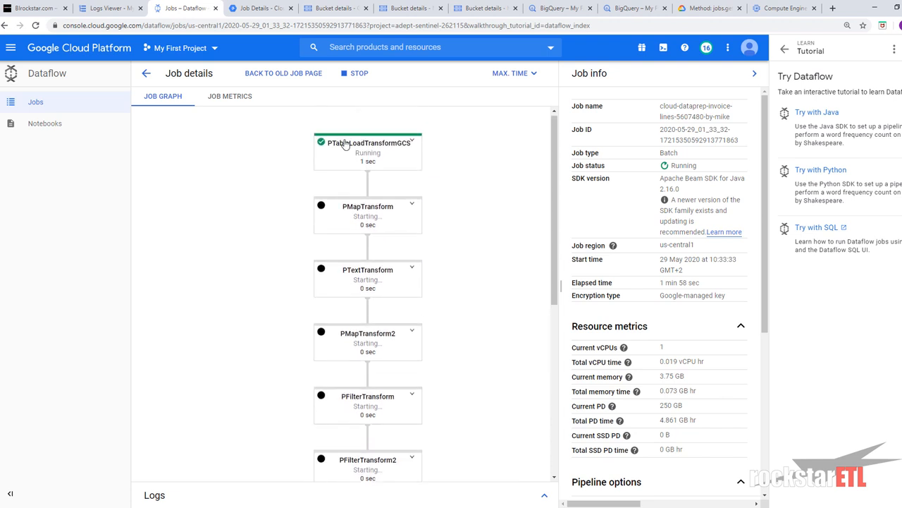
View the Dataflow job from the Dataprep job page and examine the job graph's stages from load to BigQuery store
click(252, 5)
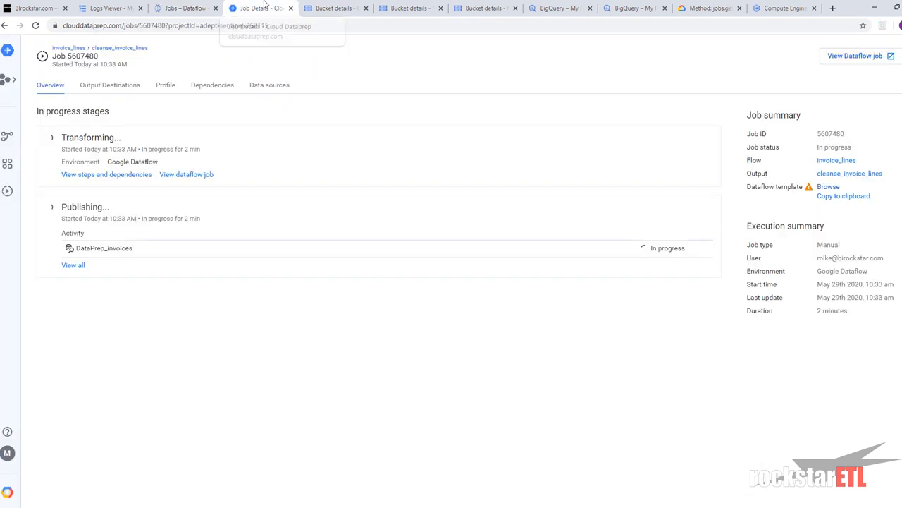
click(181, 176)
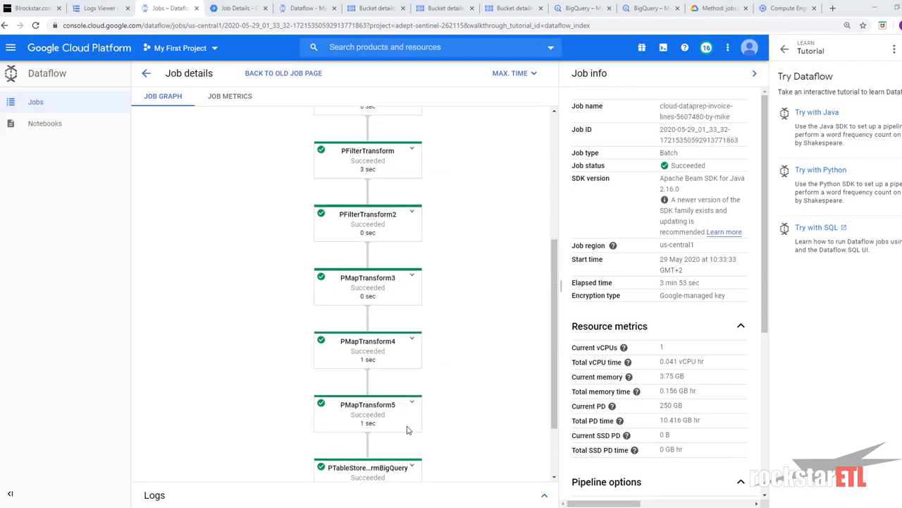
scroll(406, 430, up, 3)
scroll(405, 423, down, 4)
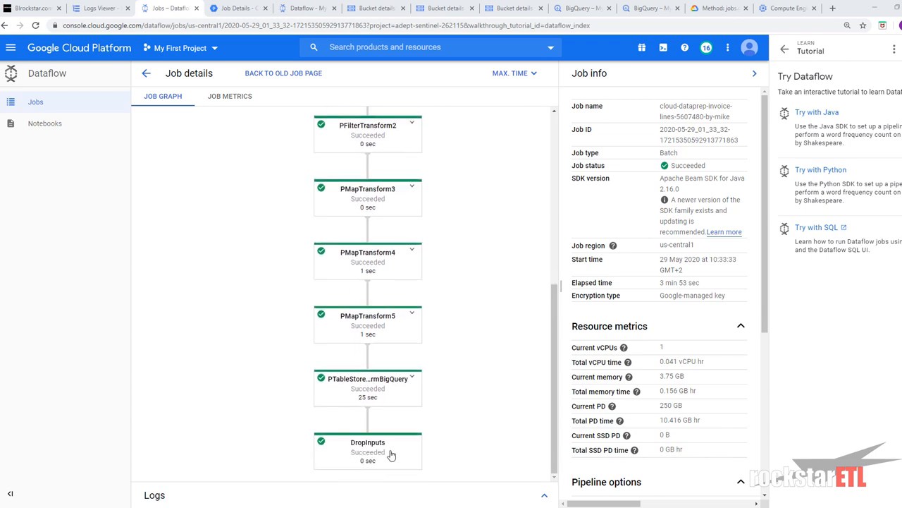
scroll(374, 241, up, 5)
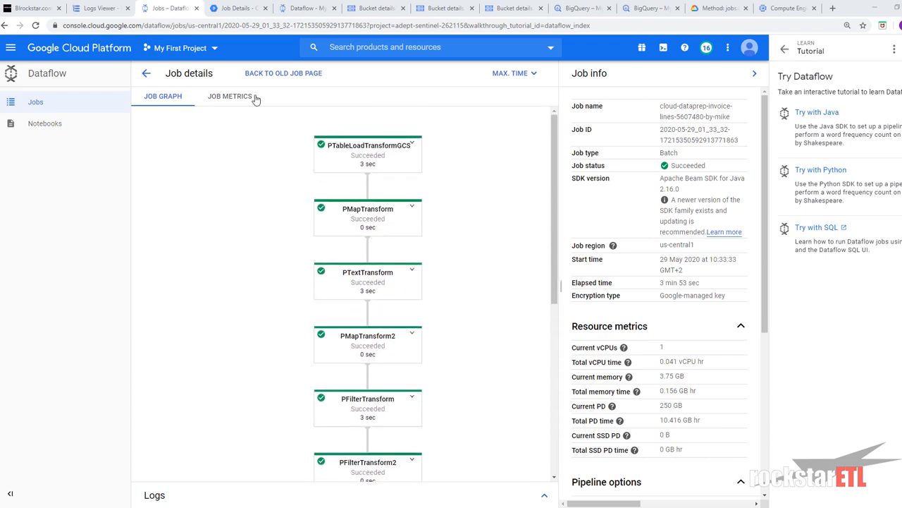
Reload the Dataflow jobs list and check the invoice-lines job's end time and status
click(305, 8)
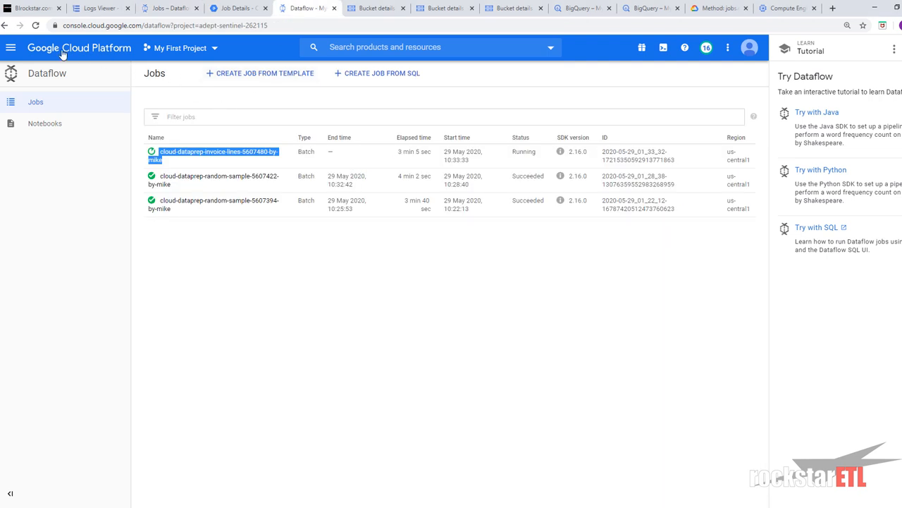
click(35, 26)
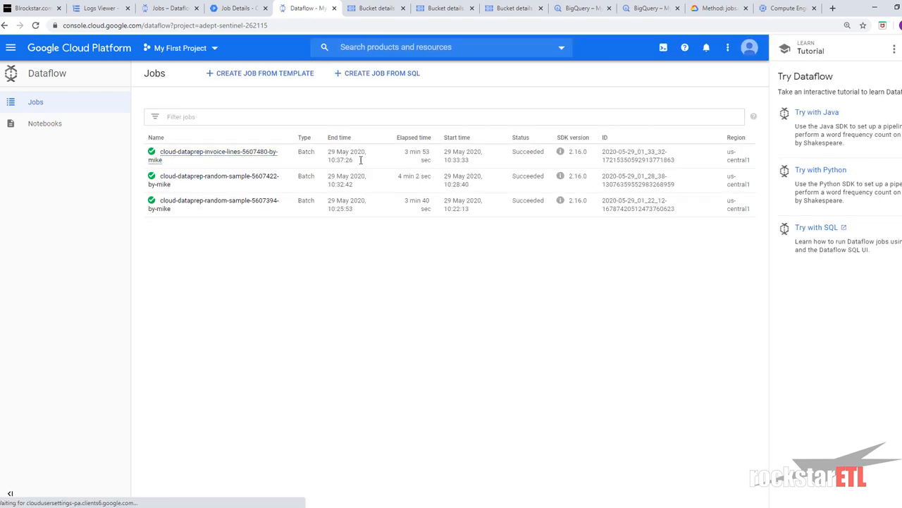
click(530, 160)
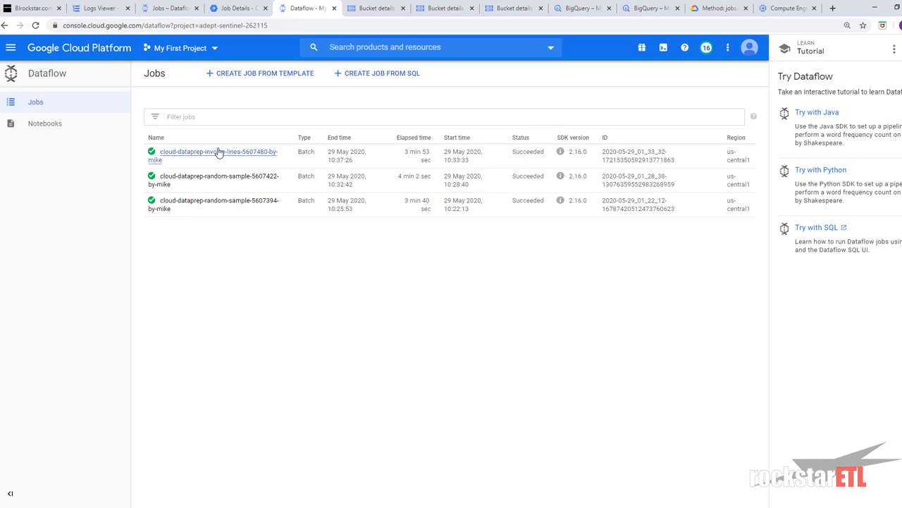
Switch to BigQuery, reload it and open the DataPrep_invoices table in the WorldWideImporters dataset
click(599, 7)
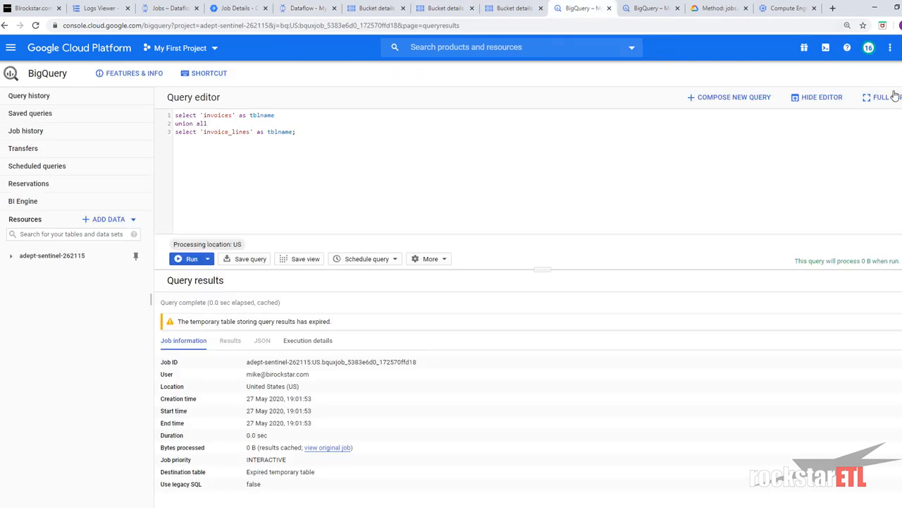
click(692, 98)
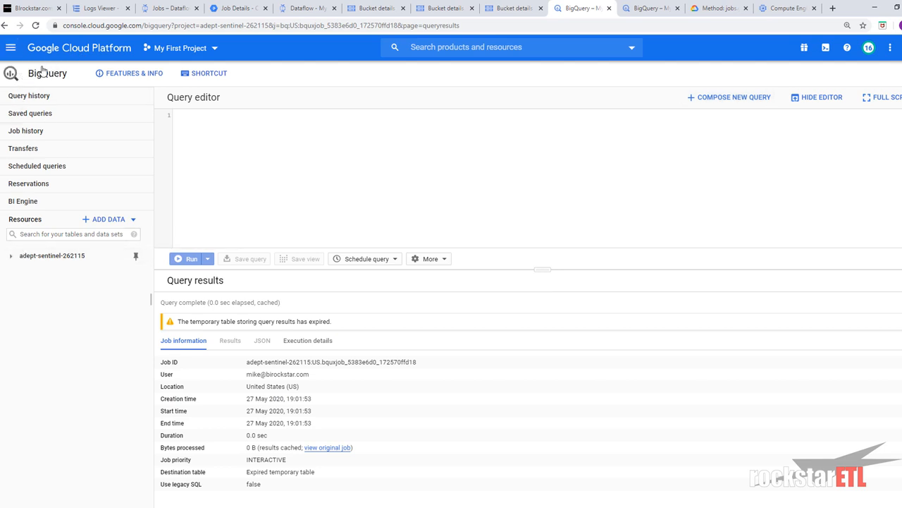
click(36, 26)
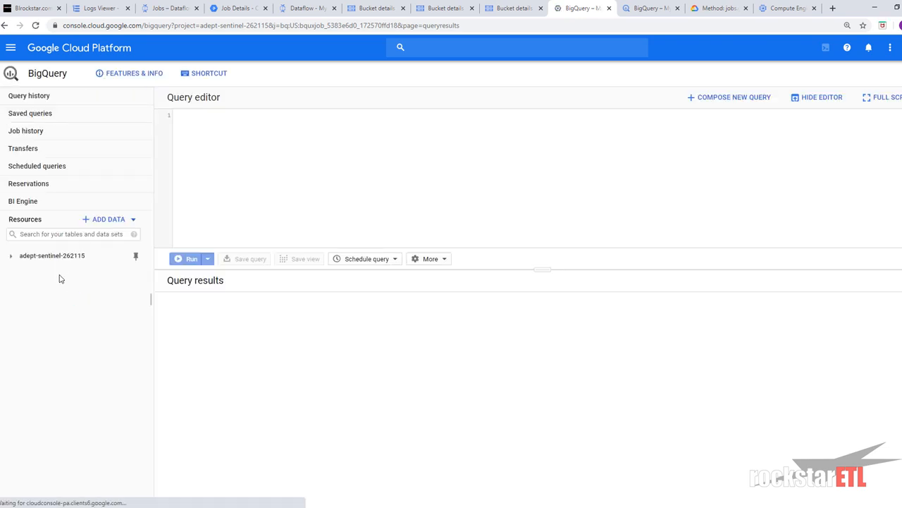
click(10, 258)
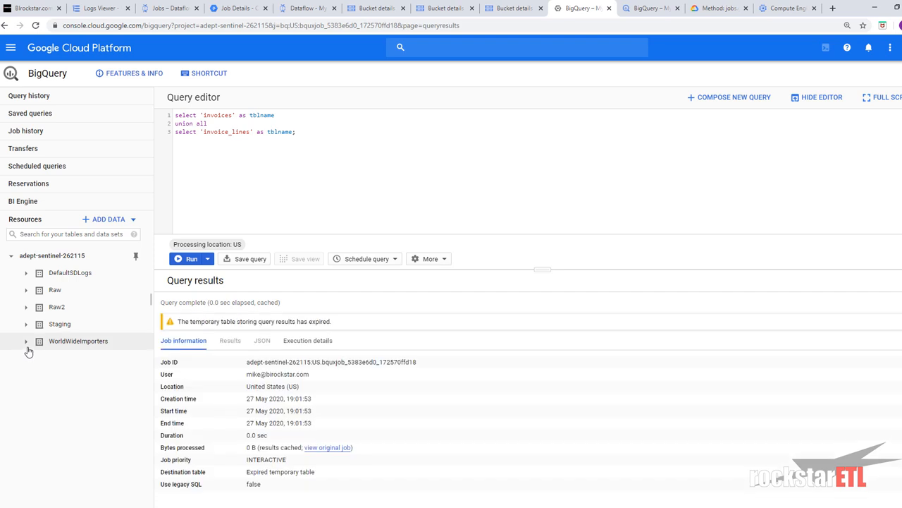
click(26, 342)
click(91, 378)
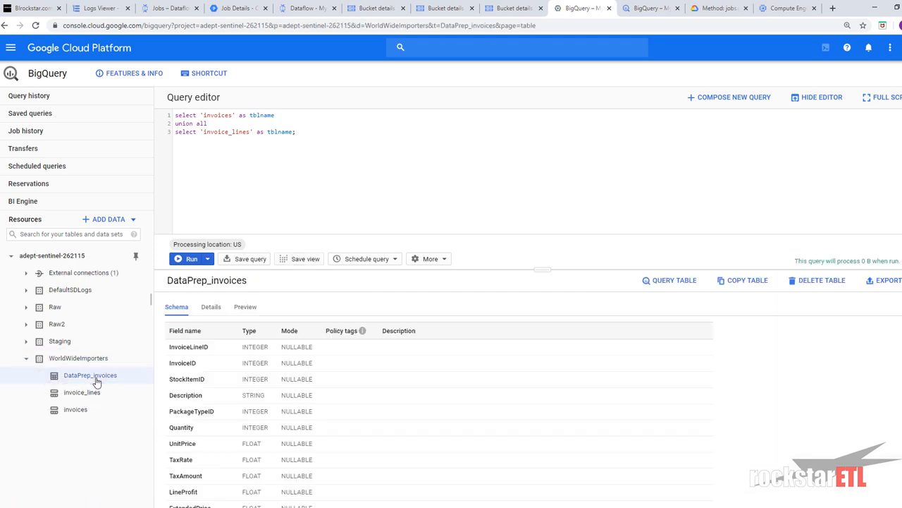
Enlarge the table area and examine the DataPrep_invoices schema, table size and number of rows
drag(541, 269, 540, 202)
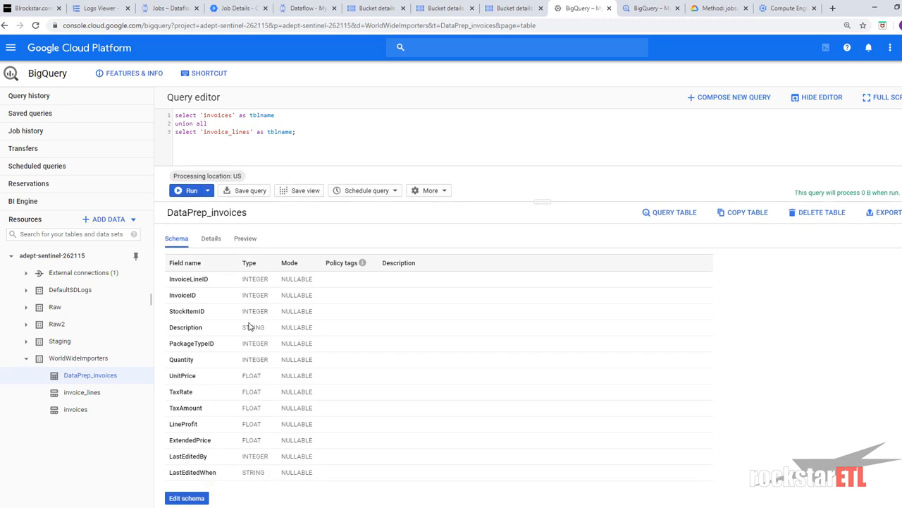
click(212, 243)
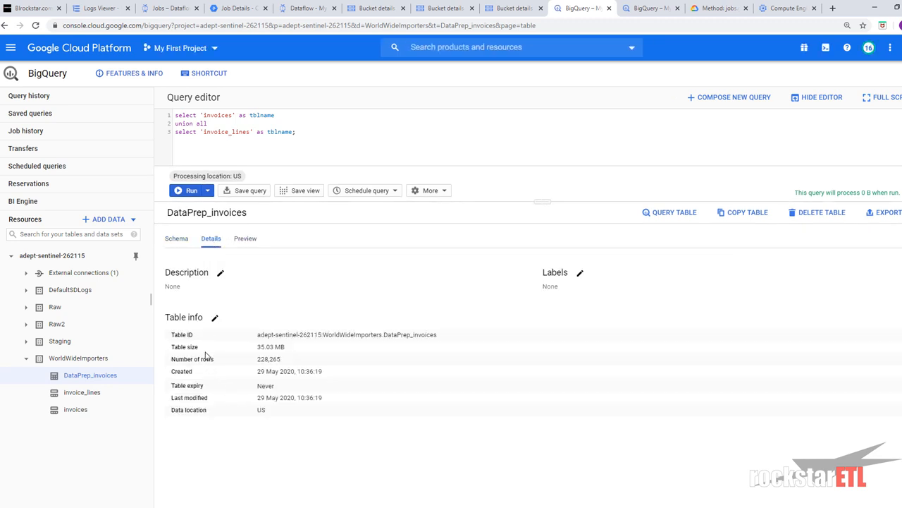
click(260, 356)
click(266, 368)
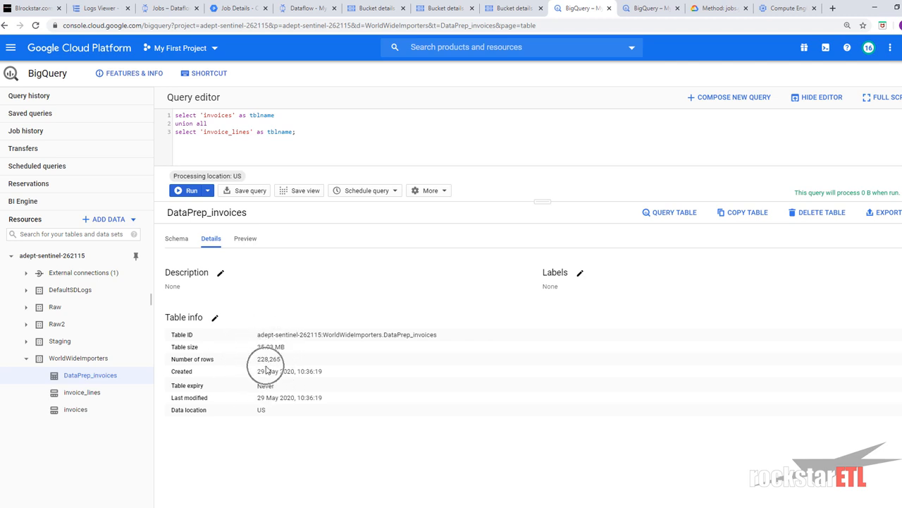
Preview the rows of DataPrep_invoices and return to the table's details
click(247, 241)
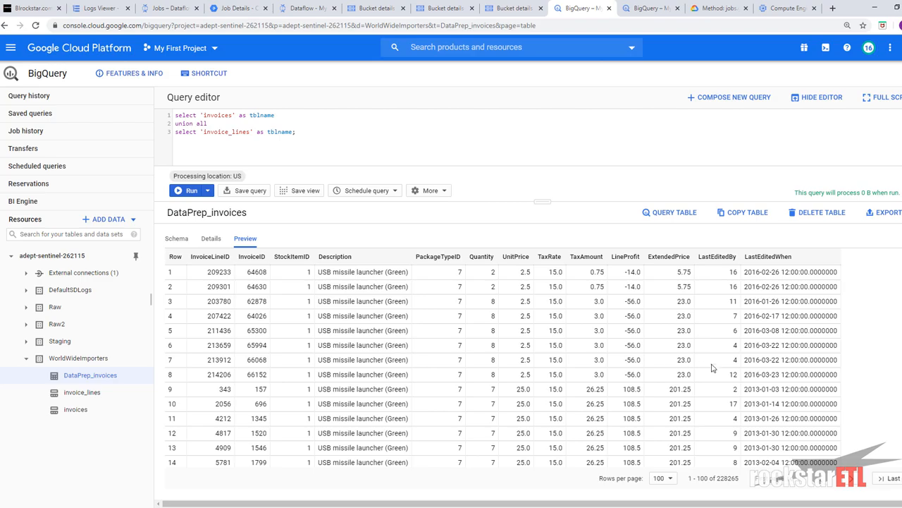
scroll(712, 367, down, 3)
scroll(711, 367, up, 3)
click(211, 241)
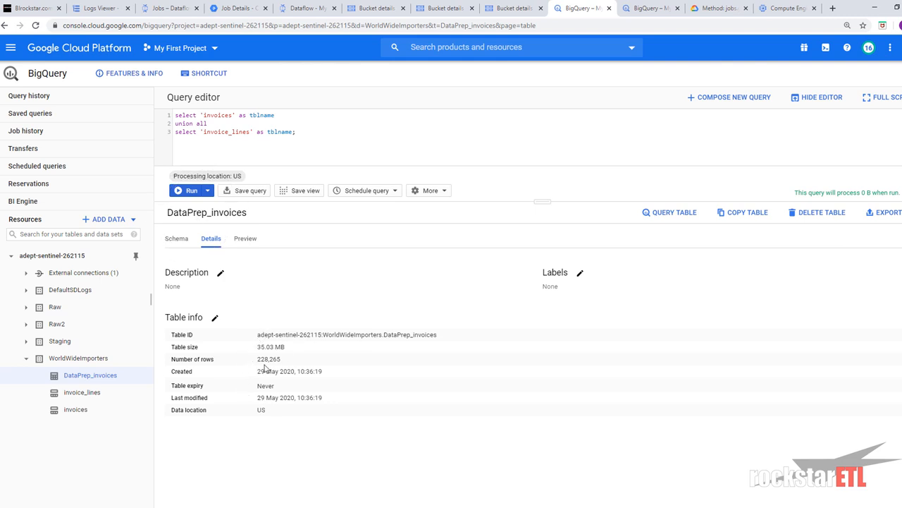
Compare the details of the invoice_lines table with those of DataPrep_invoices
click(79, 392)
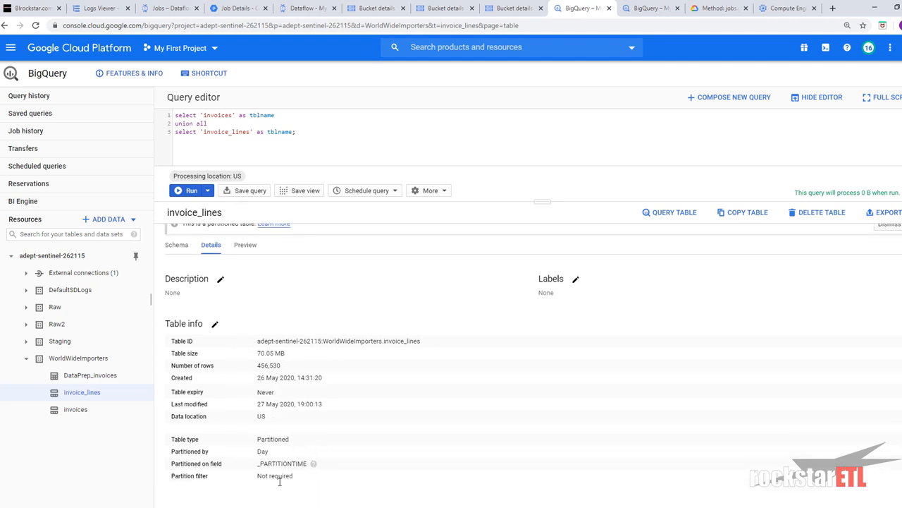
scroll(280, 451, down, 1)
click(95, 380)
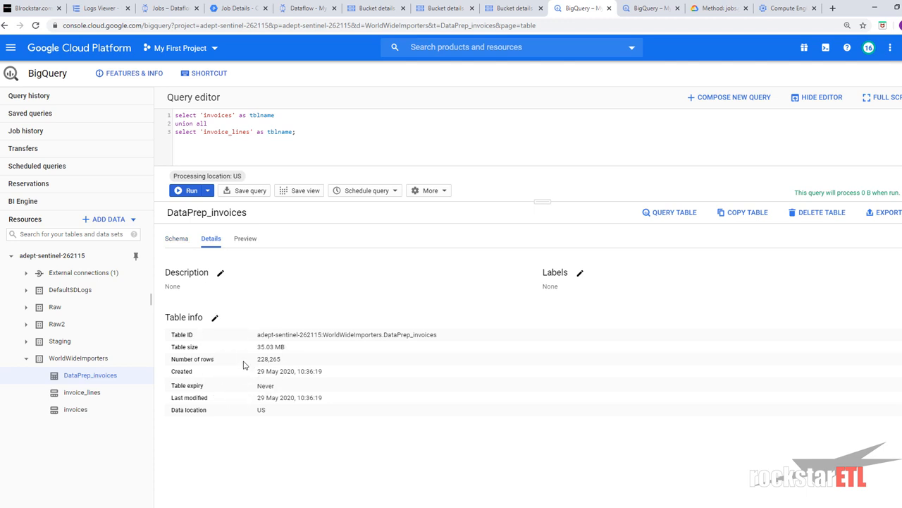
Check the Transform and Publish stages of the Dataprep job and reopen the invoice_lines table in BigQuery
click(240, 8)
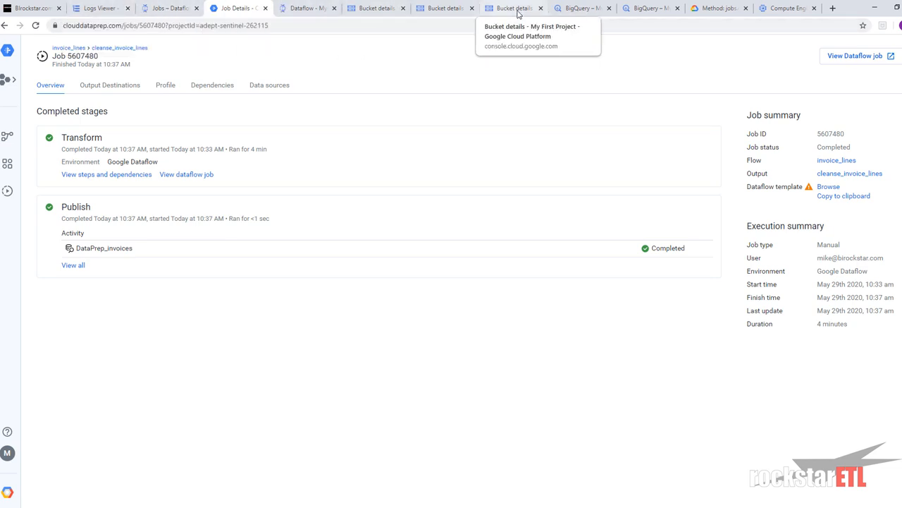
click(578, 8)
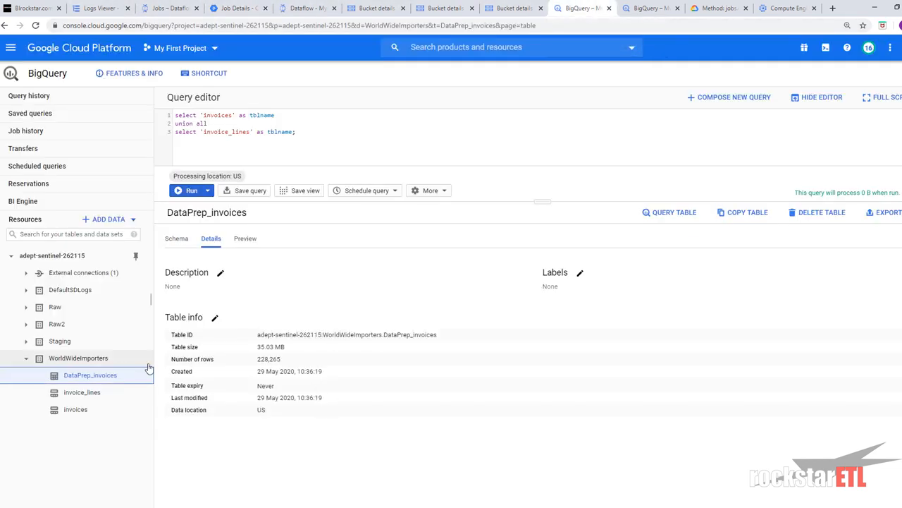
click(76, 392)
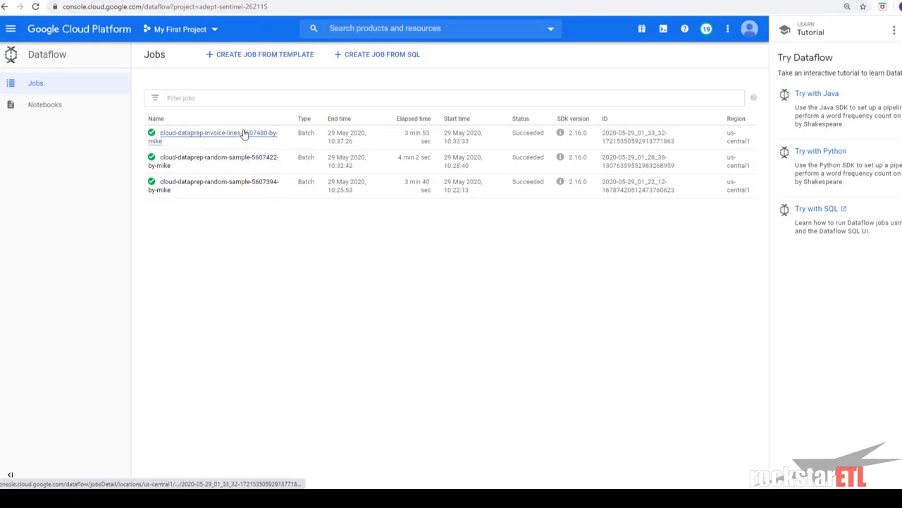
Examine the Dataflow job details of the cloud-dataprep-invoice-lines job, including its resource metrics and pipeline options, and return to the jobs list
click(244, 138)
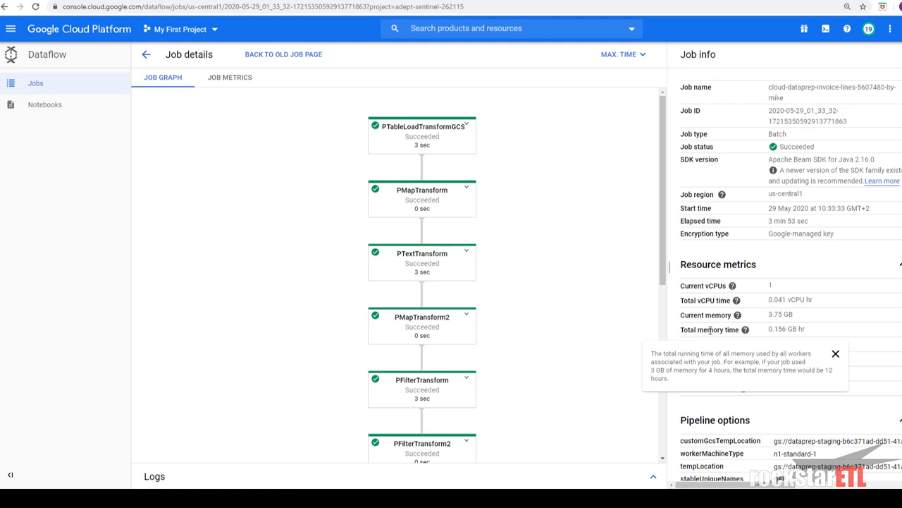
scroll(708, 332, down, 3)
drag(670, 268, 494, 268)
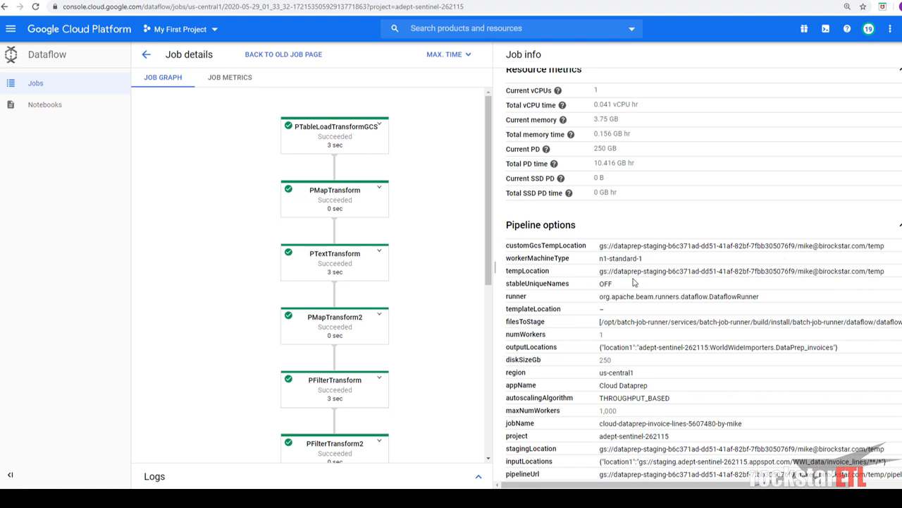
click(146, 54)
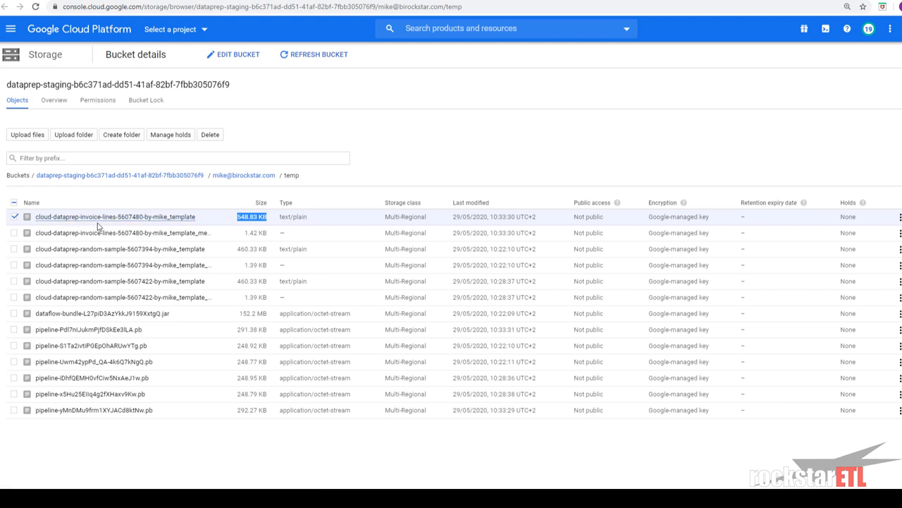
Copy the storage path of the invoice-lines template file from Cloud Storage into the Template field of the rockstarETL job step, without the gs:// prefix
click(175, 217)
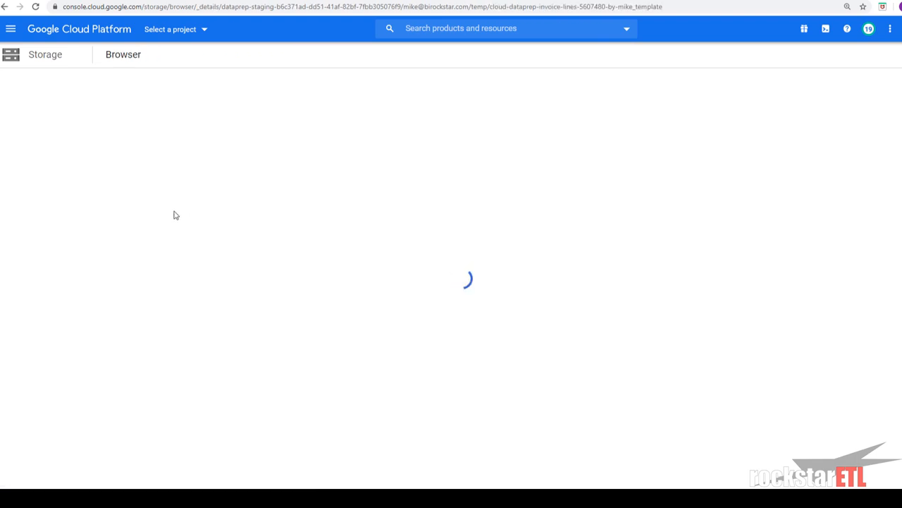
drag(474, 86, 51, 92)
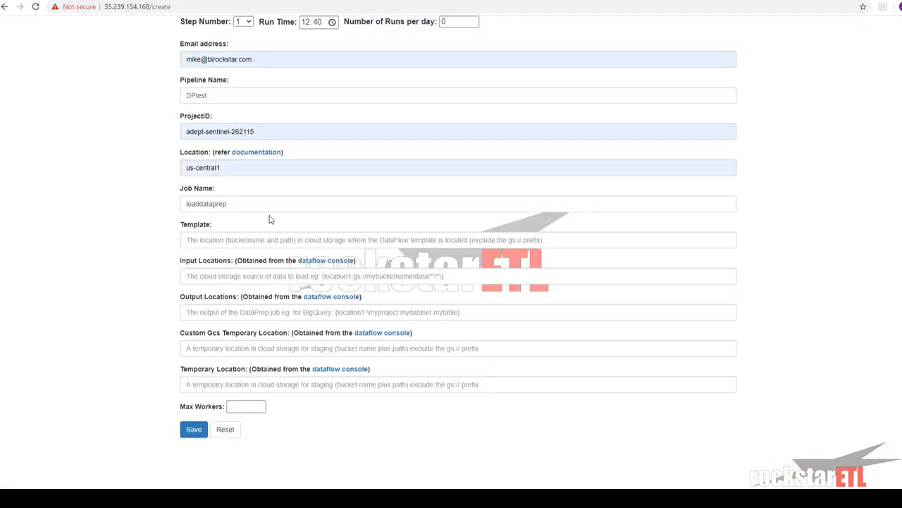
click(248, 241)
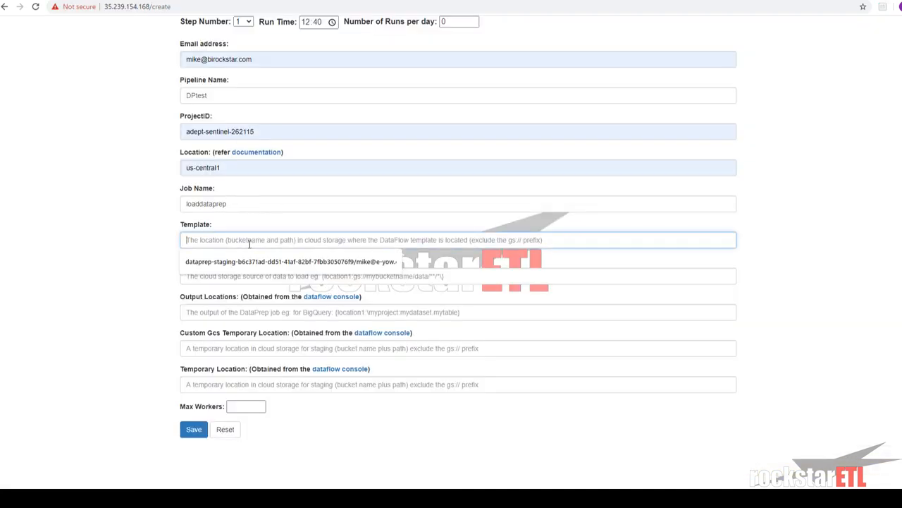
click(248, 259)
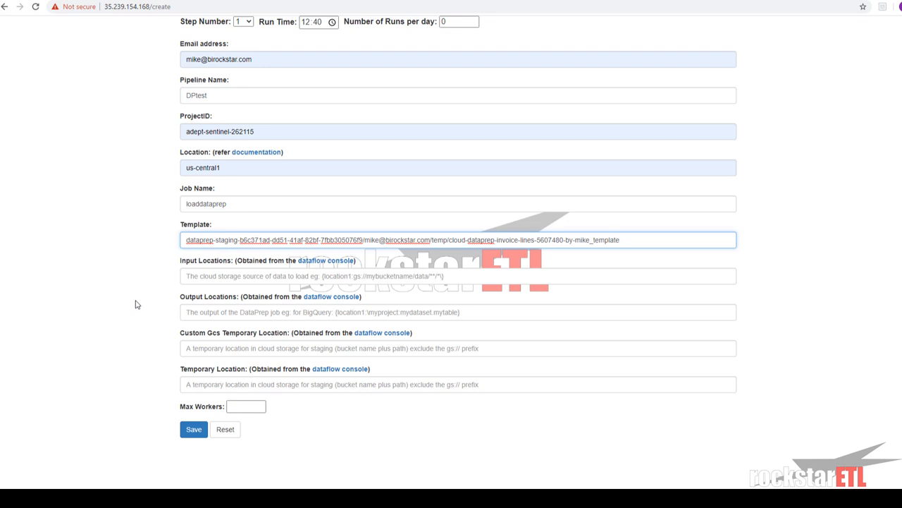
Open the invoice-lines job in the Dataflow console and widen its job info so the pipeline options are fully readable
click(263, 278)
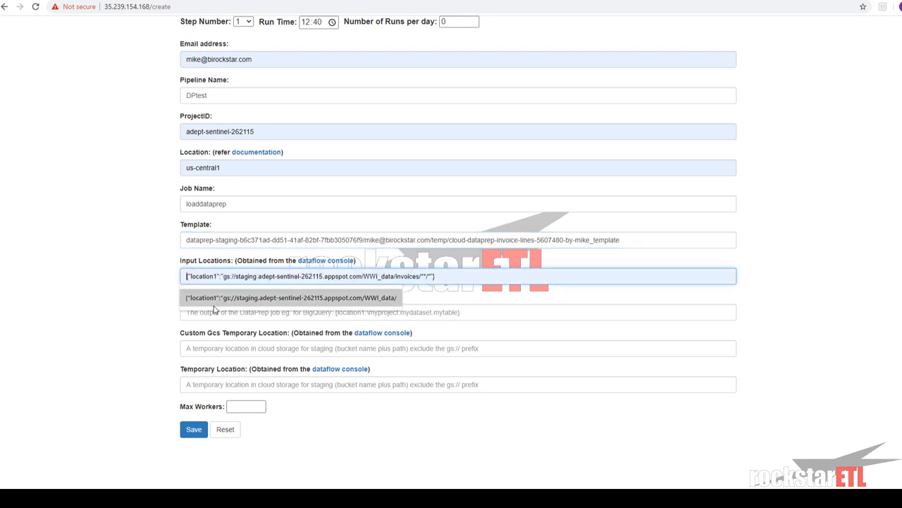
click(157, 244)
scroll(162, 226, up, 2)
scroll(161, 225, down, 3)
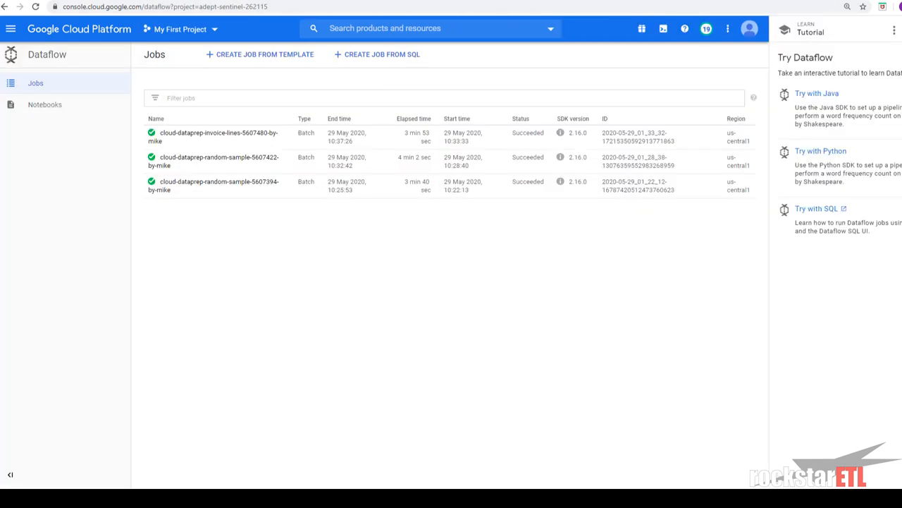
click(216, 140)
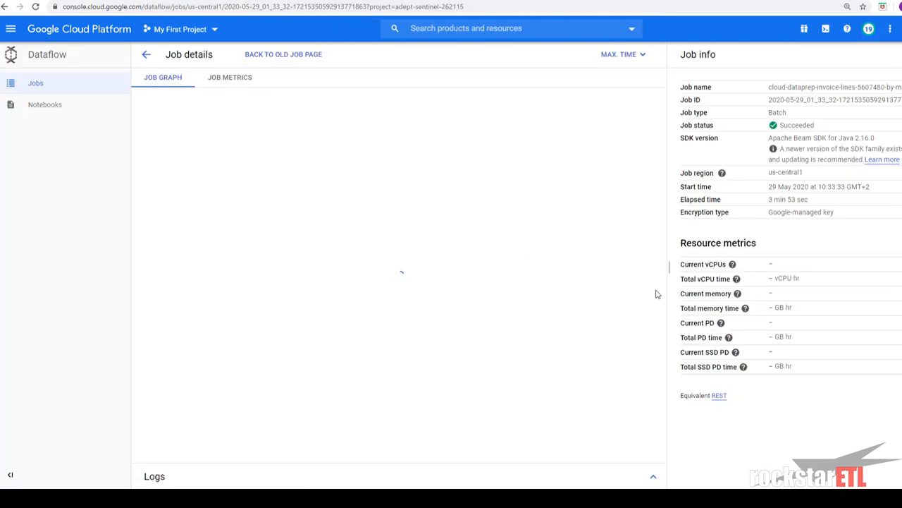
drag(668, 267, 534, 268)
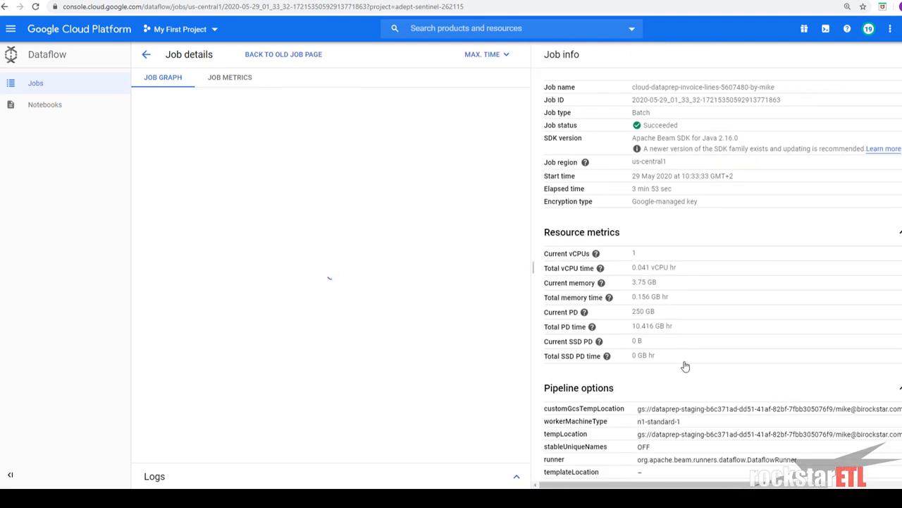
scroll(686, 365, down, 3)
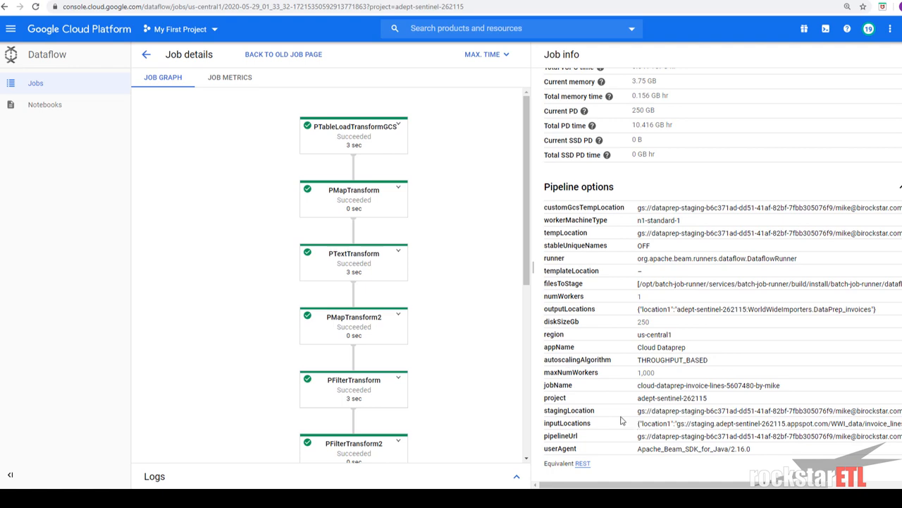
drag(530, 267, 204, 267)
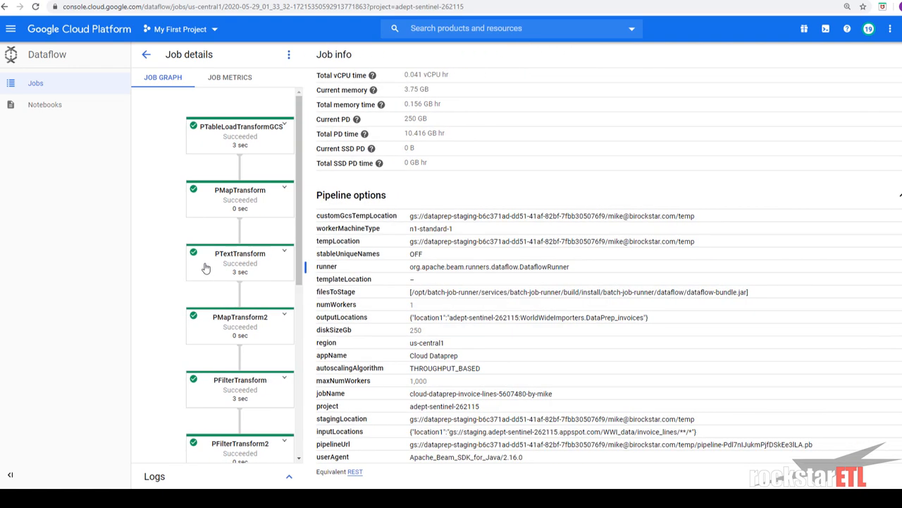
Copy the job's inputLocations value {"location1":"gs://staging.adept-sentinel-262115.appspot.com/WWI_data/invoice_lines/**/*"} into Input Locations of the rockstarETL job step
drag(698, 436, 408, 435)
key(ctrl+c)
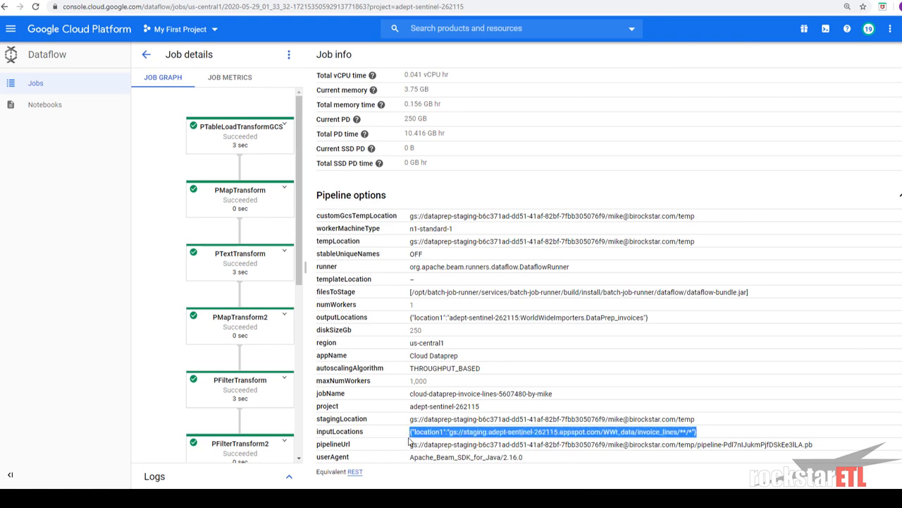
key(alt+Tab)
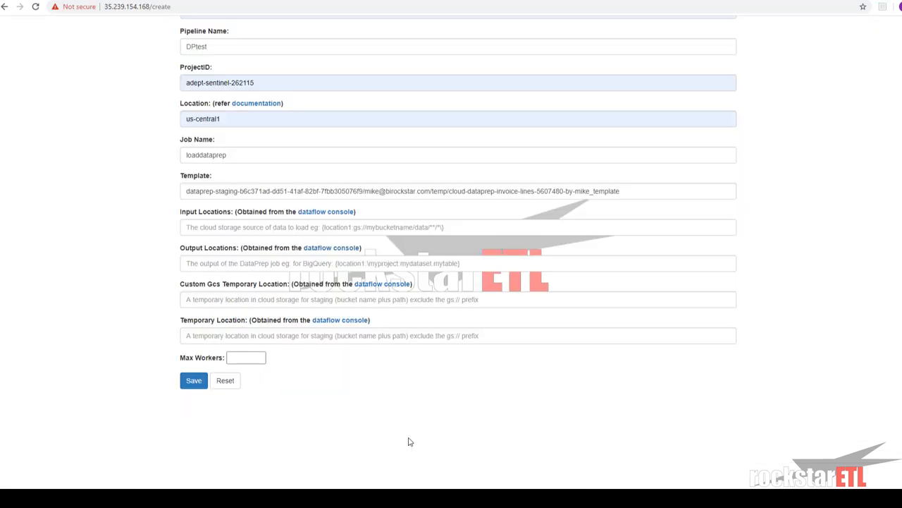
click(339, 230)
key(ctrl+v)
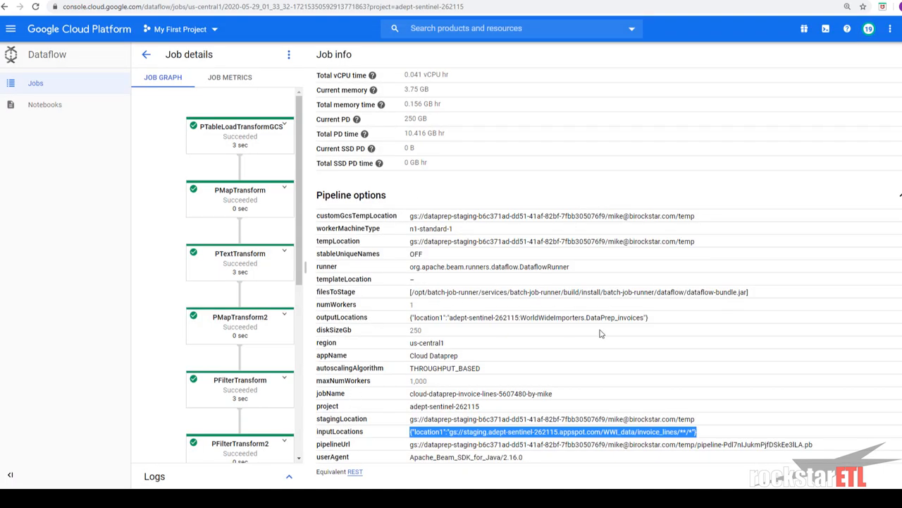
Copy the Dataflow job's outputLocations value {"location1":"adept-sentinel-262115:WorldWideImporters.DataPrep_invoices"} into Output Locations of the rockstarETL job step
drag(675, 318, 405, 319)
key(ctrl+c)
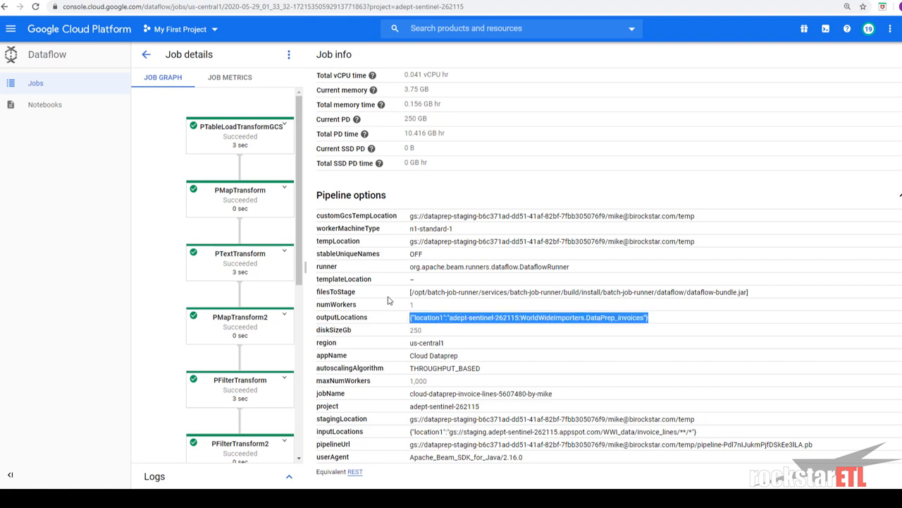
key(alt+Tab)
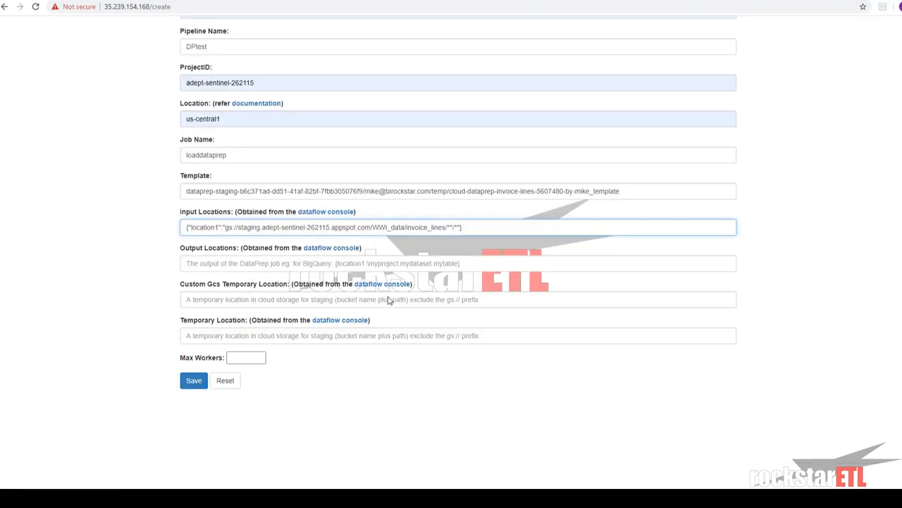
click(366, 263)
key(ctrl+v)
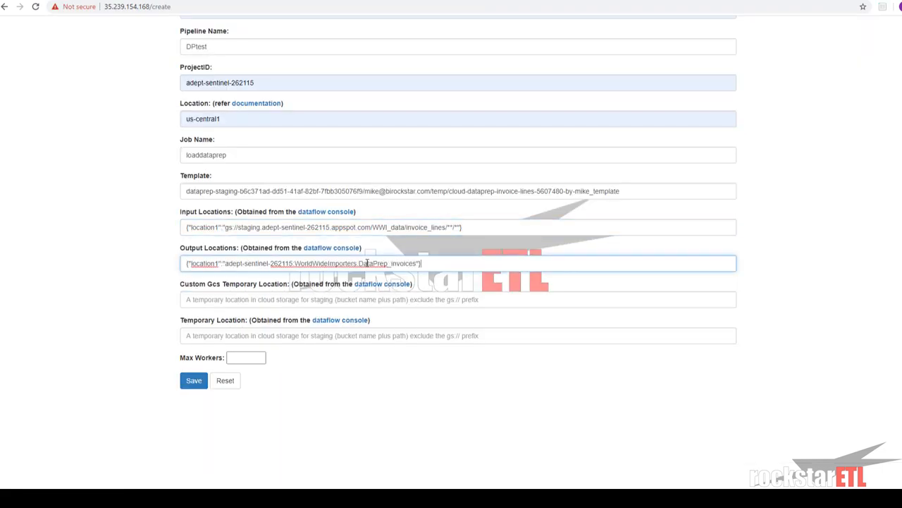
Fill Custom Gcs Temporary Location with the Dataflow job's customGcsTempLocation path, removing the gs:// prefix
click(343, 299)
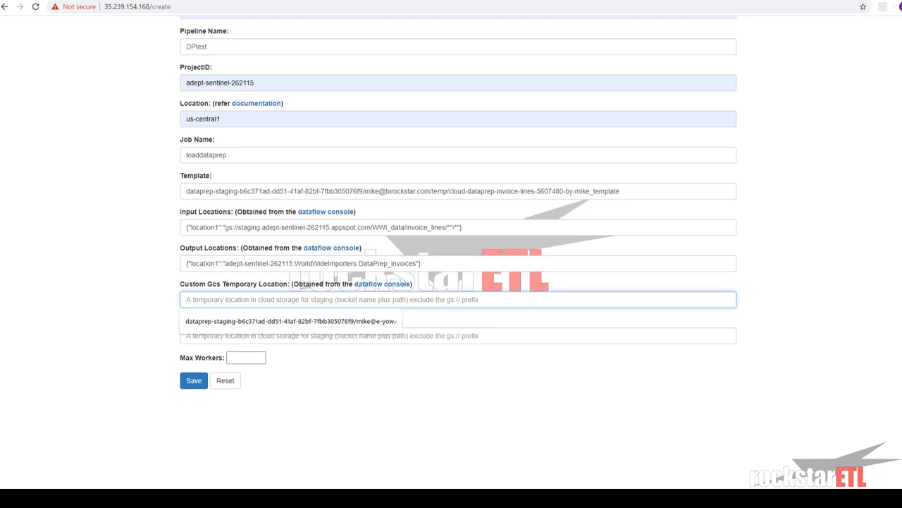
key(alt+Tab)
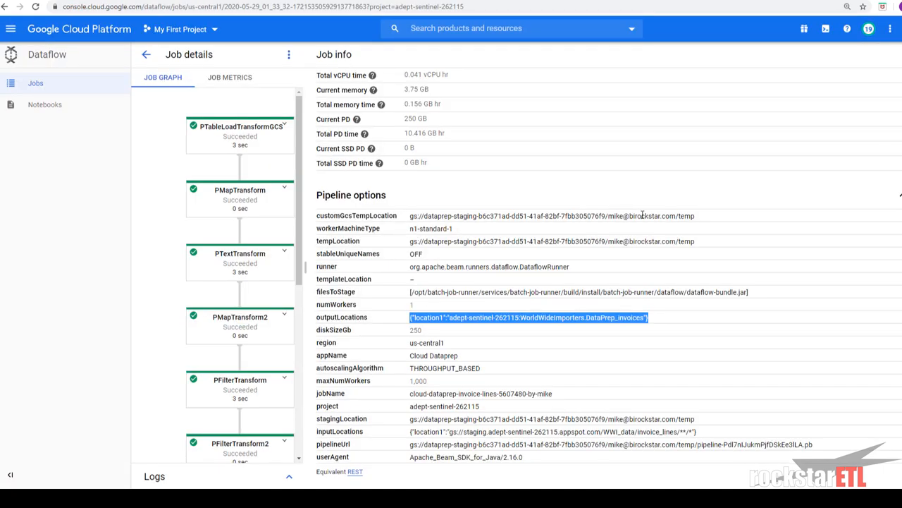
drag(700, 216, 413, 215)
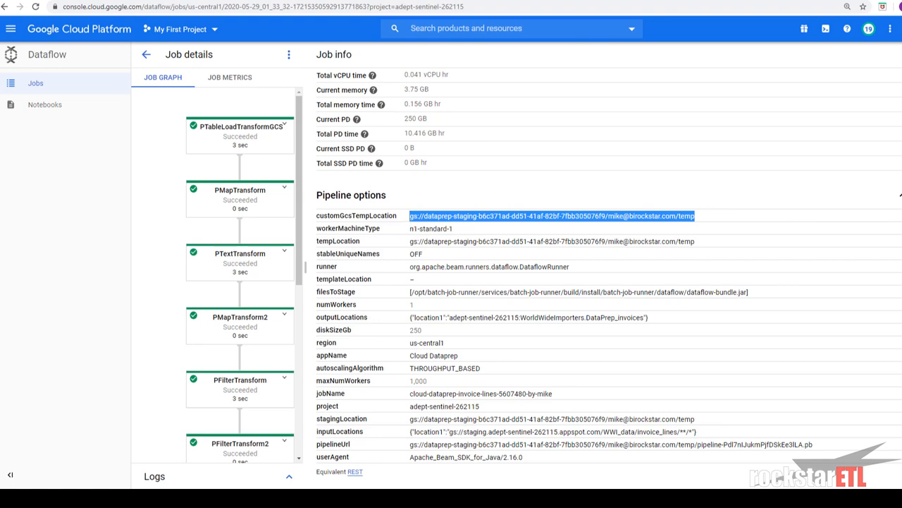
key(alt+Tab)
key(ctrl+v)
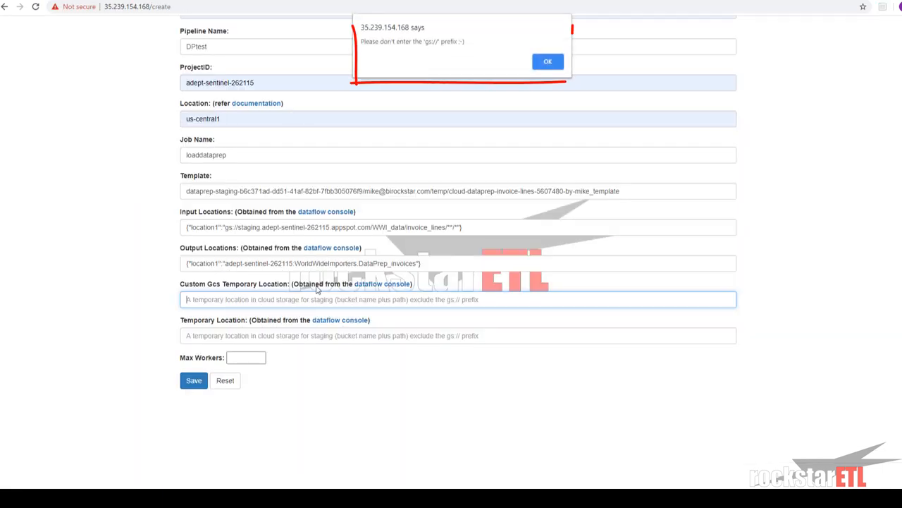
click(552, 65)
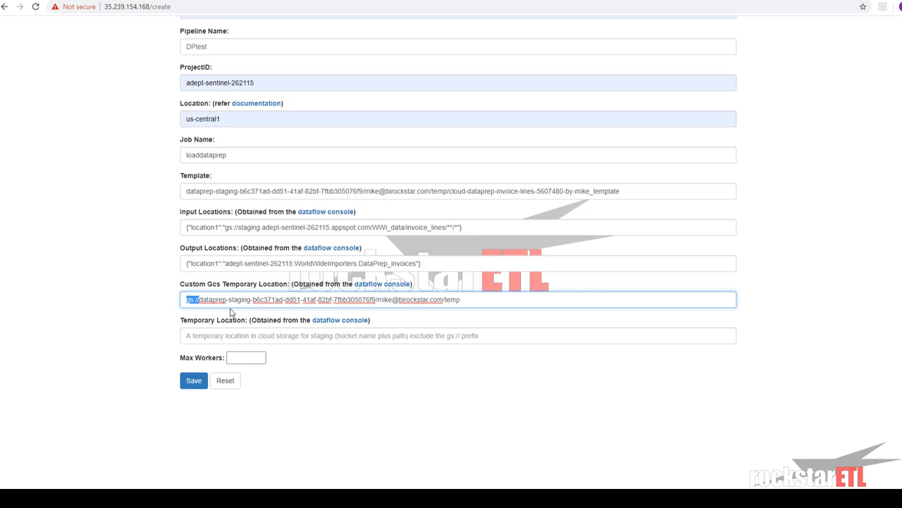
key(BackSpace)
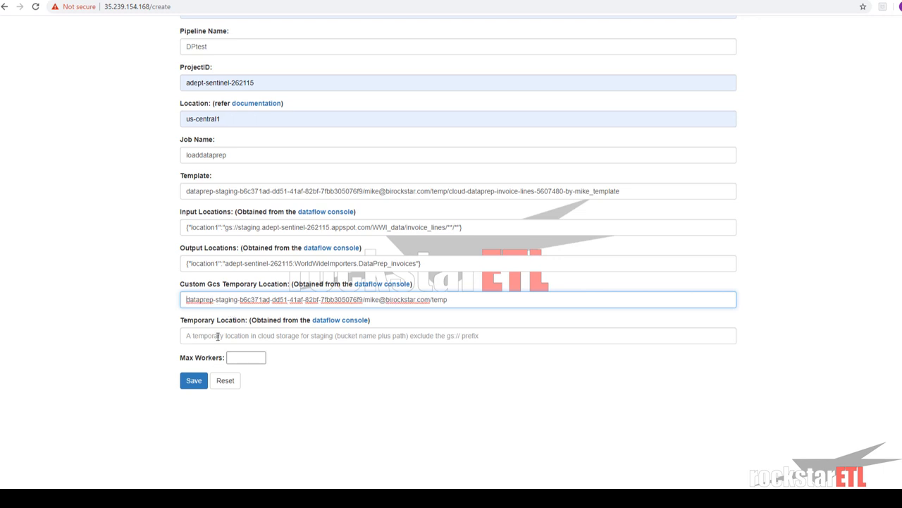
Fill Temporary Location with the Dataflow job's tempLocation path, removing the gs:// prefix
key(alt+Tab)
drag(698, 242, 406, 243)
key(ctrl+c)
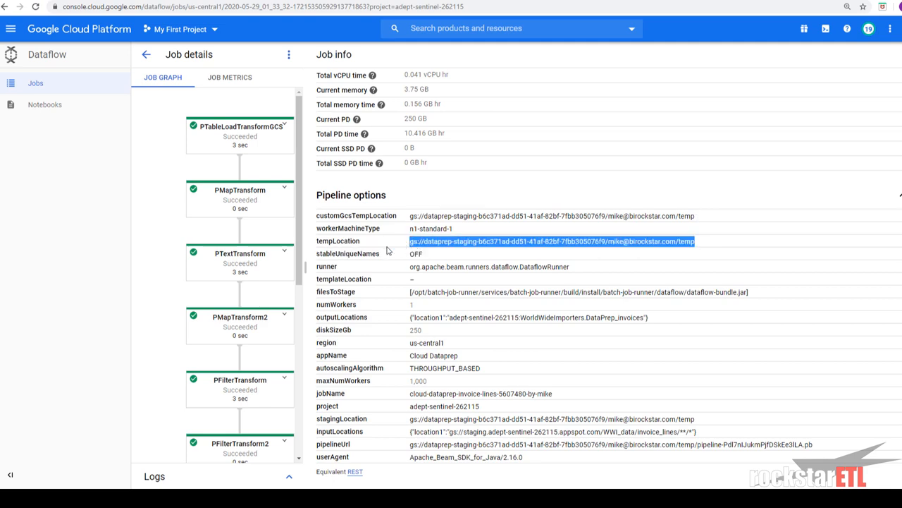
key(alt+Tab)
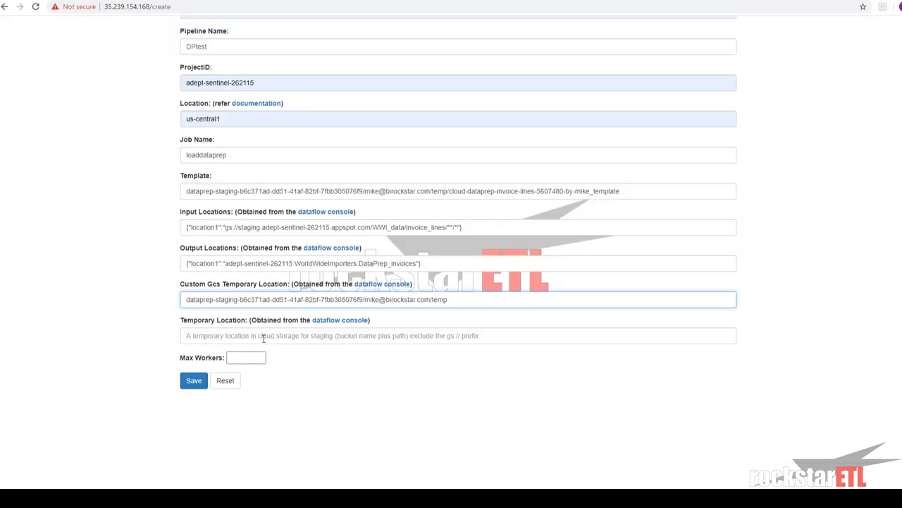
click(262, 338)
key(ctrl+v)
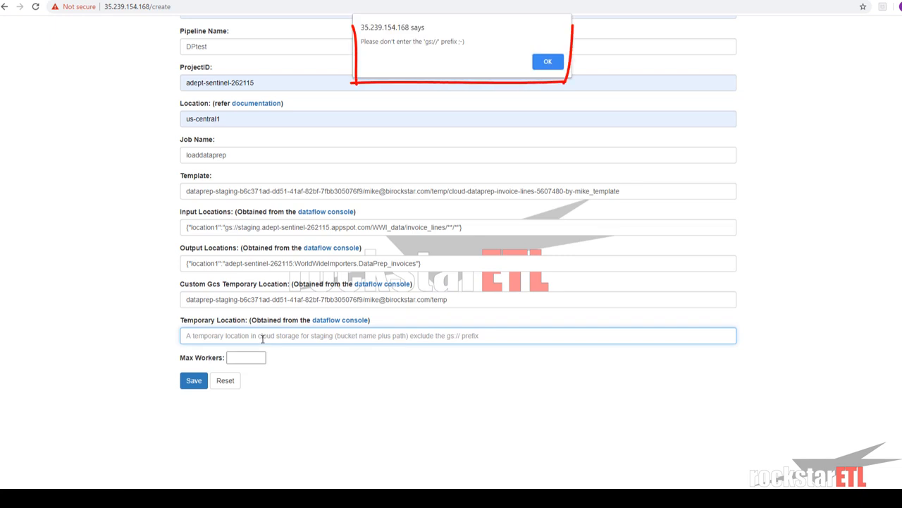
key(Return)
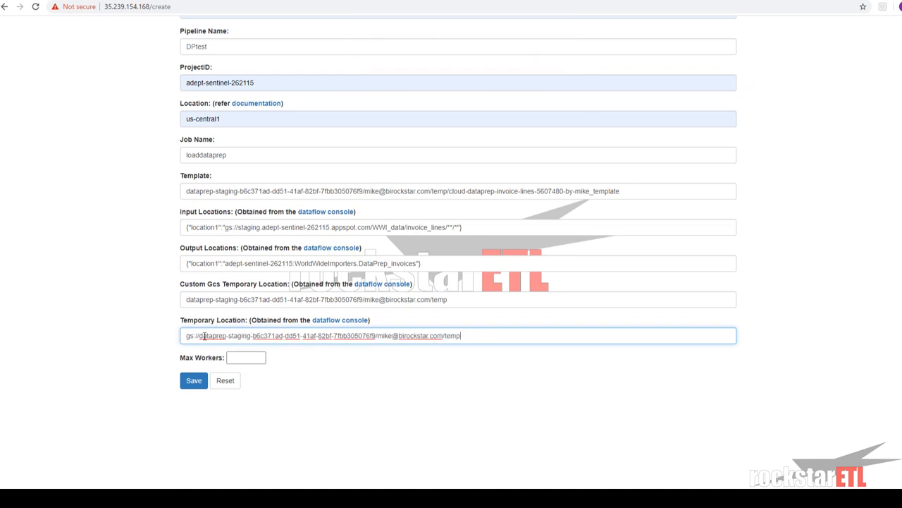
click(204, 336)
key(BackSpace)
key(BackSpace)
key(BackSpace)
key(BackSpace)
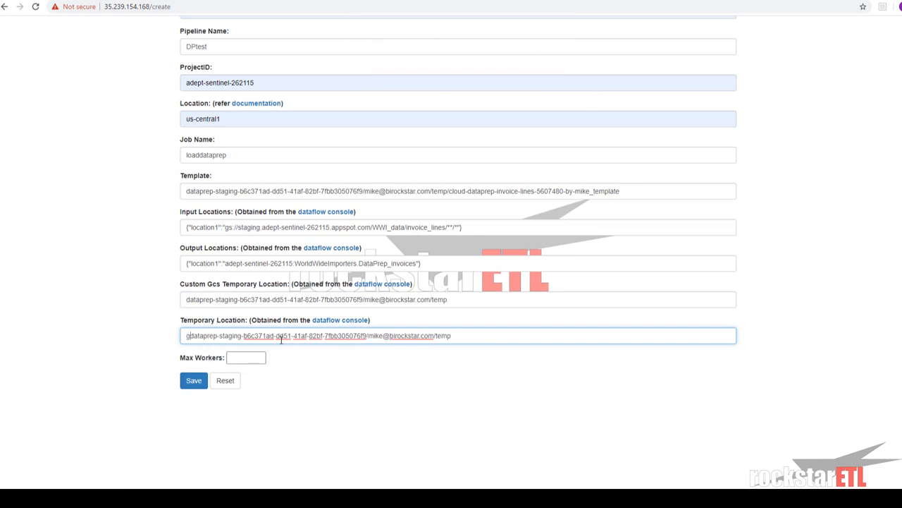
key(BackSpace)
Set Max Workers to 1000 and save the DataPrep job step
click(239, 357)
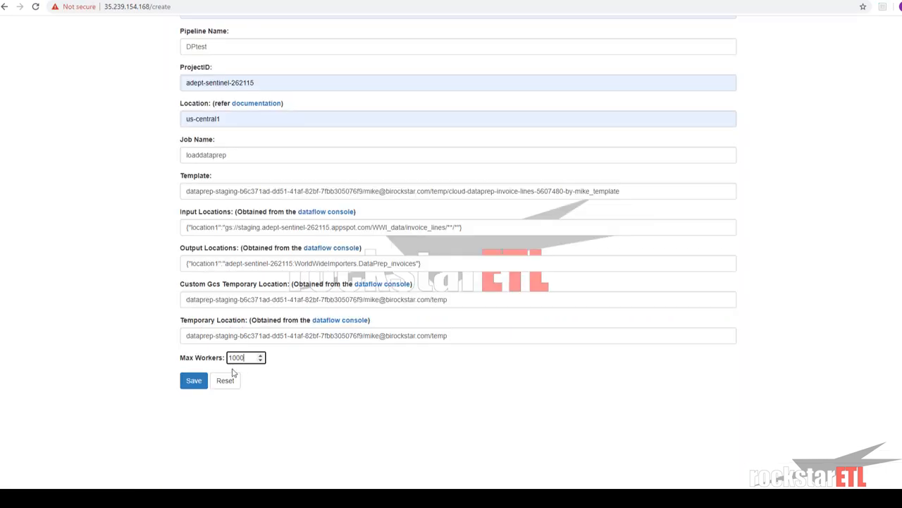
scroll(234, 371, down, 2)
click(195, 284)
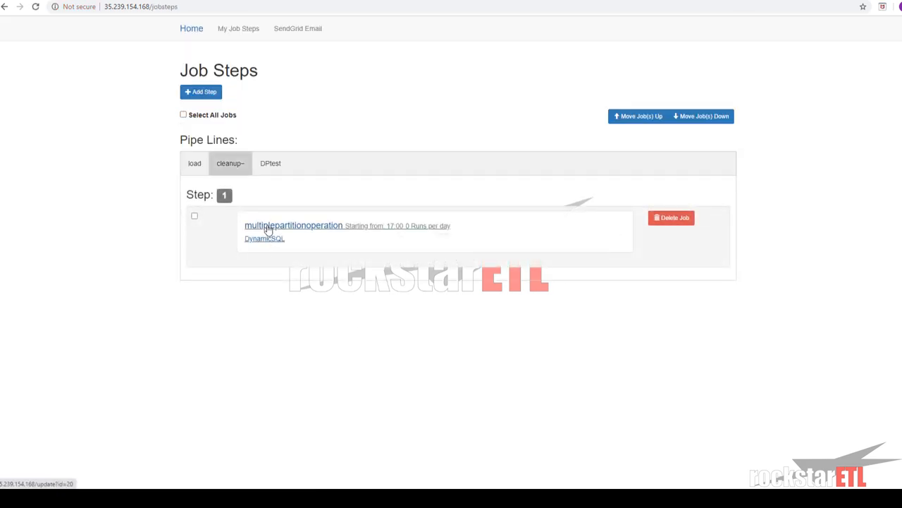
Review the saved job step in the DPtest pipeline and check the number of rows of DataPrep_invoices in BigQuery
click(273, 164)
click(281, 233)
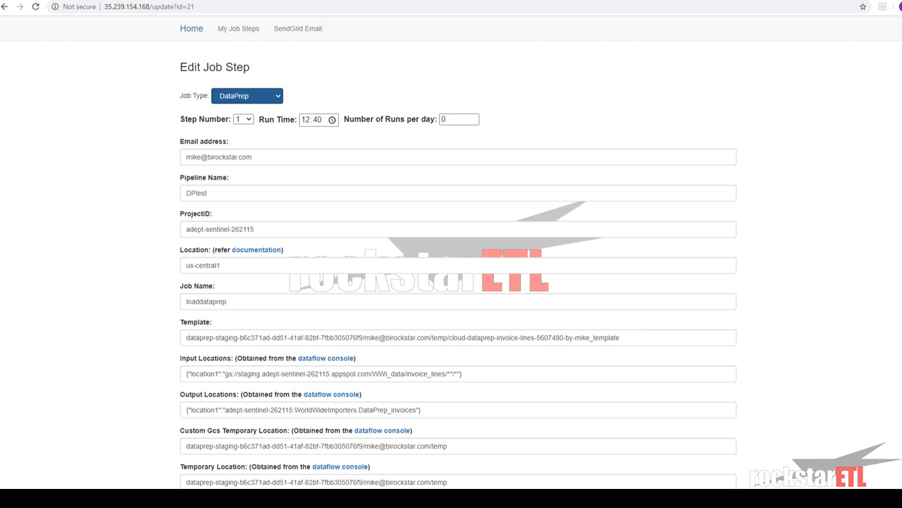
click(612, 1)
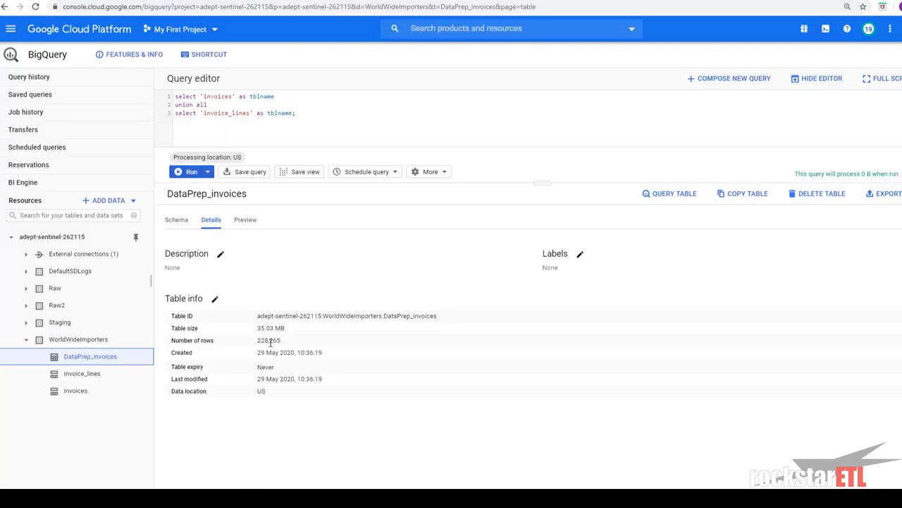
mouse_move(278, 344)
mouse_down()
mouse_move(254, 324)
mouse_move(295, 344)
mouse_up()
click(295, 343)
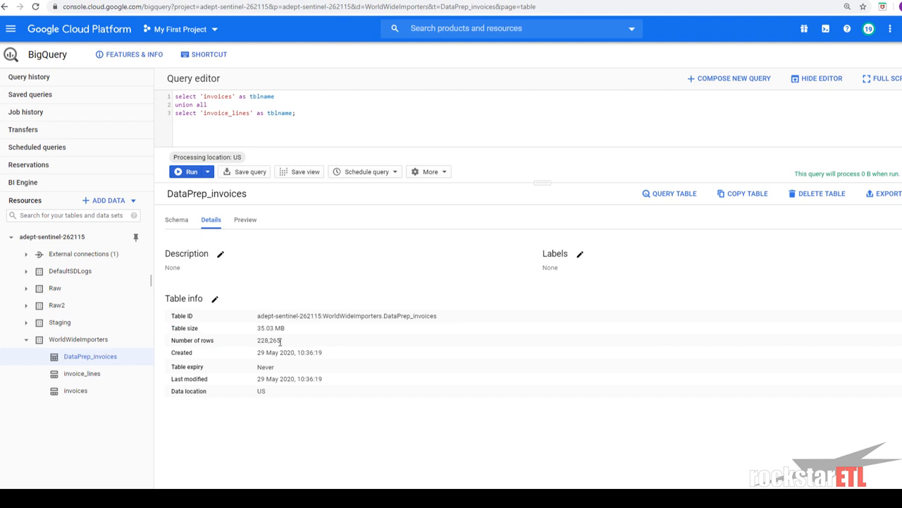
Start a query on the DataPrep_invoices table and replace its SELECT keyword with delete
click(669, 194)
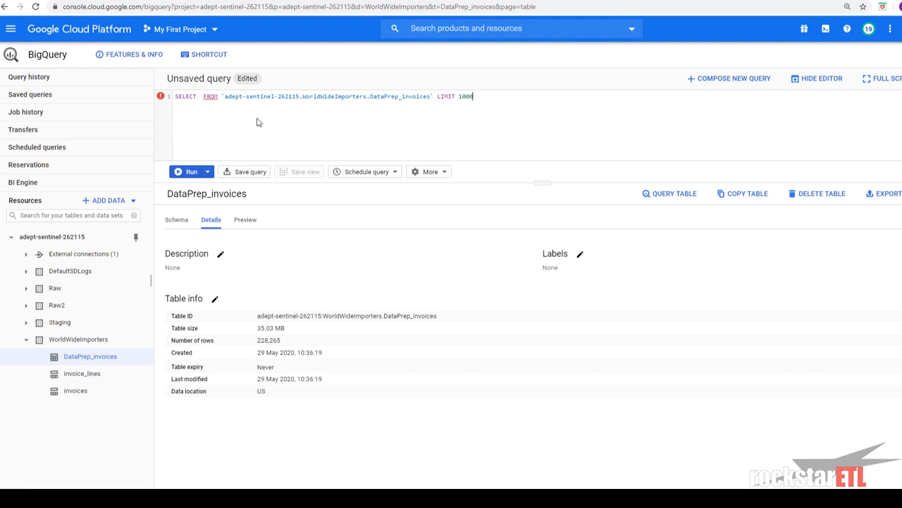
click(496, 128)
drag(199, 96, 157, 106)
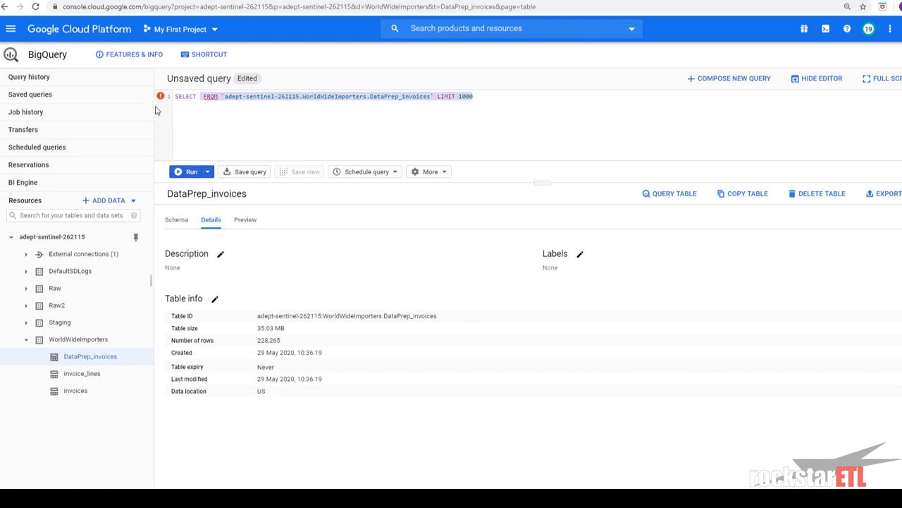
key(Left)
key(BackSpace)
key(BackSpace)
key(BackSpace)
key(BackSpace)
key(BackSpace)
key(BackSpace)
key(BackSpace)
text(delte)
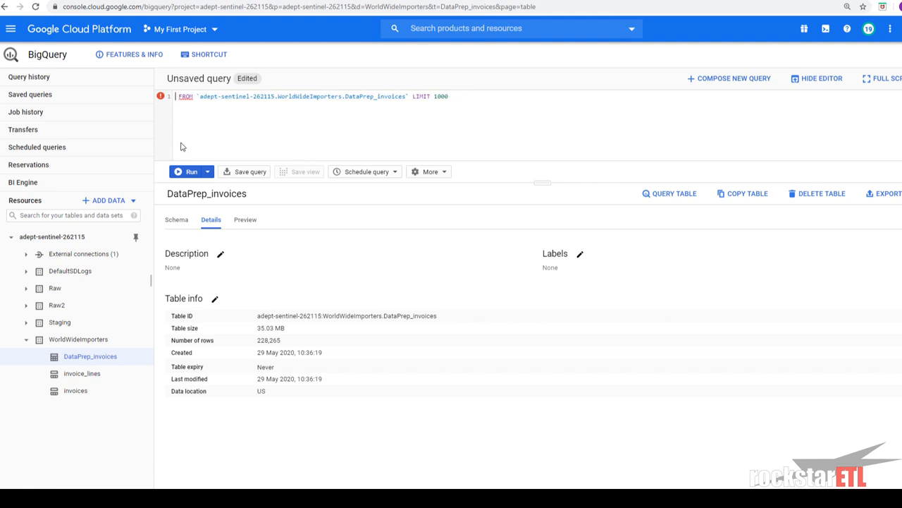
key(Left)
key(Left)
text(e)
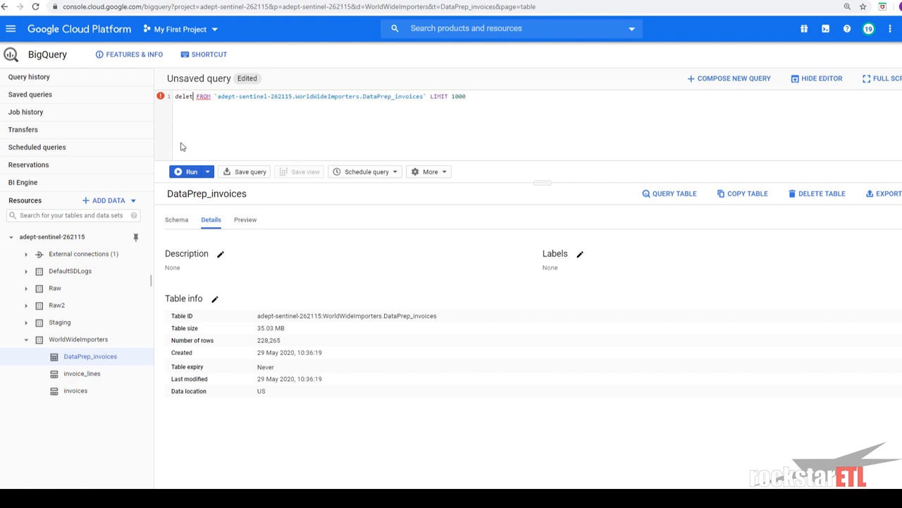
Replace the LIMIT 1000 clause of the delete query with "where true;"
key(End)
key(ctrl+BackSpace)
key(ctrl+BackSpace)
text(w)
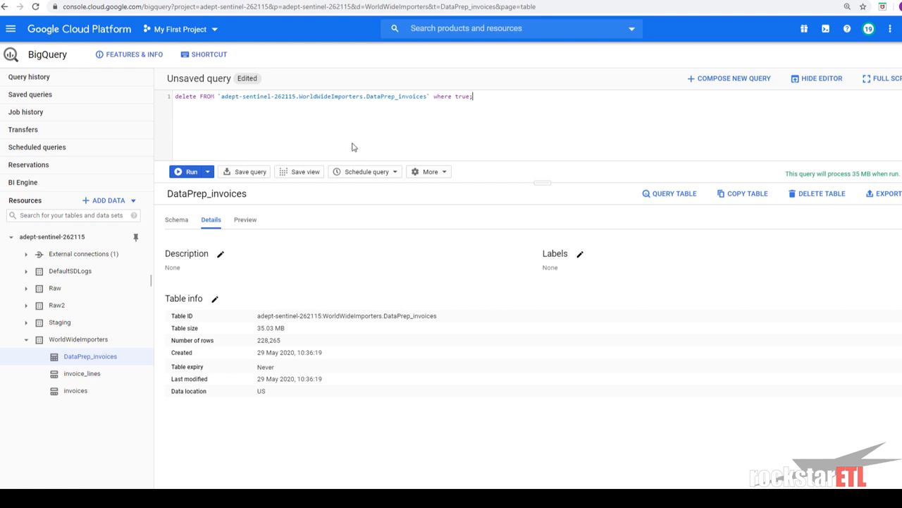
Run the delete query and check the details of the DataPrep_invoices table
key(ctrl+Return)
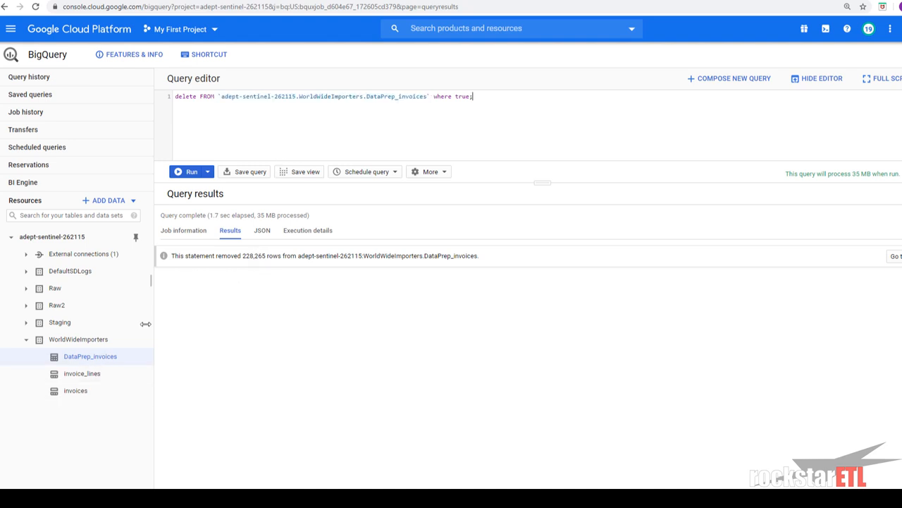
click(94, 357)
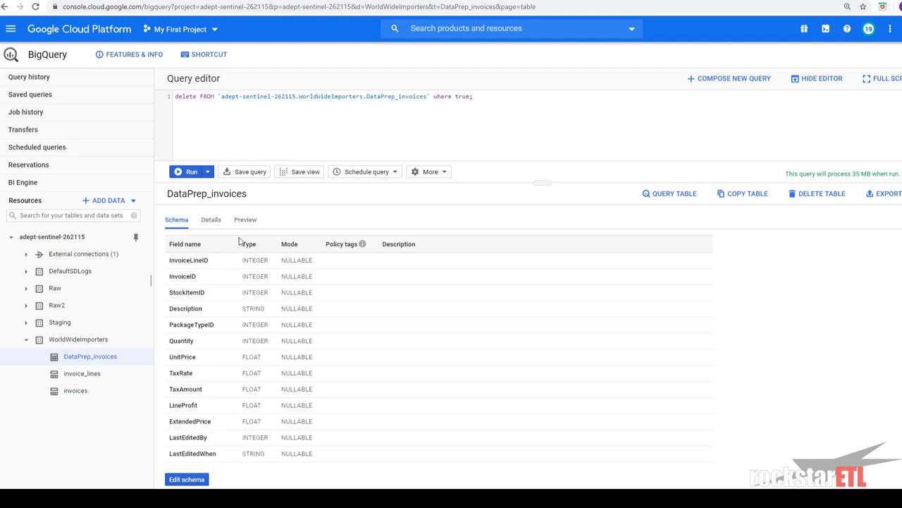
click(212, 220)
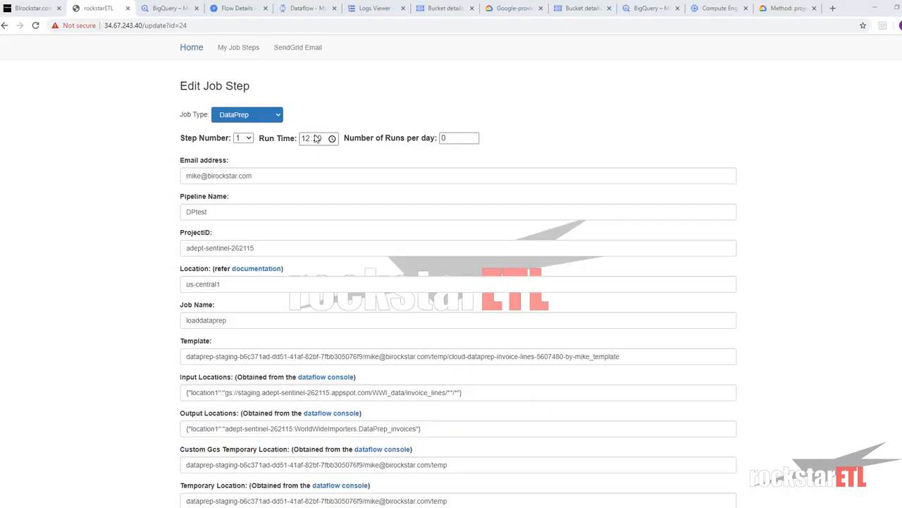
In rockstarETL, set the loaddataprep job step's run time to 09:00 with 96 runs per day and save it
click(308, 141)
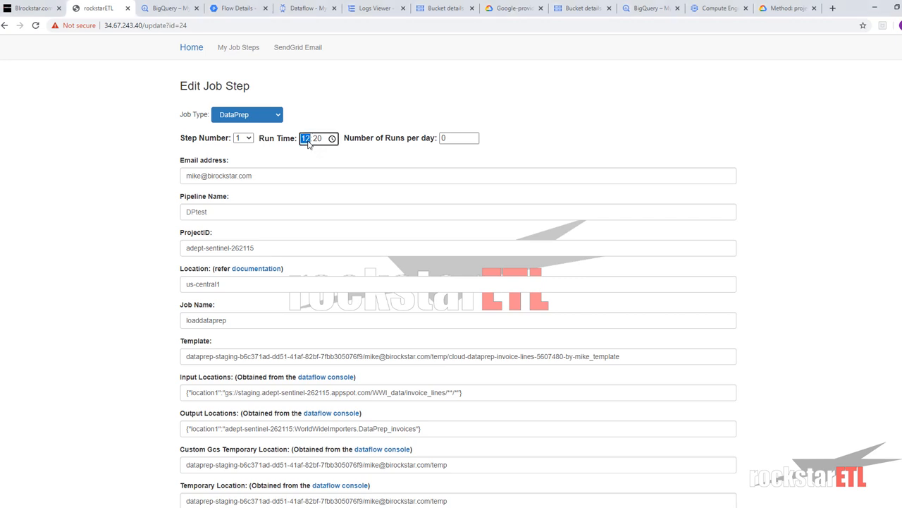
text(09:00)
double_click(451, 138)
text(96)
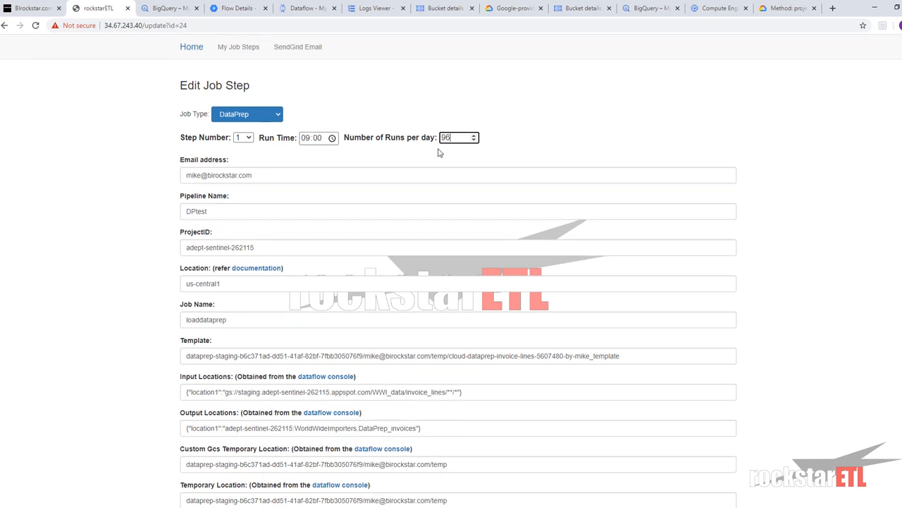
scroll(439, 150, down, 2)
click(194, 399)
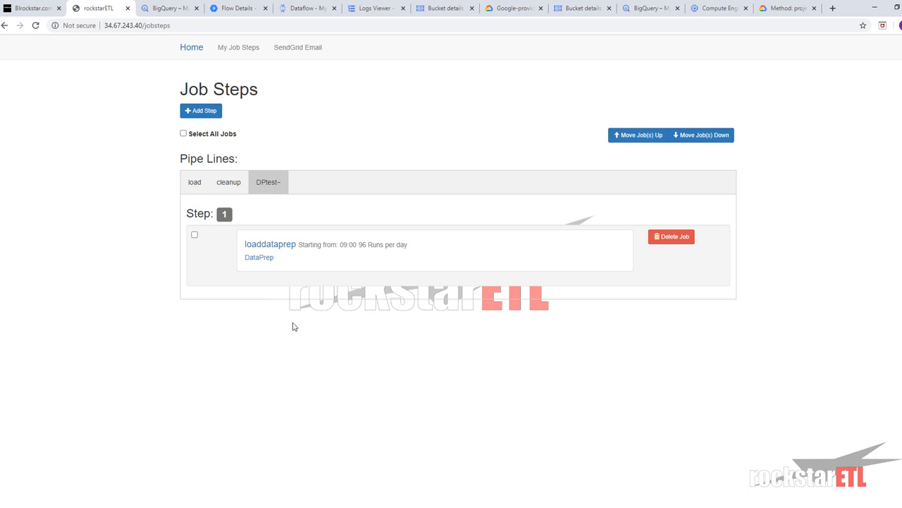
Look for the loaddataprep run in the Dataflow jobs list and compare it with the rockstarETL job step
click(307, 8)
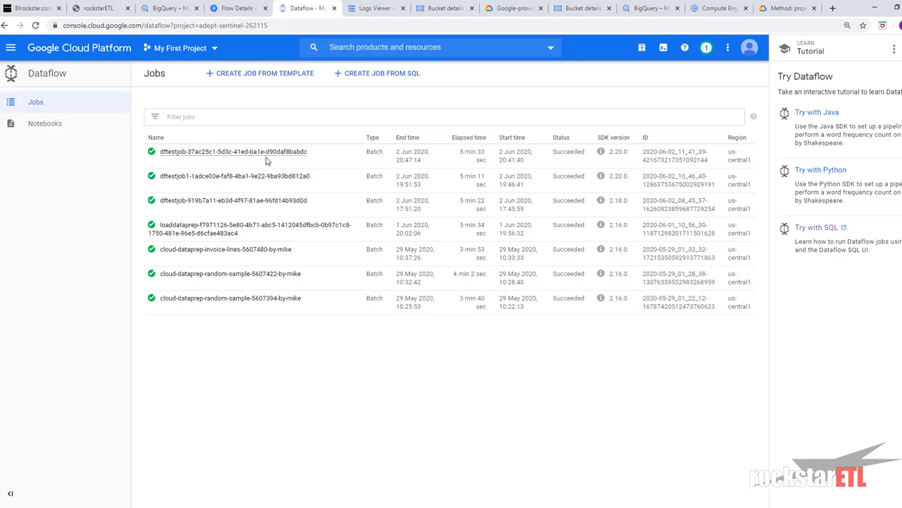
click(267, 154)
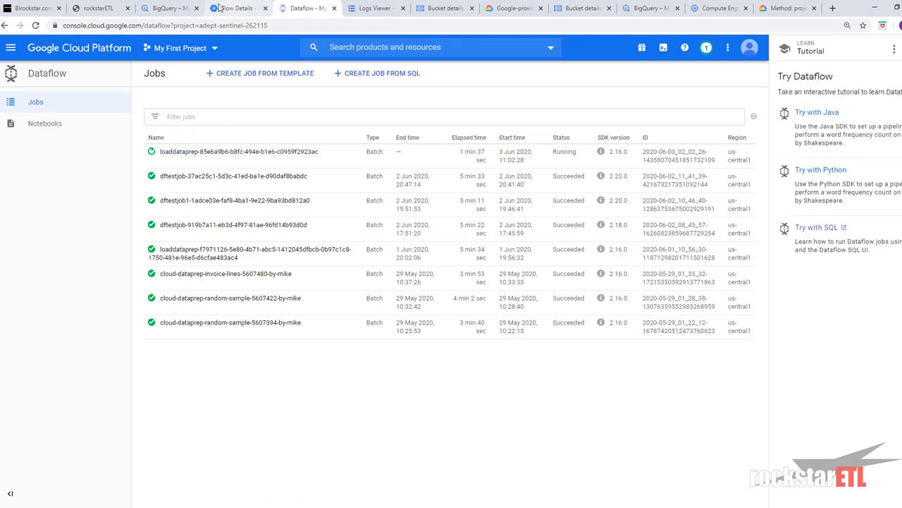
drag(300, 8, 156, 9)
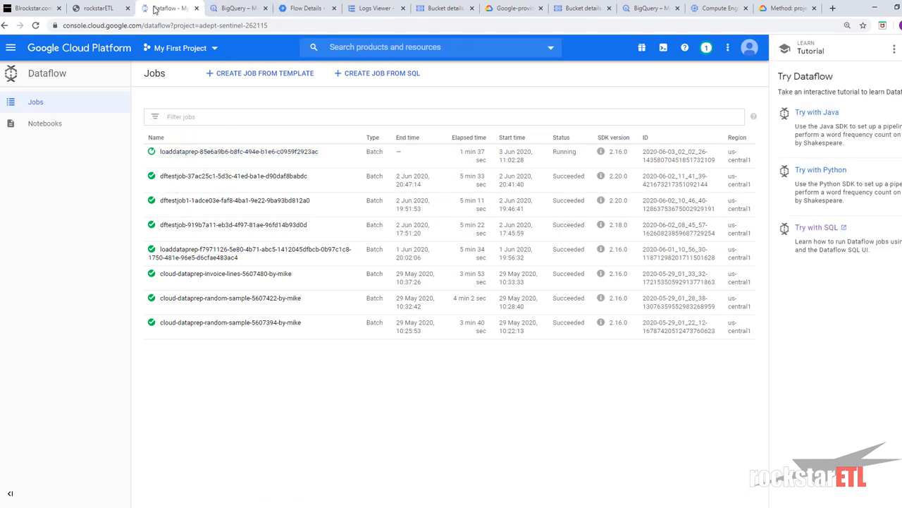
click(99, 7)
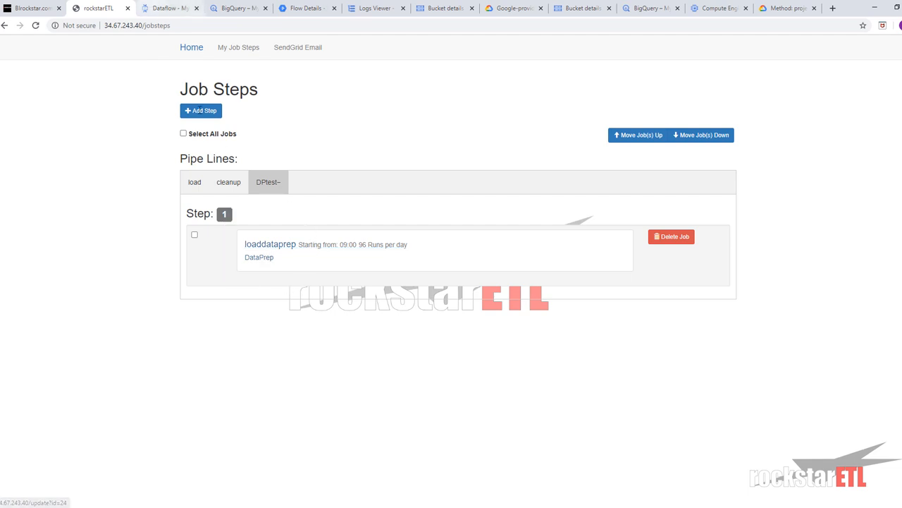
click(168, 8)
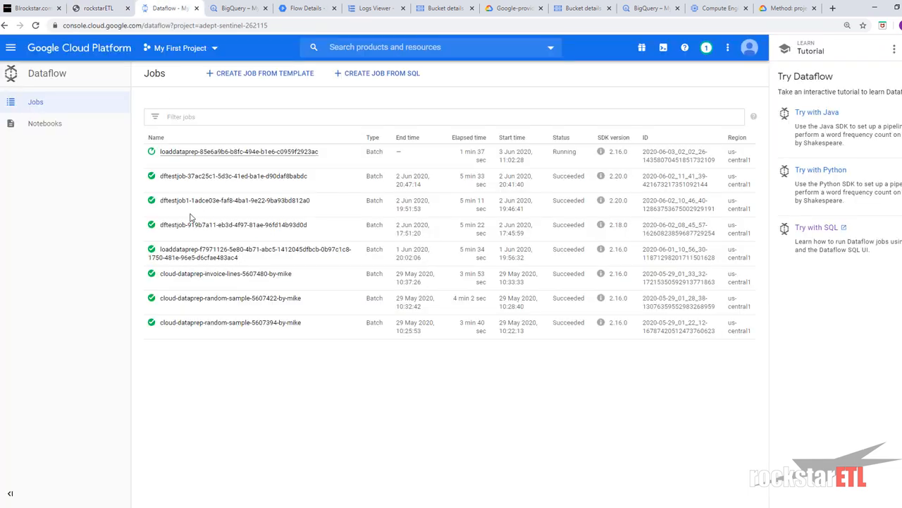
Open the running loaddataprep job and examine its job graph and pipeline options, widening the job info area
click(222, 152)
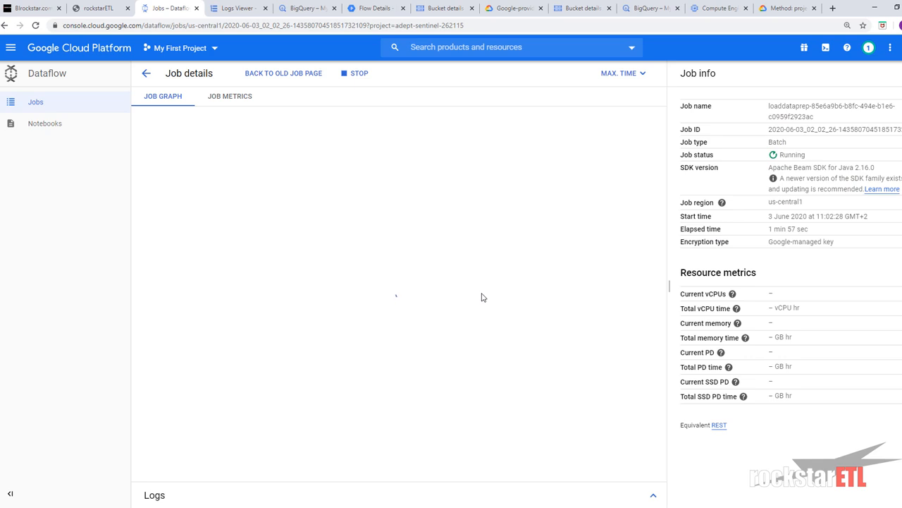
scroll(484, 296, down, 5)
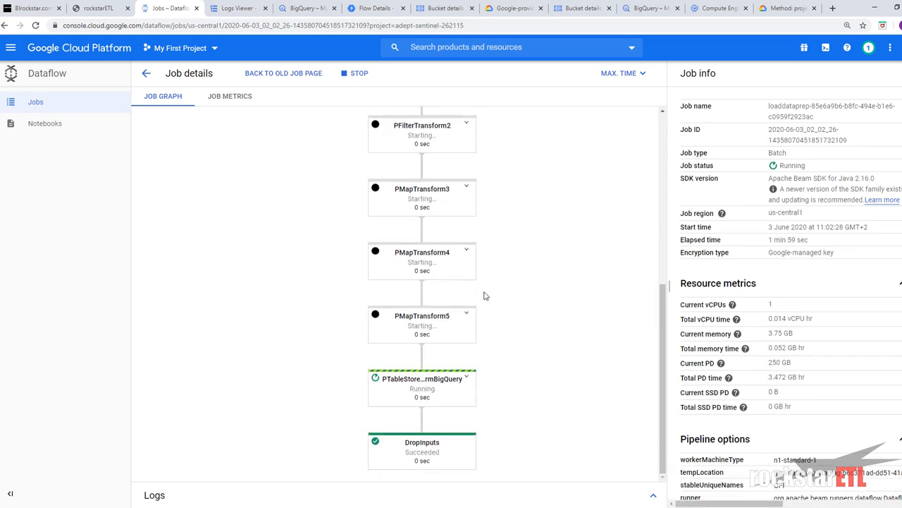
scroll(485, 295, up, 5)
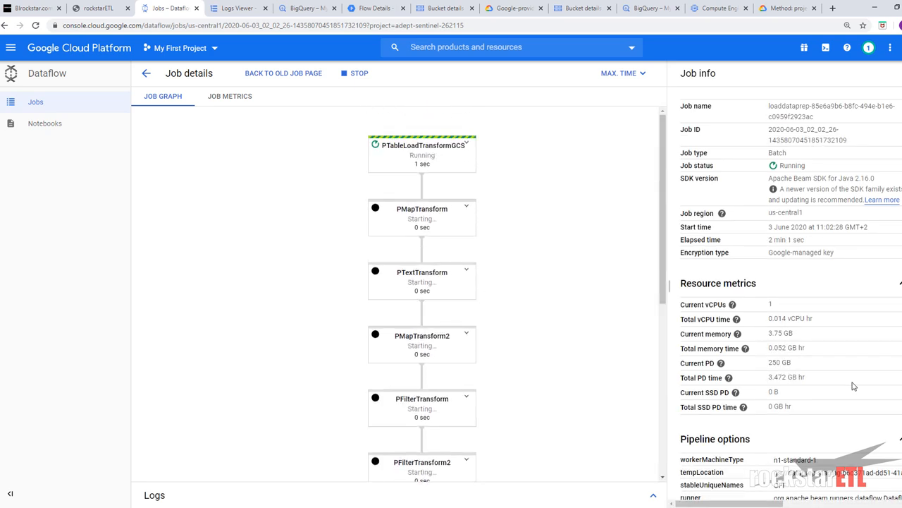
scroll(852, 386, down, 3)
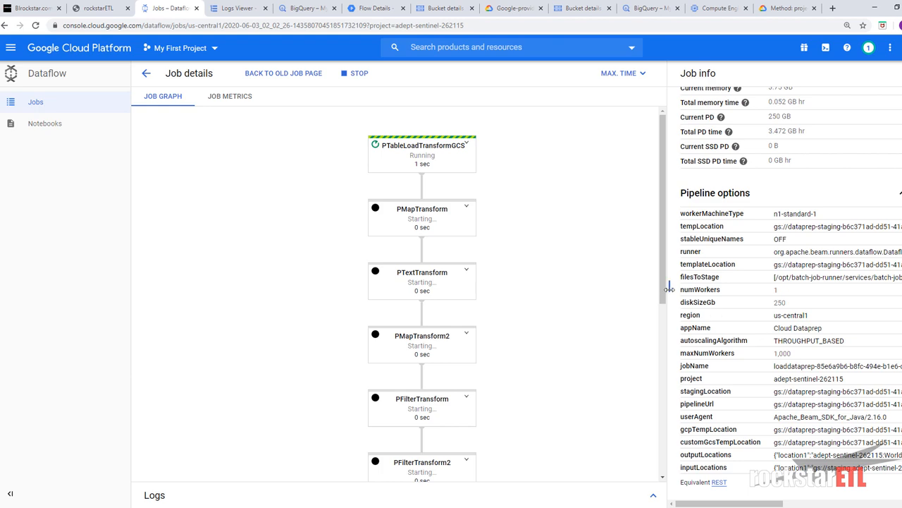
drag(669, 289, 497, 289)
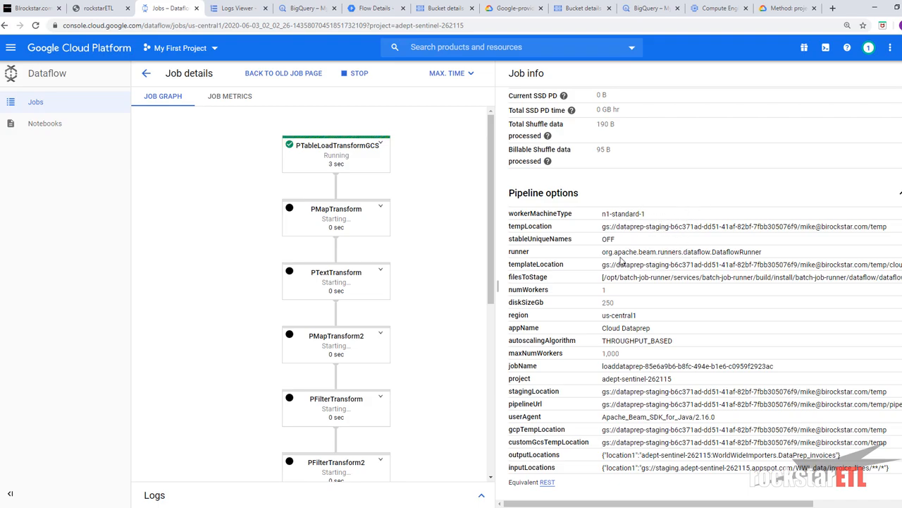
drag(492, 289, 338, 289)
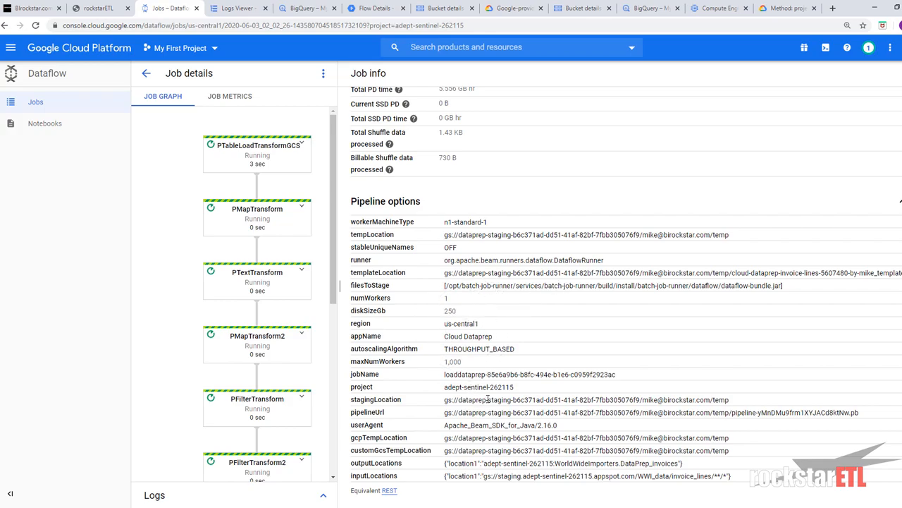
key(ctrl)
key(ctrl)
key(ctrl)
In the Logs Viewer, load the newer tomcat-2-vm logs and examine the entries for the DPtest pipeline run
click(219, 6)
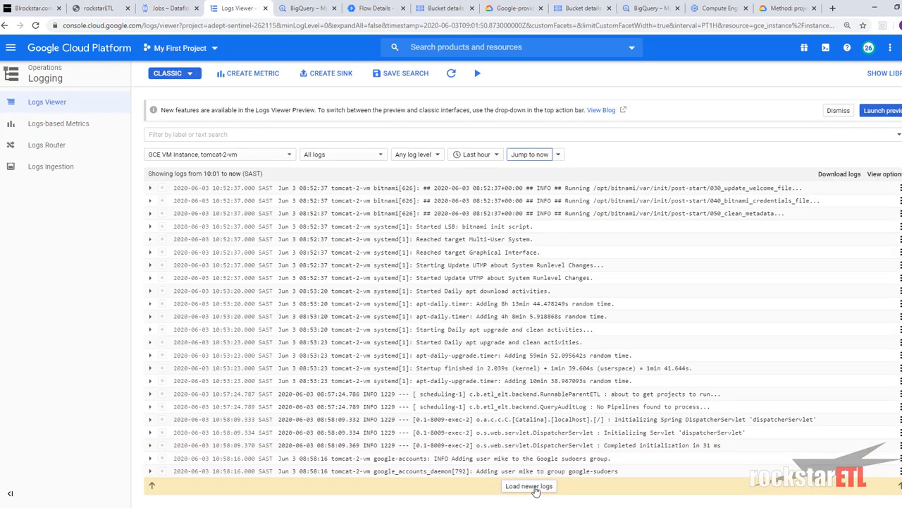
click(541, 486)
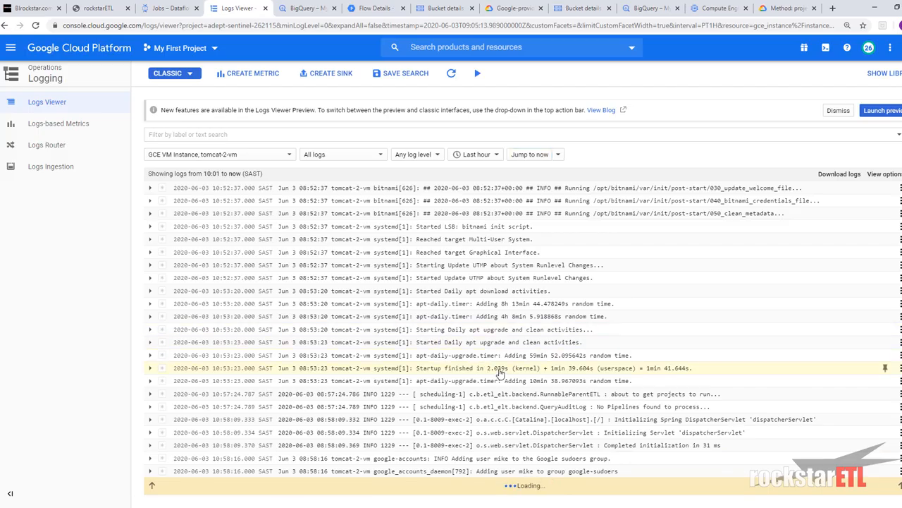
scroll(501, 373, down, 10)
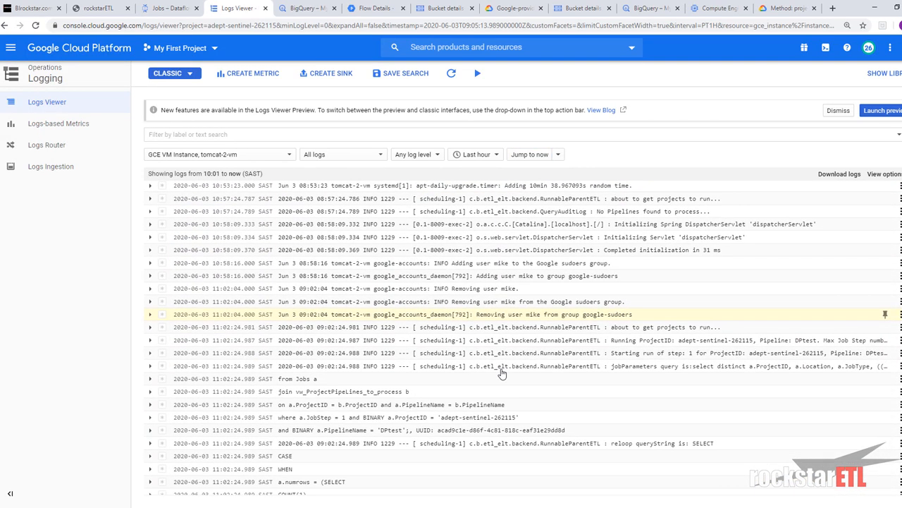
scroll(502, 374, up, 1)
key(ctrl)
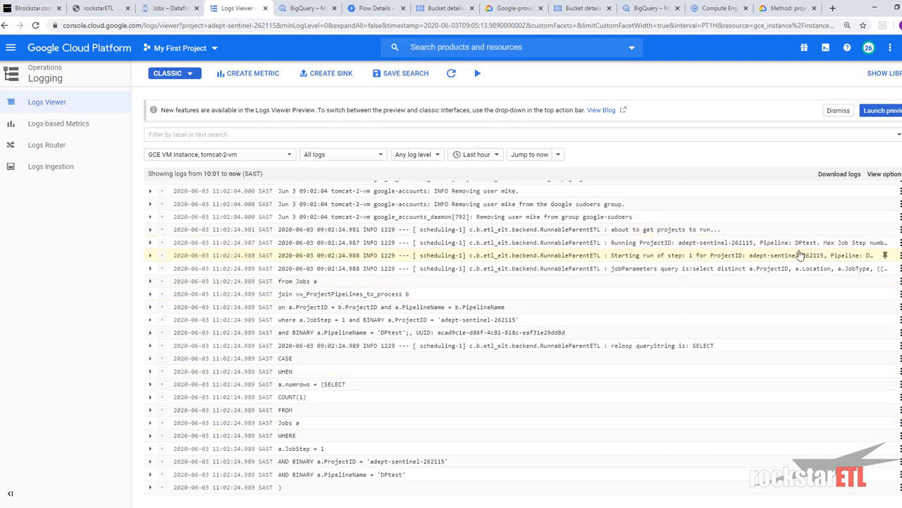
key(ctrl)
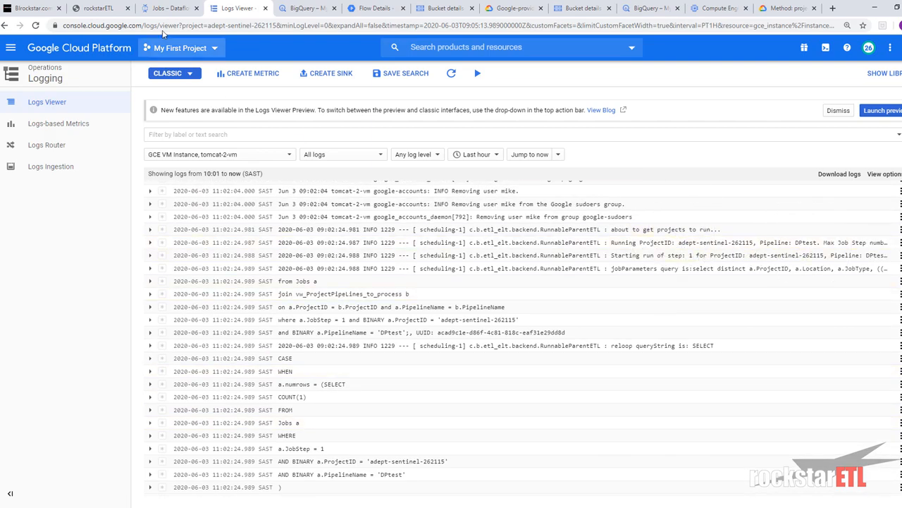
Compare the pipeline and step number in the logs with the DPtest pipeline in rockstarETL
drag(219, 6, 169, 7)
click(114, 10)
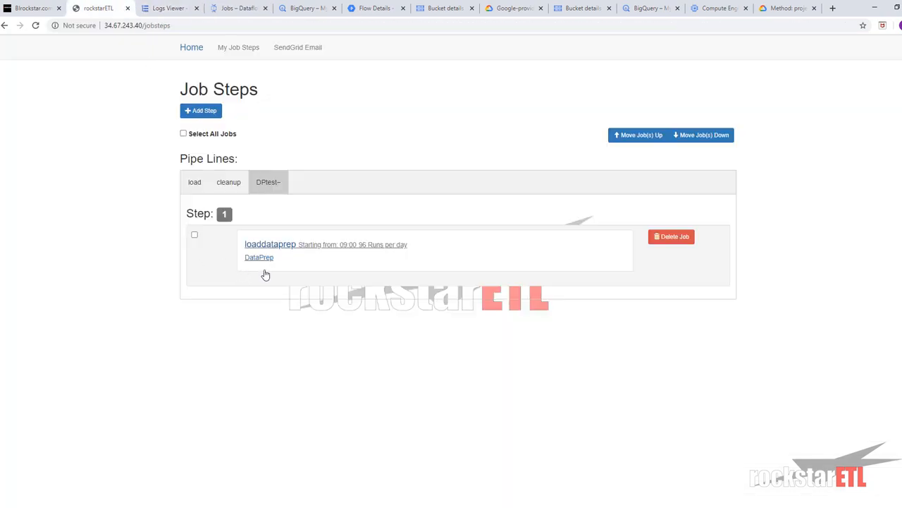
key(ctrl)
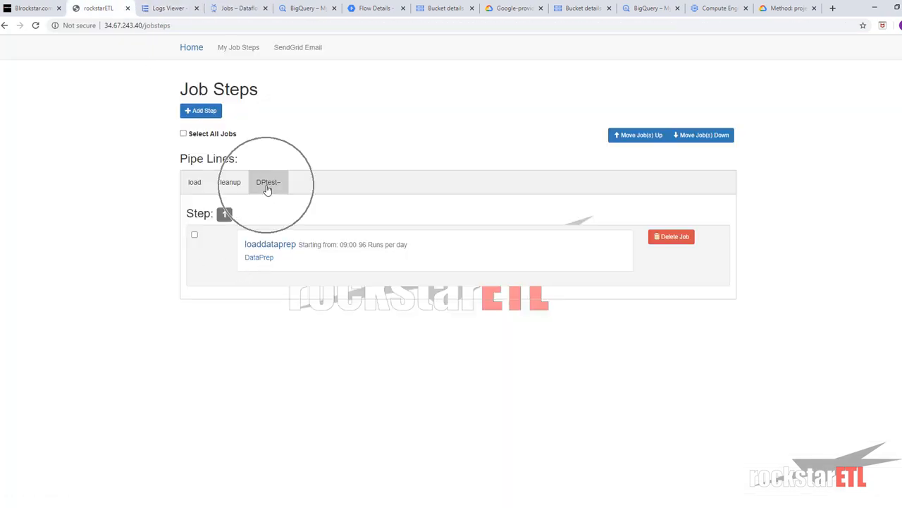
click(170, 8)
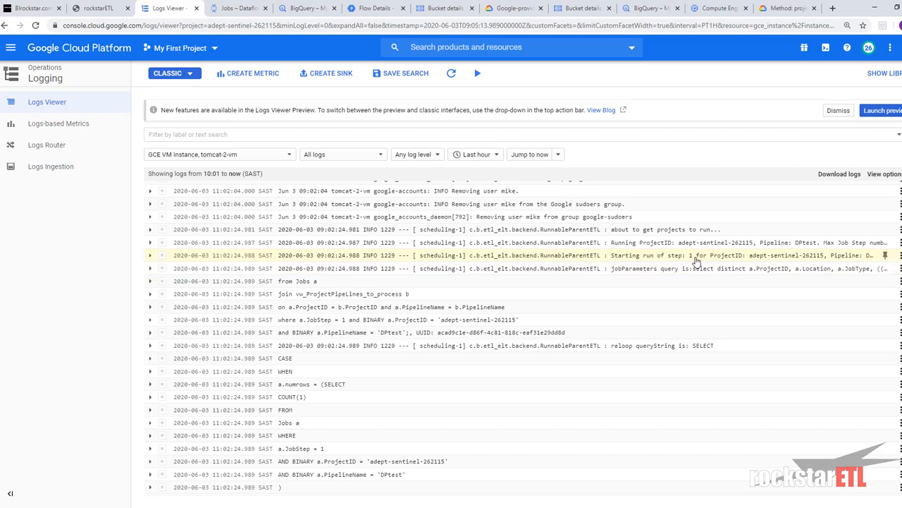
Examine the DataPrepJob log entries, expanding the Dataprep job parameters entry to read it and collapsing it again
scroll(698, 282, down, 10)
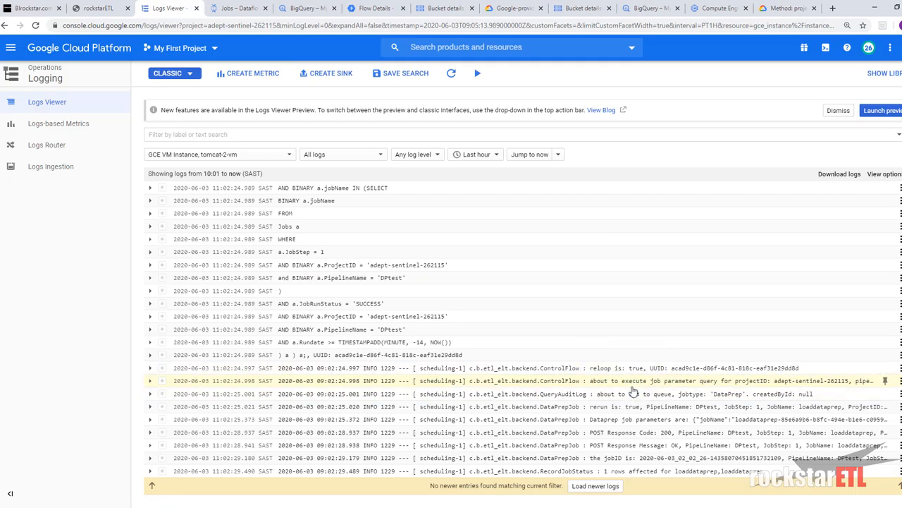
click(730, 399)
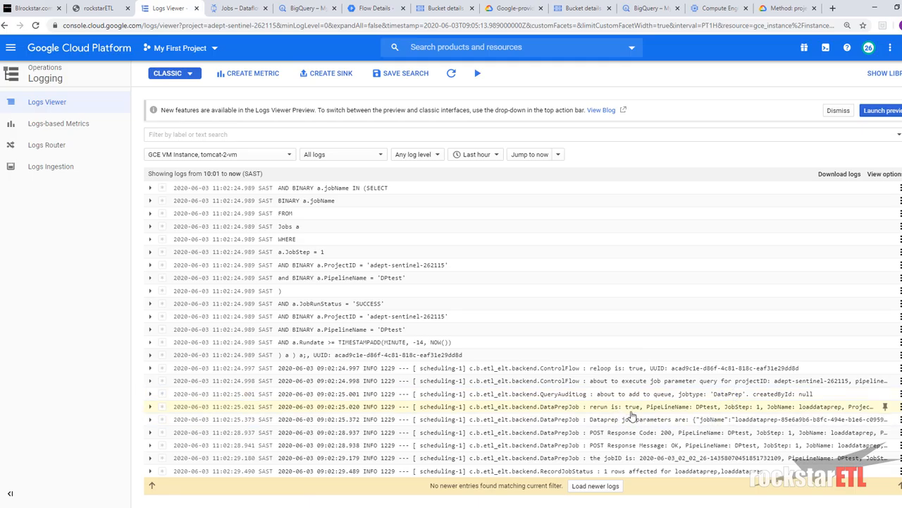
click(639, 411)
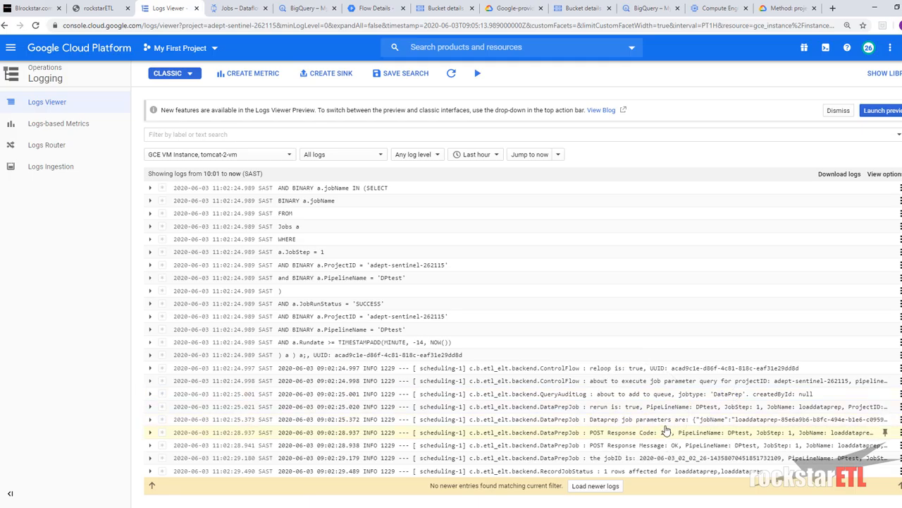
click(666, 421)
scroll(607, 437, down, 1)
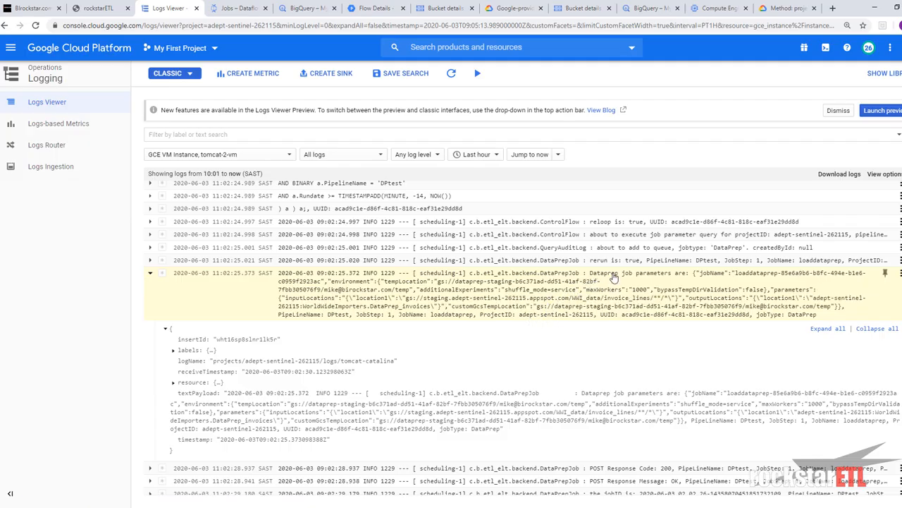
click(614, 279)
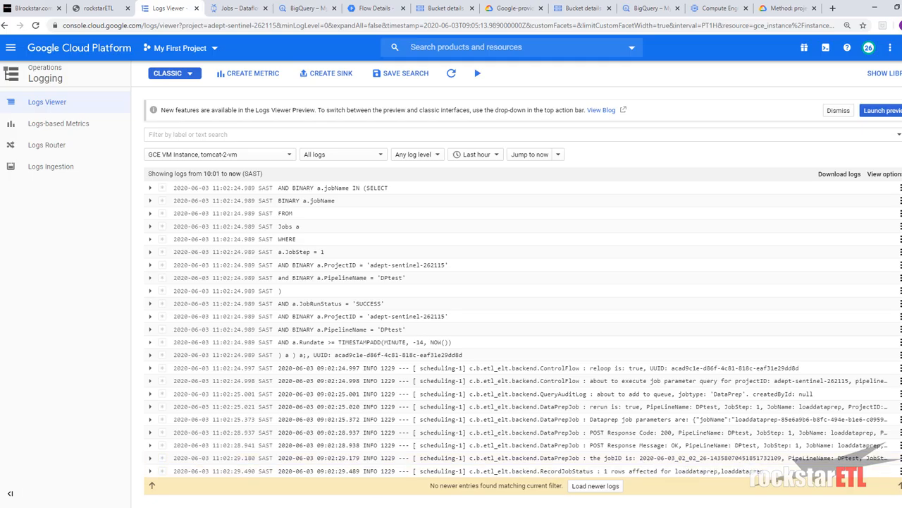
Capture the part of the log entry showing the Dataprep jobID with Snipping Tool, moving its window clear of the entry
key(super)
text(snip)
key(Return)
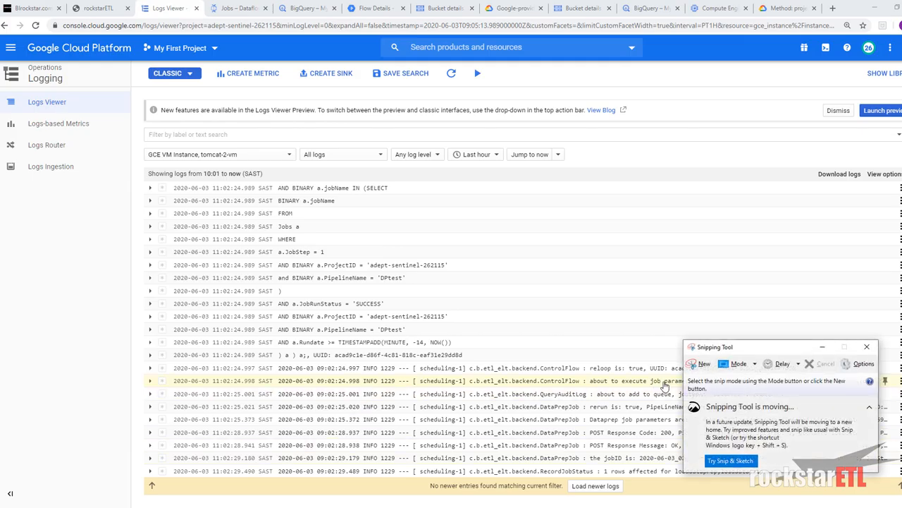
click(696, 364)
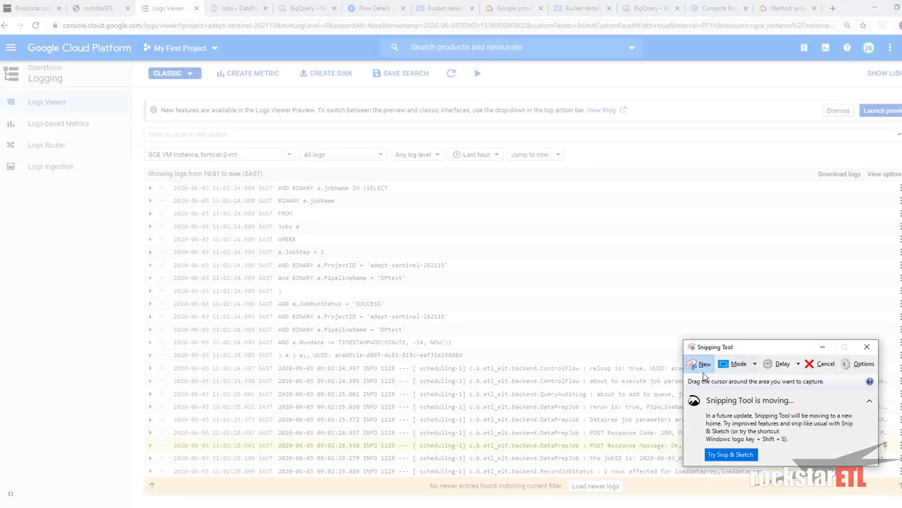
drag(727, 352, 630, 262)
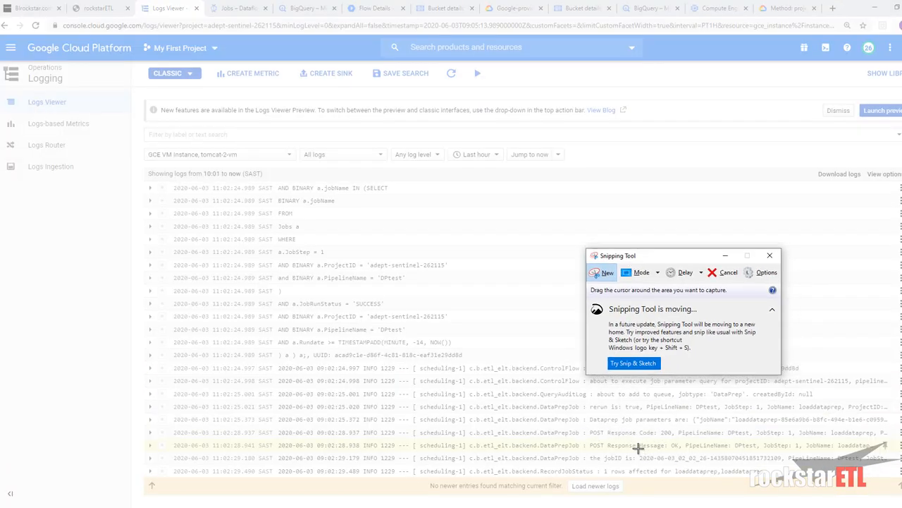
drag(588, 454, 789, 464)
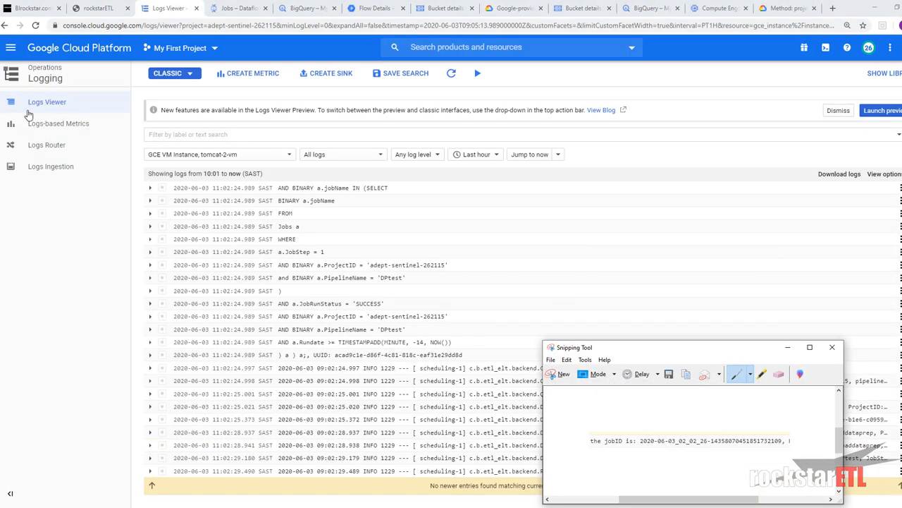
Compare the captured jobID with the Job ID of the loaddataprep job in Dataflow, and minimize the snip
click(243, 8)
scroll(541, 307, up, 4)
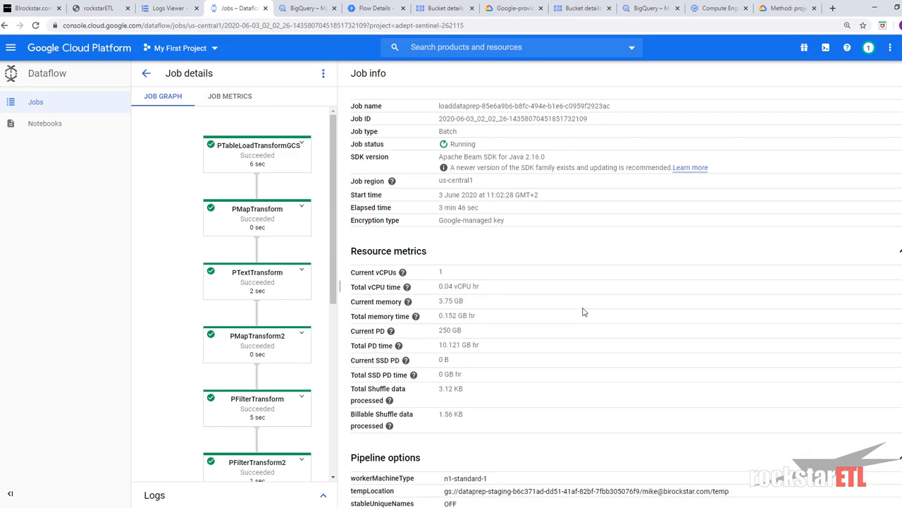
key(alt+Tab)
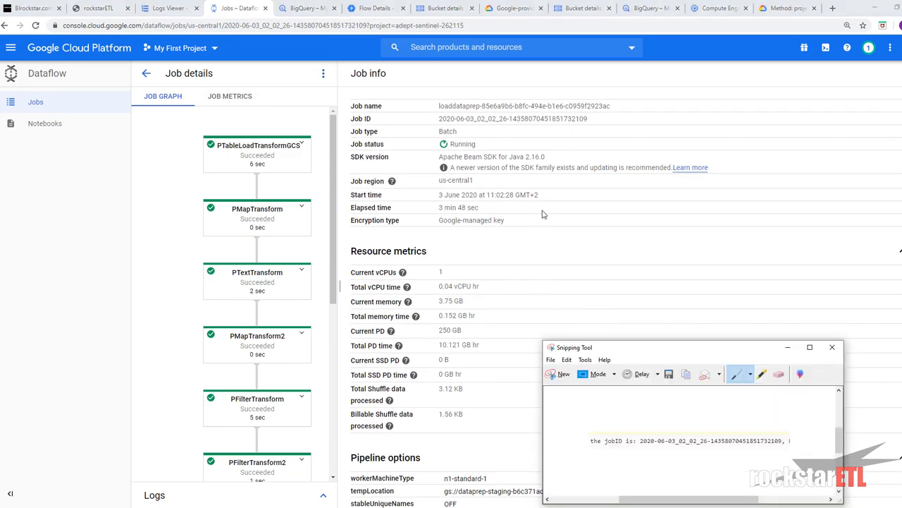
drag(661, 344, 471, 138)
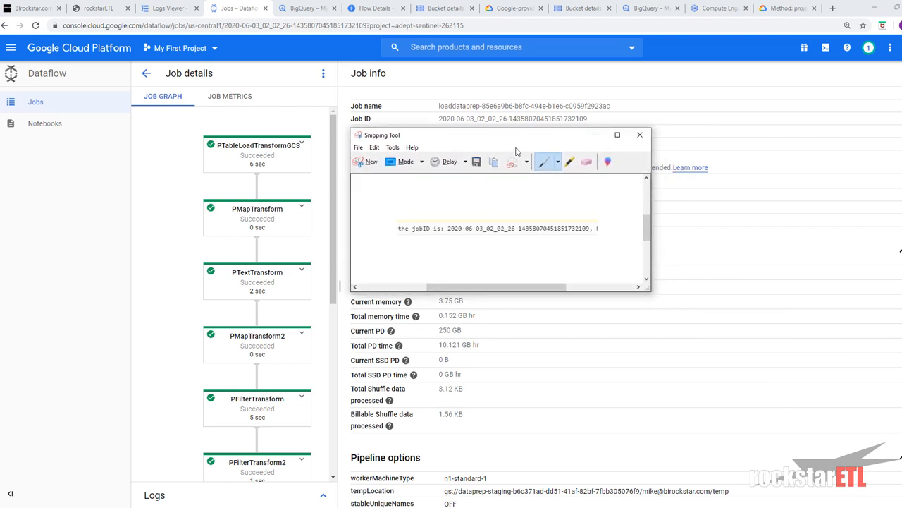
click(595, 135)
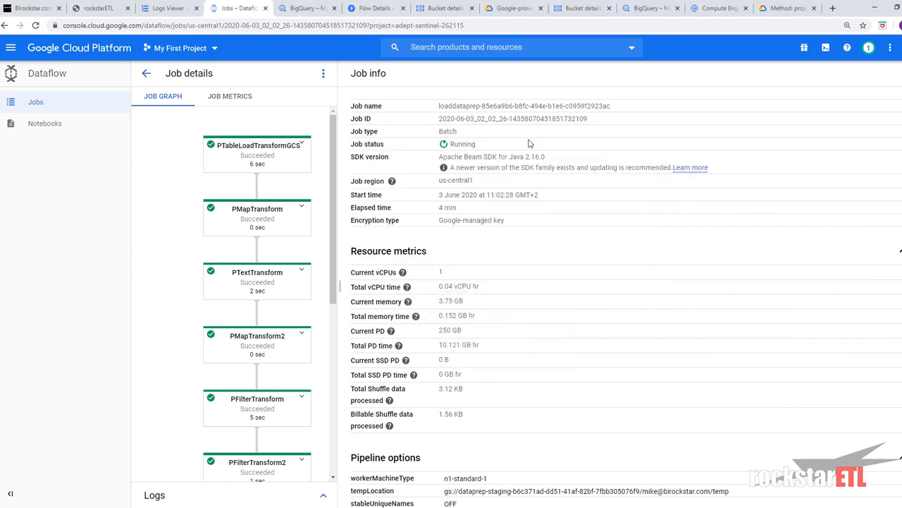
Review the loaddataprep job graph from start to end and check it against the POST response entries in the Logs Viewer
scroll(244, 268, down, 2)
scroll(244, 268, down, 3)
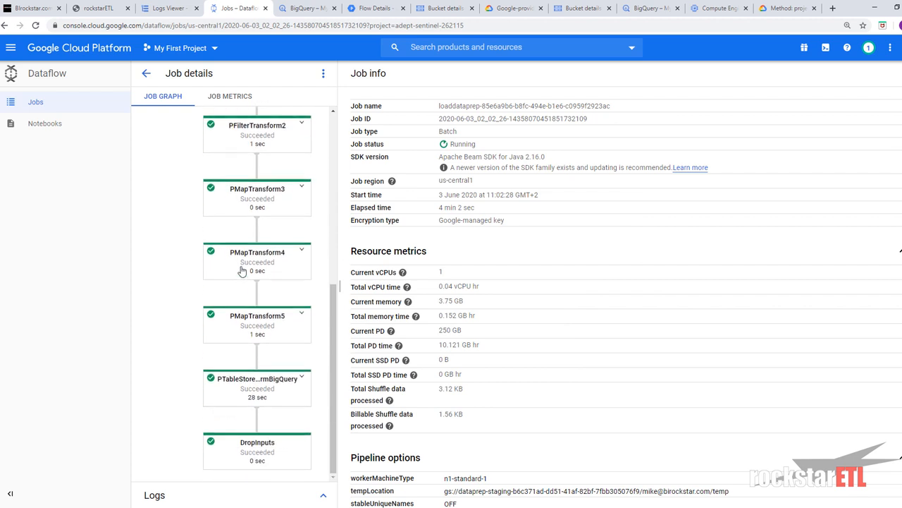
scroll(241, 270, up, 5)
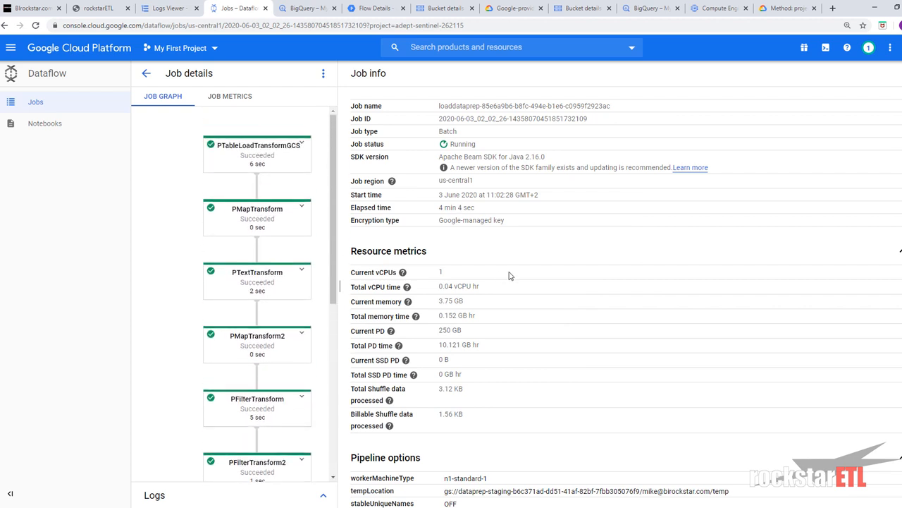
click(169, 8)
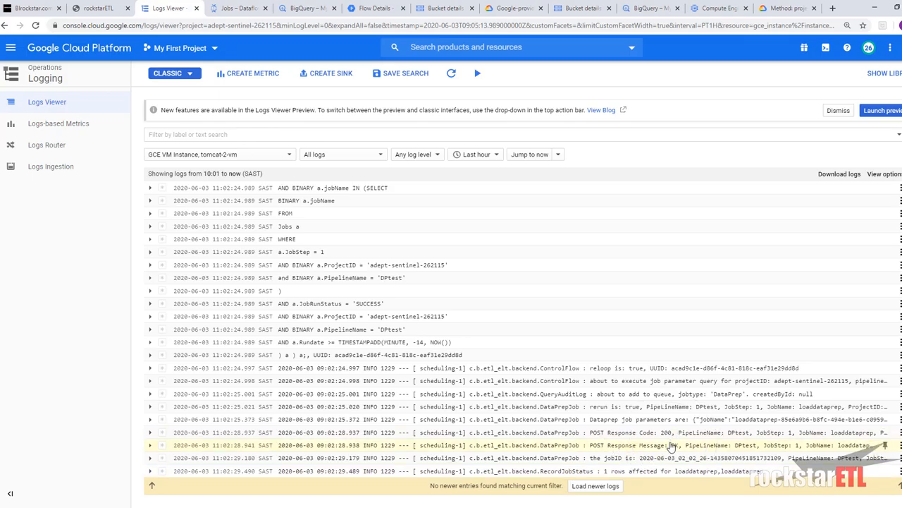
click(237, 7)
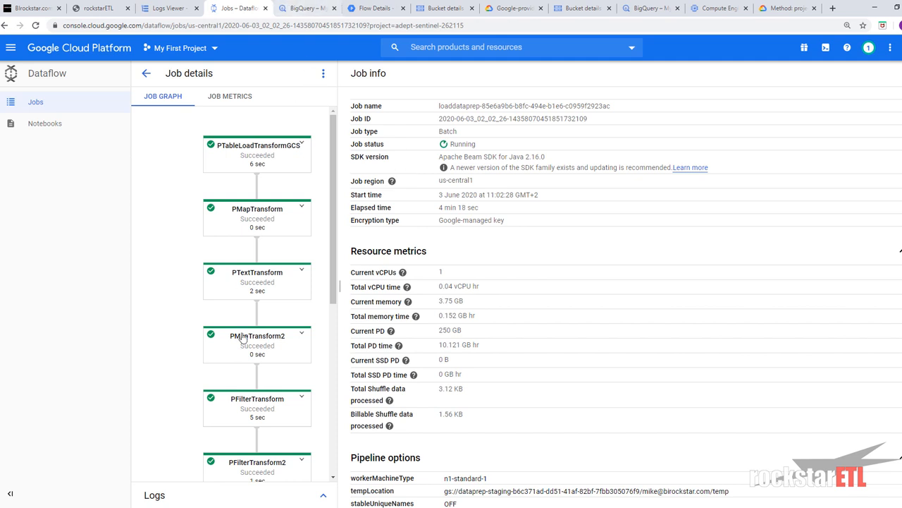
scroll(246, 349, down, 5)
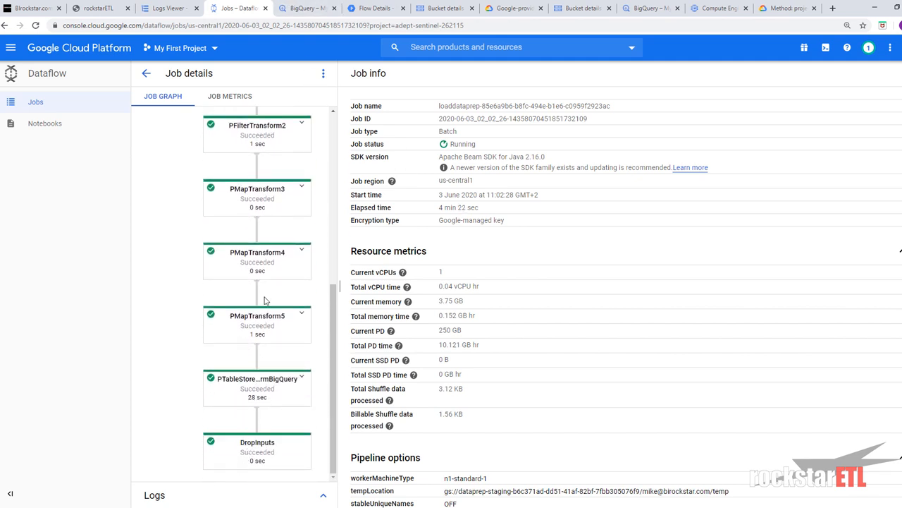
Switch to BigQuery, reload it and expand the WorldWideImporters dataset of project adept-sentinel-262115
click(313, 7)
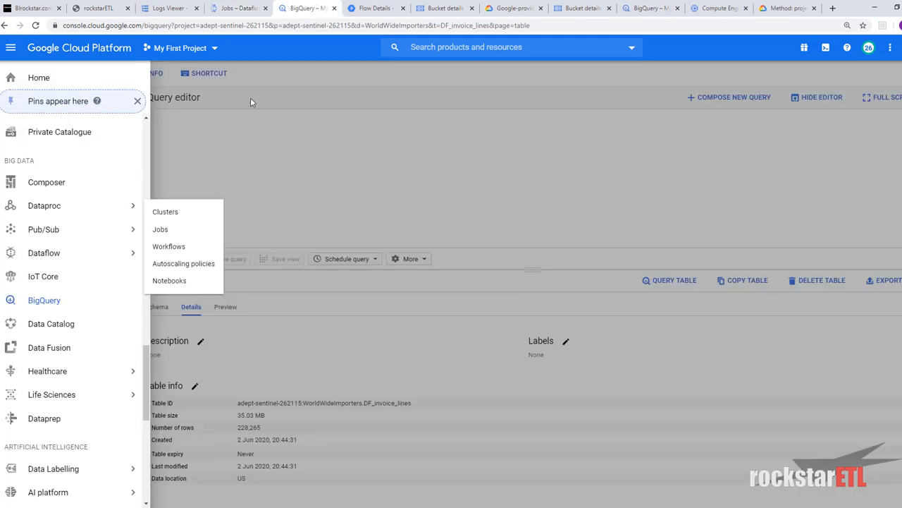
click(10, 49)
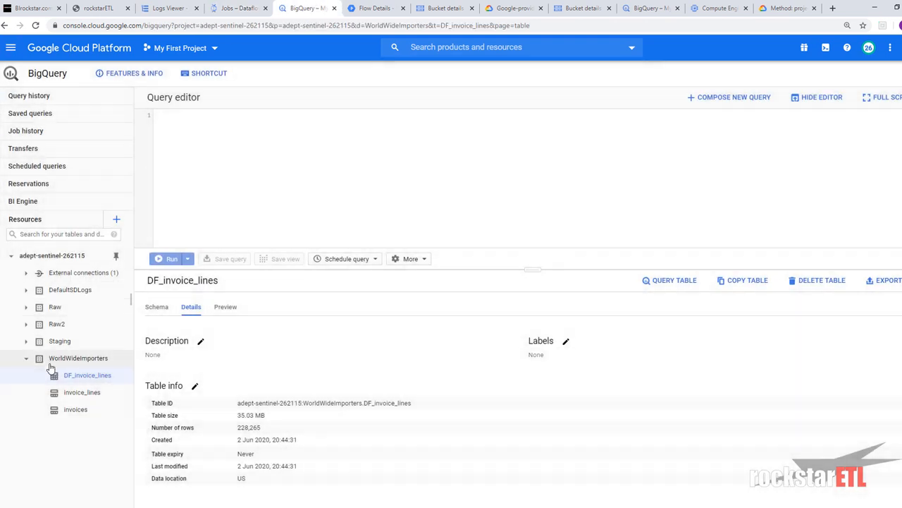
key(F5)
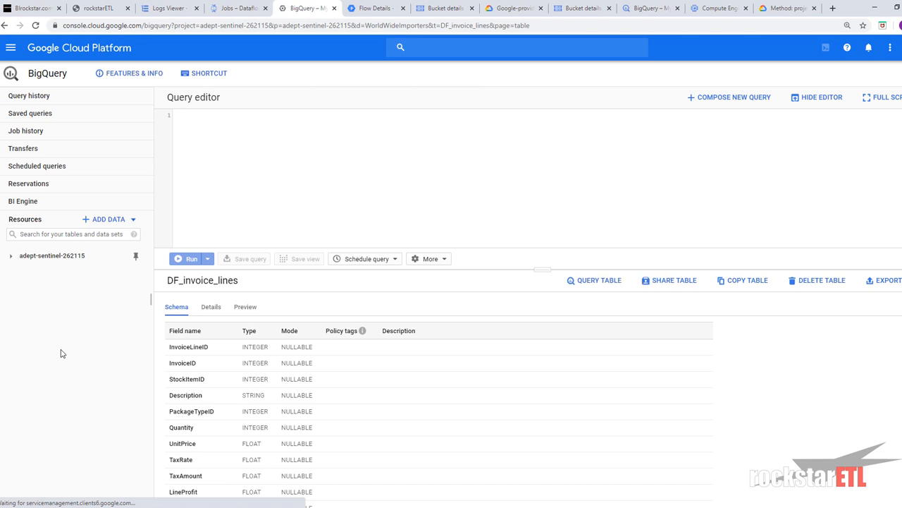
click(10, 255)
click(26, 358)
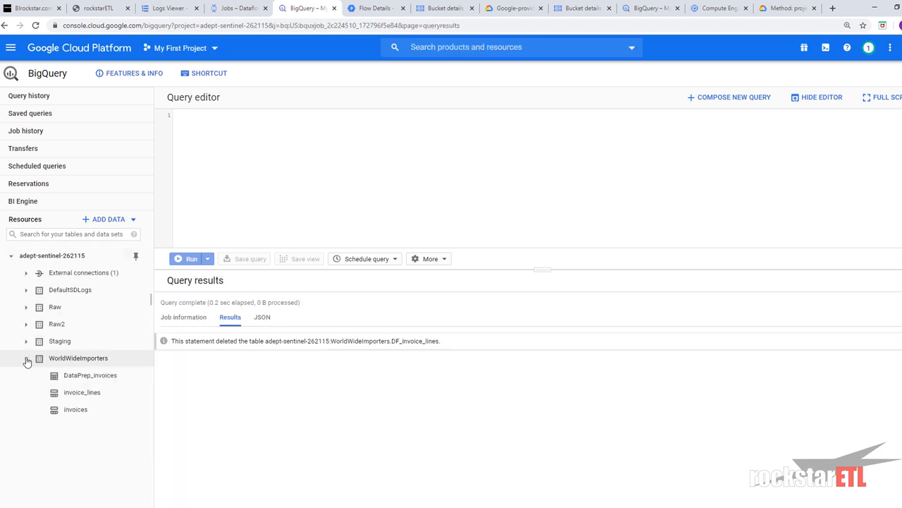
Open the DataPrep_invoices table, enlarge its results area and examine the schema, details and preview rows
click(90, 376)
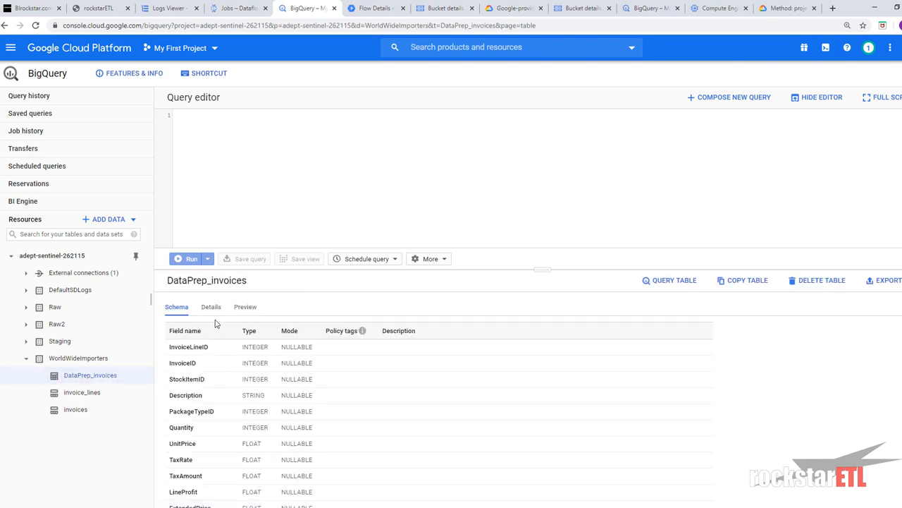
drag(539, 268, 502, 186)
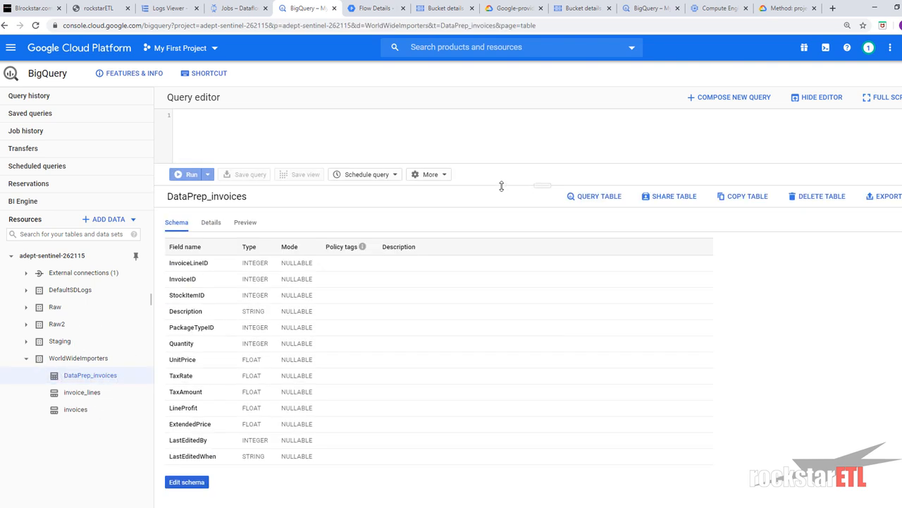
click(211, 223)
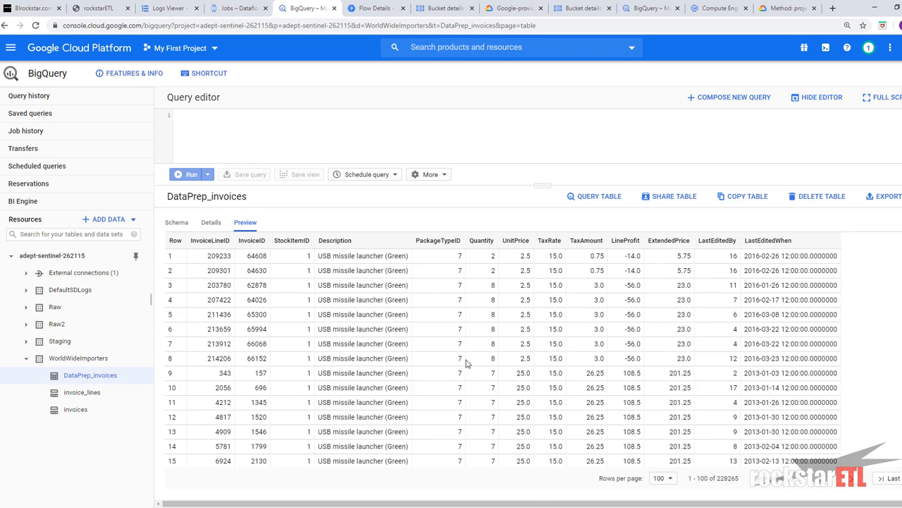
scroll(466, 362, down, 5)
scroll(469, 362, up, 5)
scroll(472, 362, down, 15)
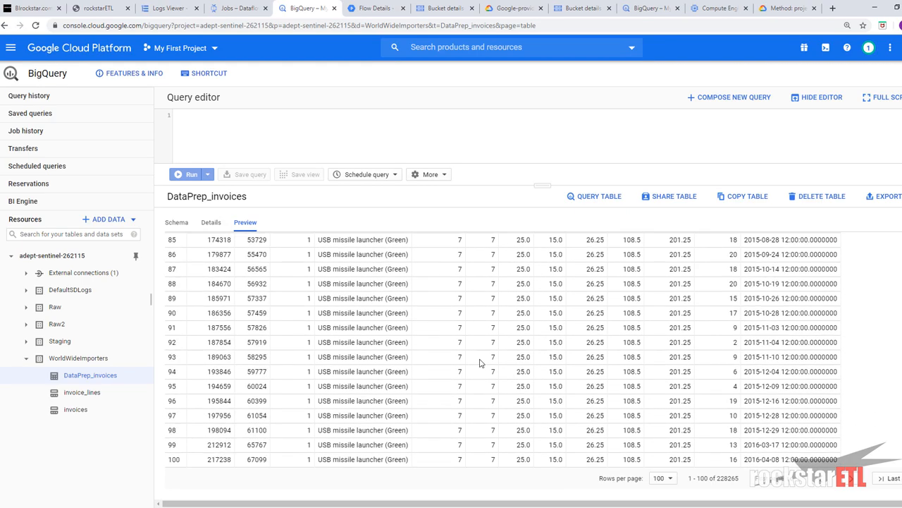
scroll(481, 361, up, 15)
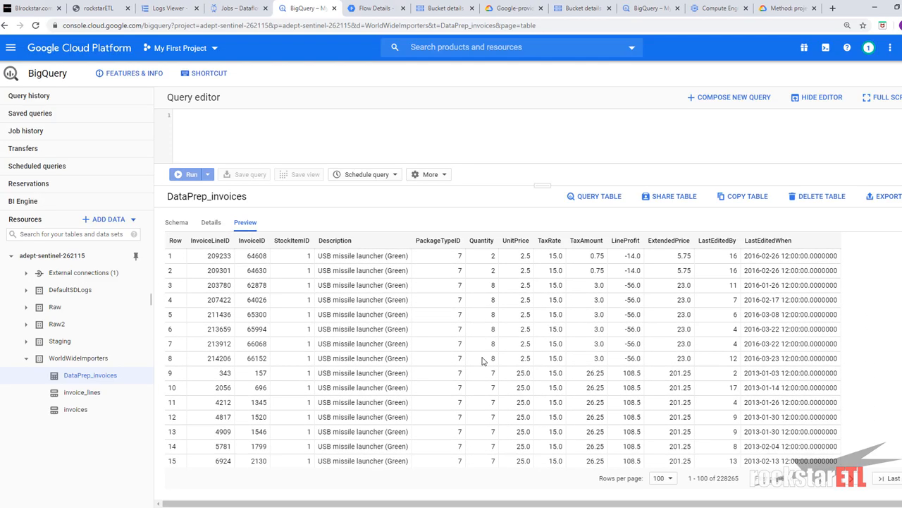
Return to the Dataflow job and check its status and job graph at 125% page zoom
click(230, 10)
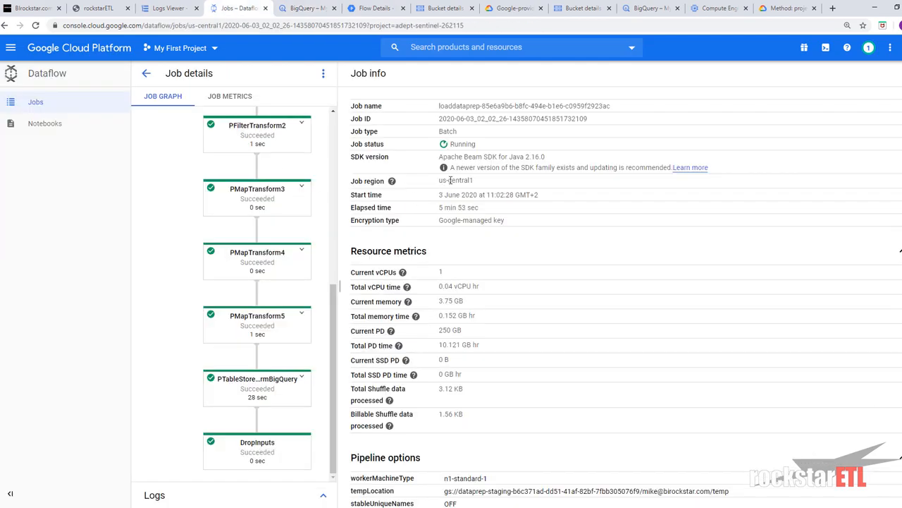
scroll(248, 168, up, 3)
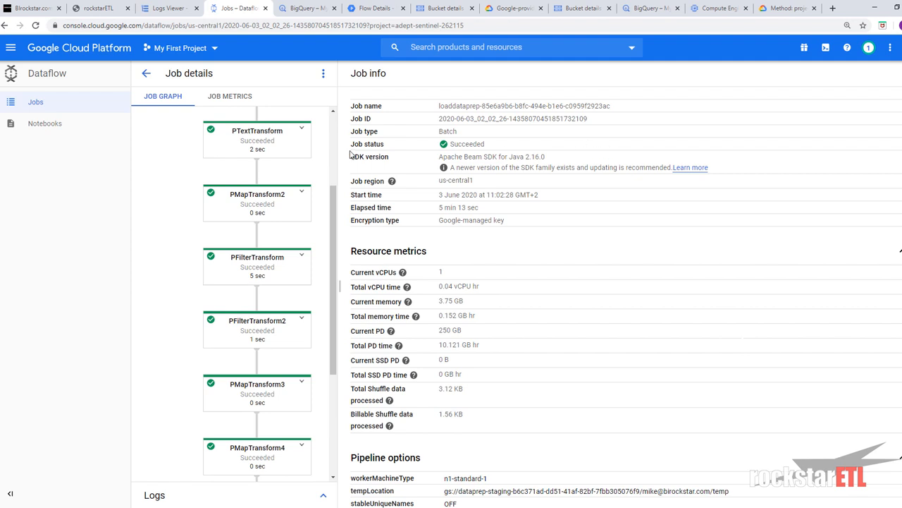
scroll(270, 176, up, 2)
key(ctrl+plus)
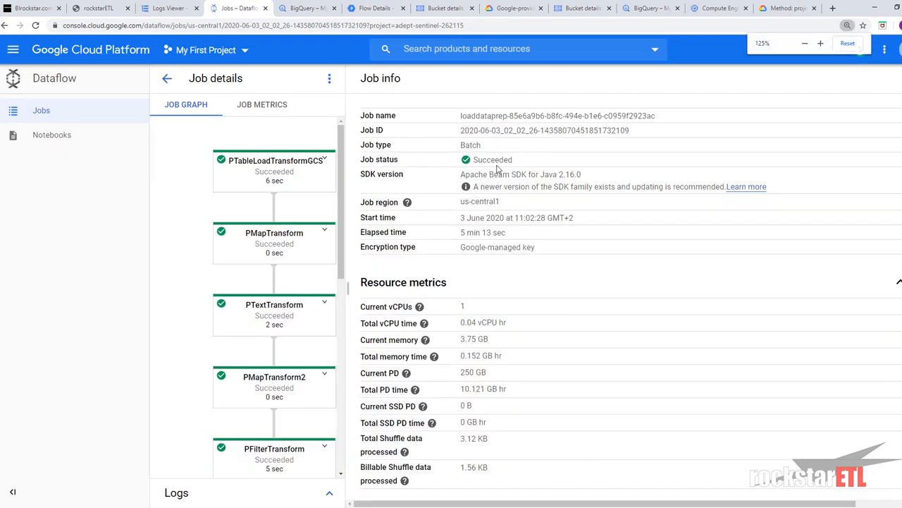
In rockstarETL, set the loaddataprep job step's number of runs per day to 0 and save the step
key(ctrl+2)
click(281, 243)
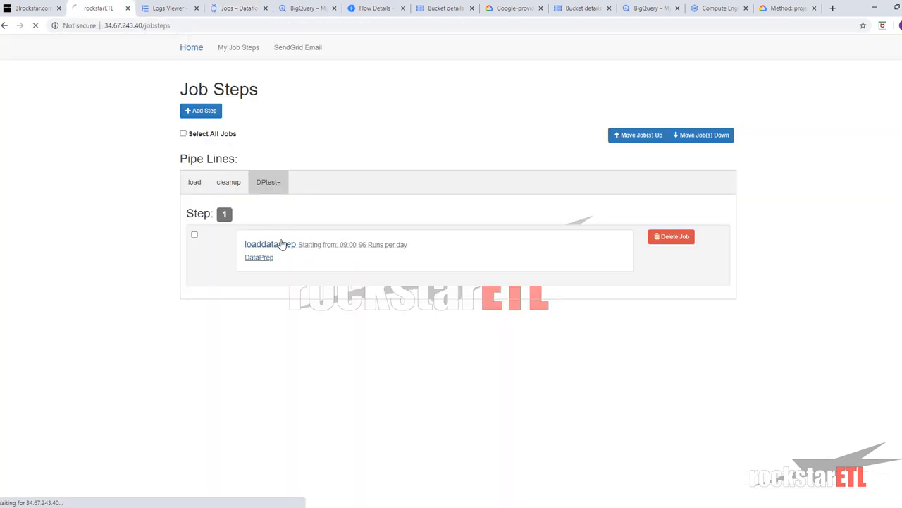
double_click(447, 138)
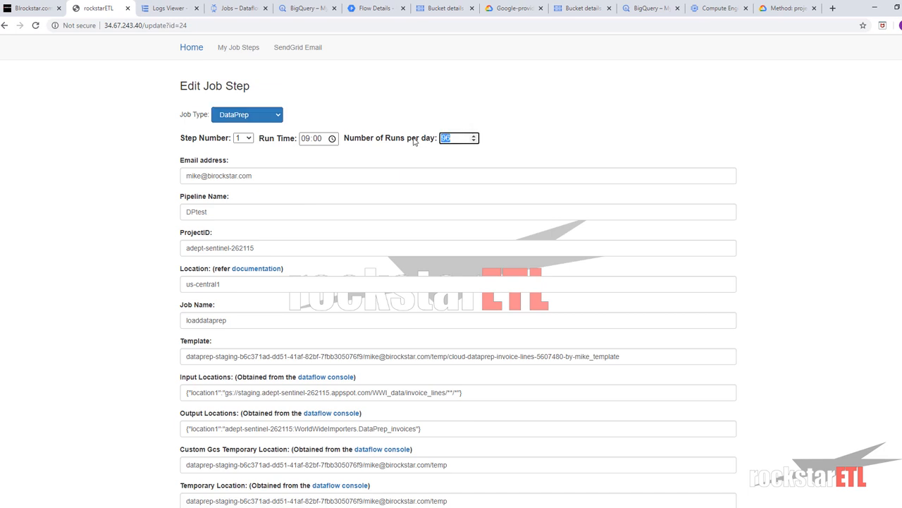
text(0)
scroll(431, 174, down, 3)
click(193, 359)
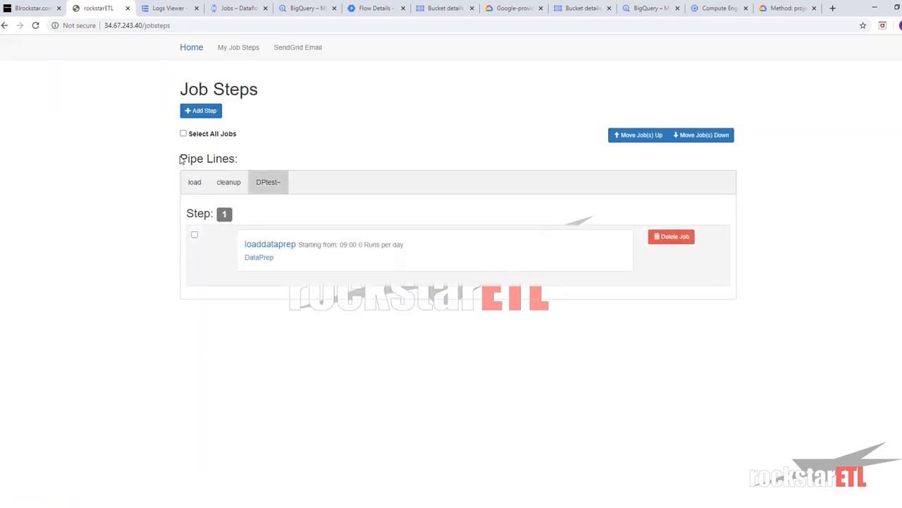
Load newer entries in the Logs Viewer, and open the loaddataprep status notification in Mail to read its job details
click(168, 8)
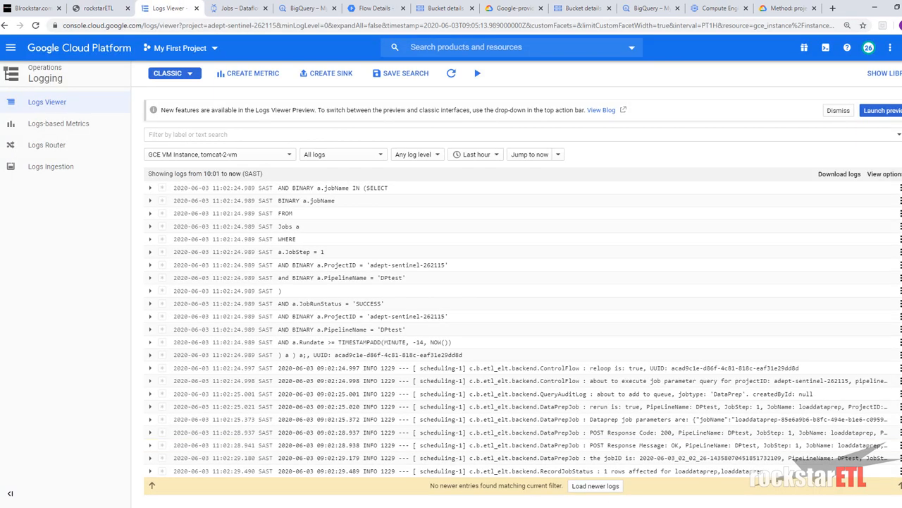
click(596, 490)
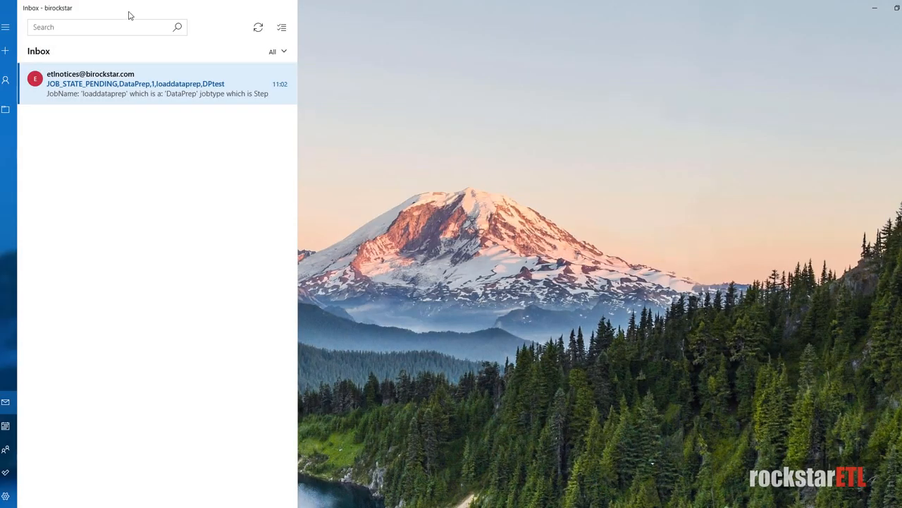
click(121, 100)
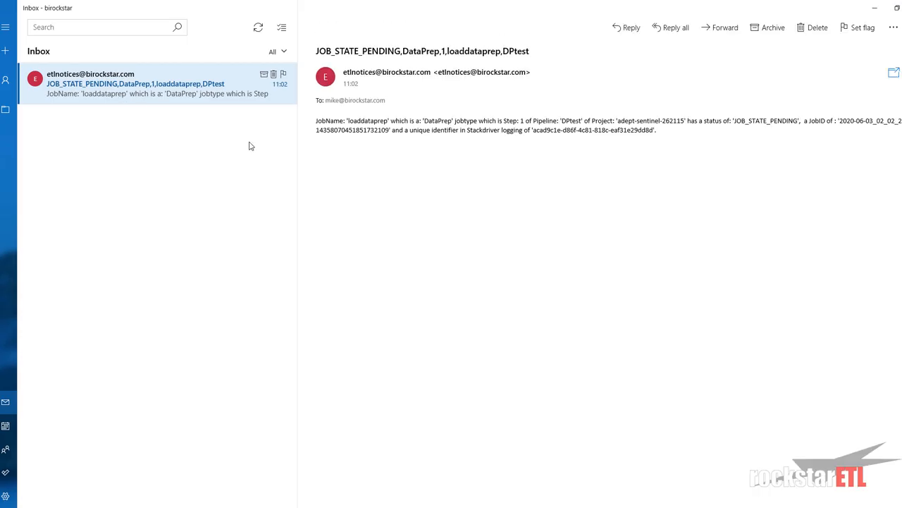
click(365, 121)
click(437, 124)
click(569, 121)
Compare the snipped jobID with the JobID in the notification, put the snip away and select the message's Stackdriver logging identifier
key(alt+Tab)
drag(564, 138, 743, 163)
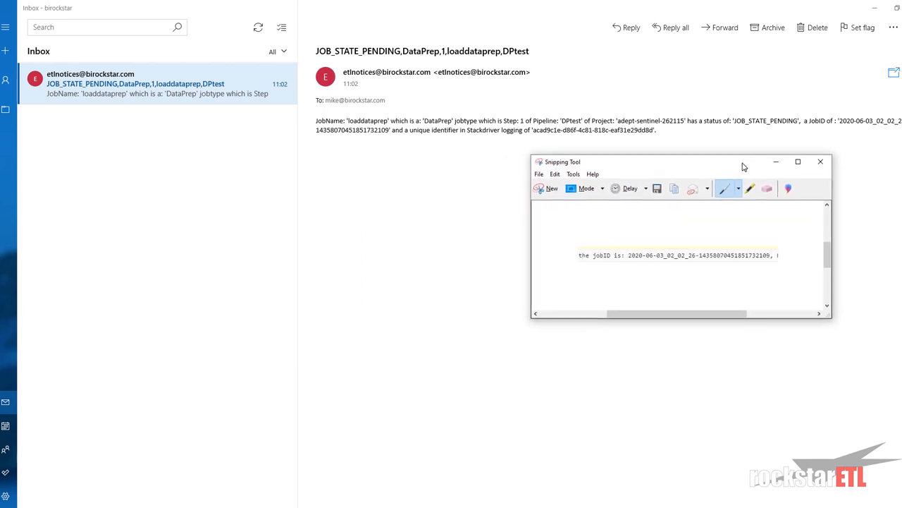
drag(688, 170, 361, 163)
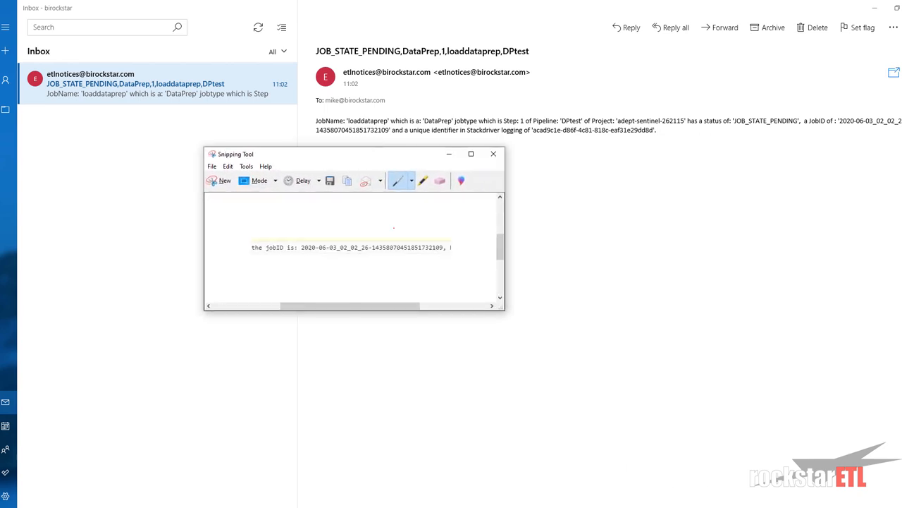
click(372, 137)
click(447, 155)
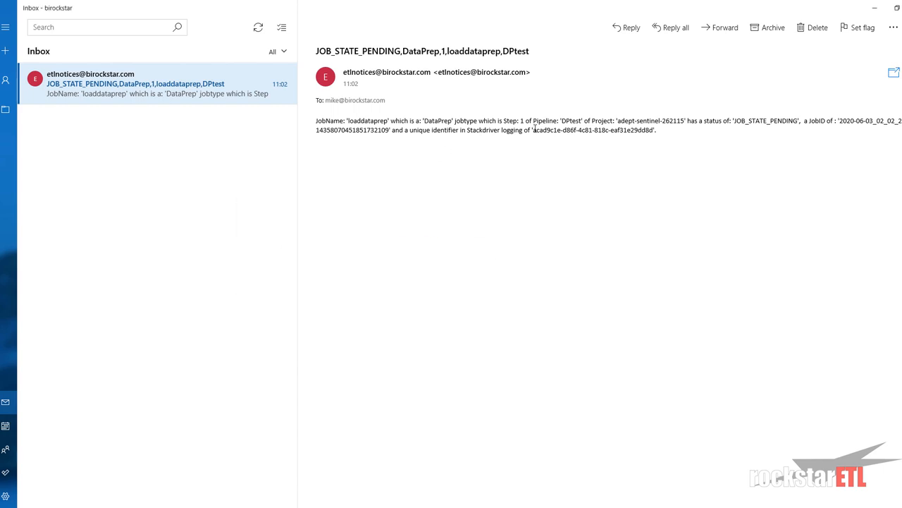
drag(534, 132, 640, 130)
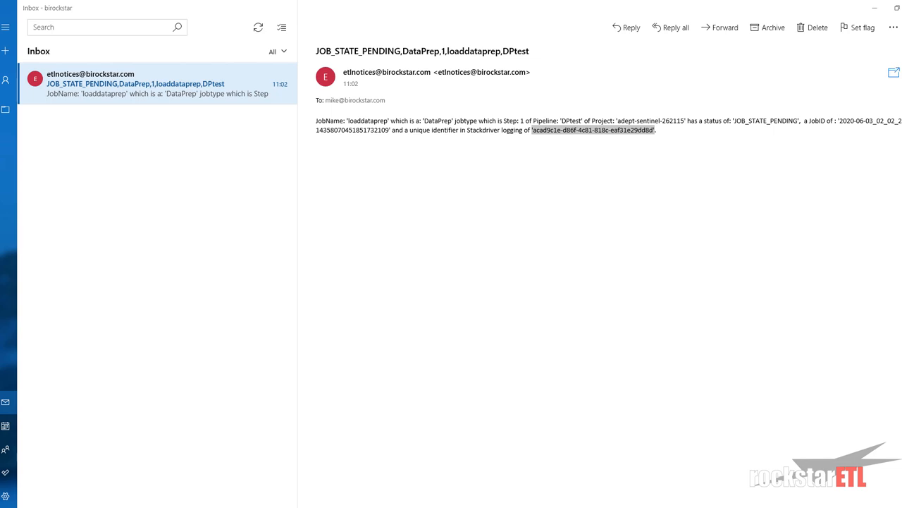
Capture a snip of the Stackdriver logging identifier in the loaddataprep notification message
key(alt+Tab)
click(219, 184)
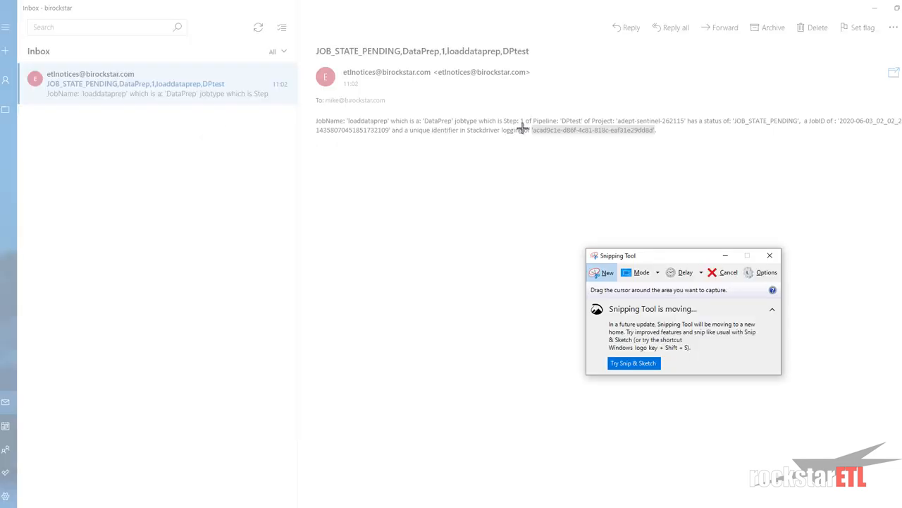
drag(525, 120, 657, 141)
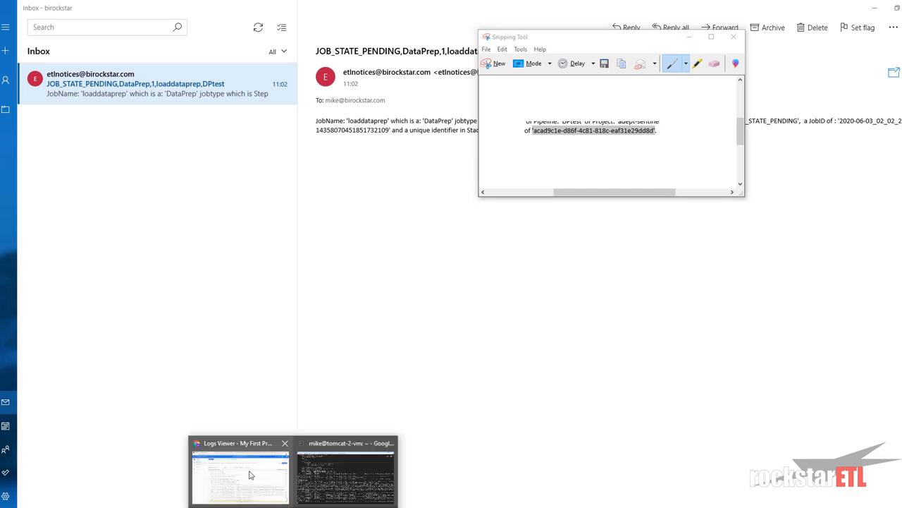
Switch to the Logs Viewer, expand the jobID entry, compare its UUID with the snipped identifier and put the snip away
click(249, 465)
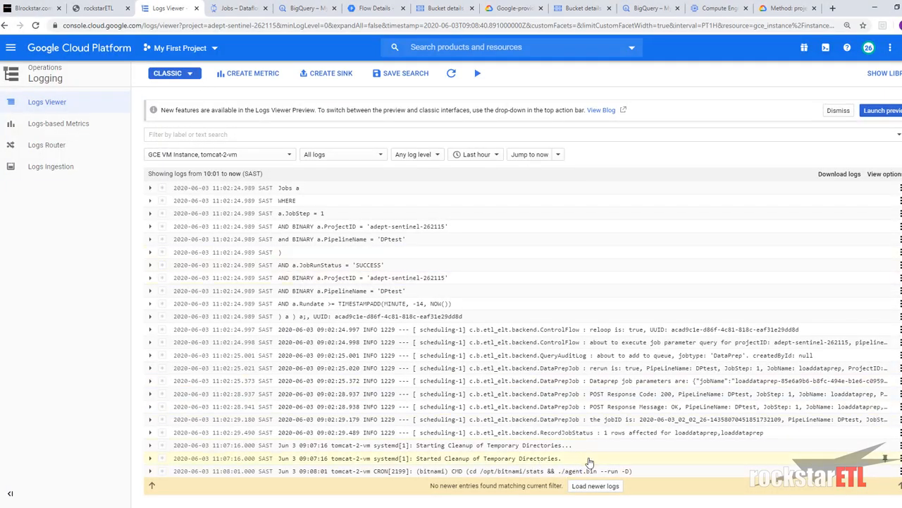
click(665, 422)
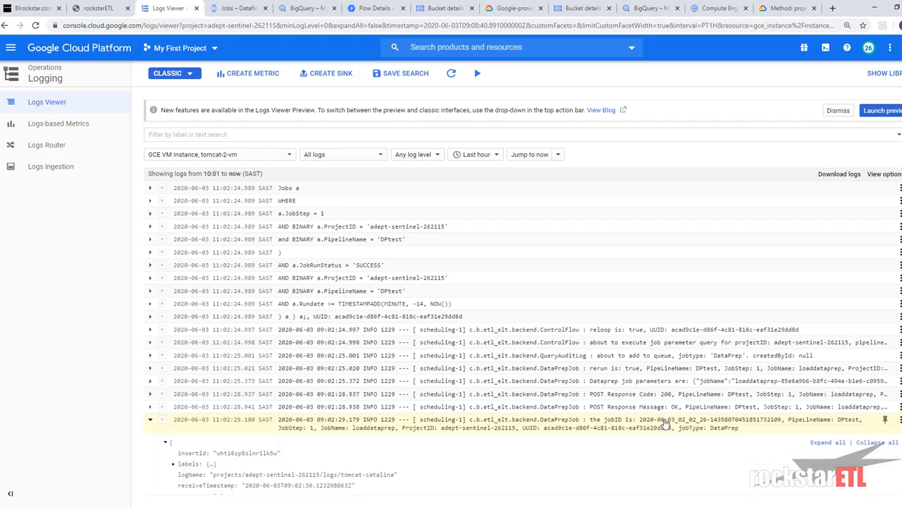
click(299, 506)
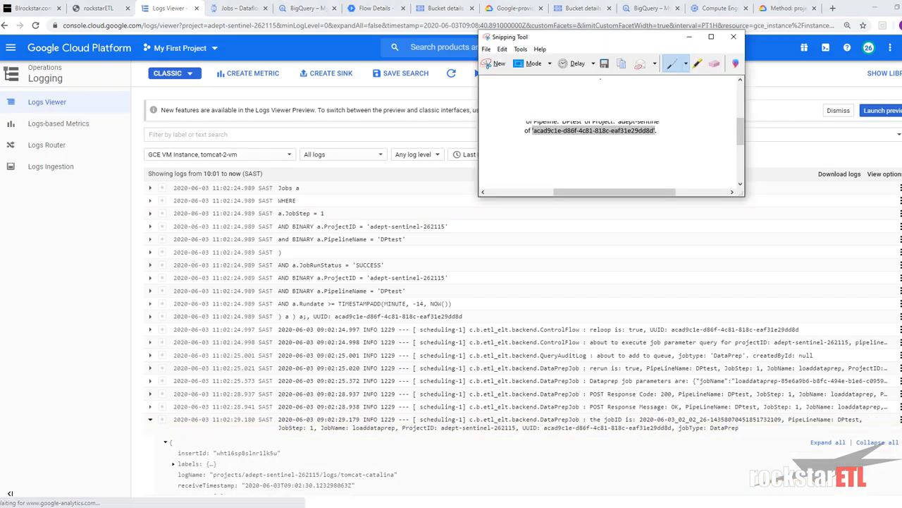
drag(607, 38, 618, 260)
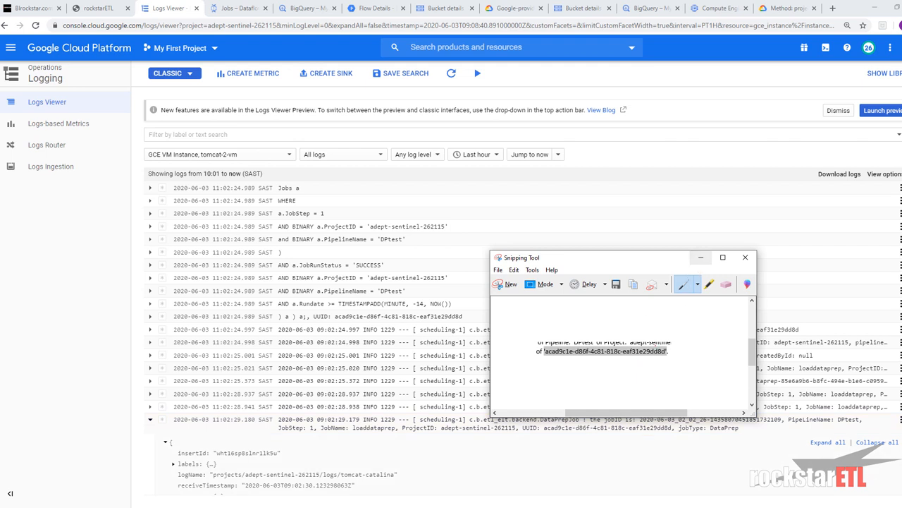
click(701, 259)
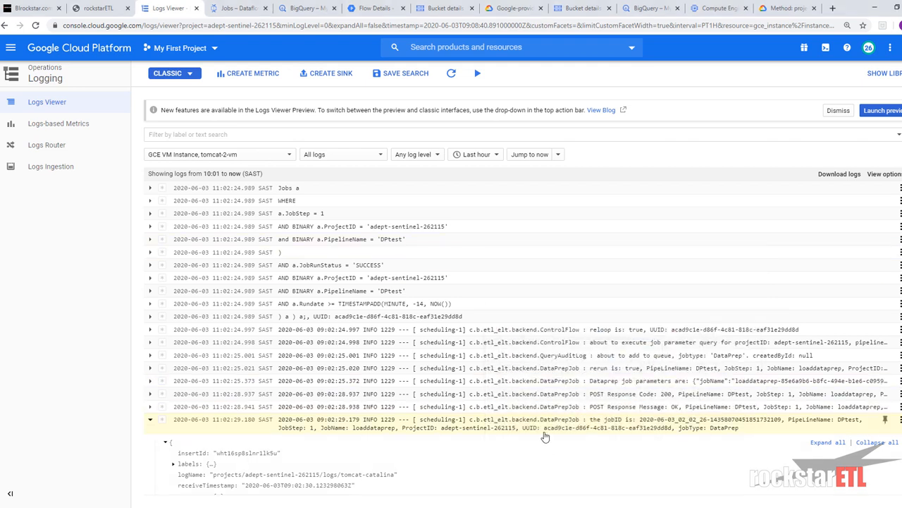
Filter the tomcat-2-vm logs by the UUID copied from the expanded jobID entry
drag(543, 433, 667, 432)
key(ctrl+c)
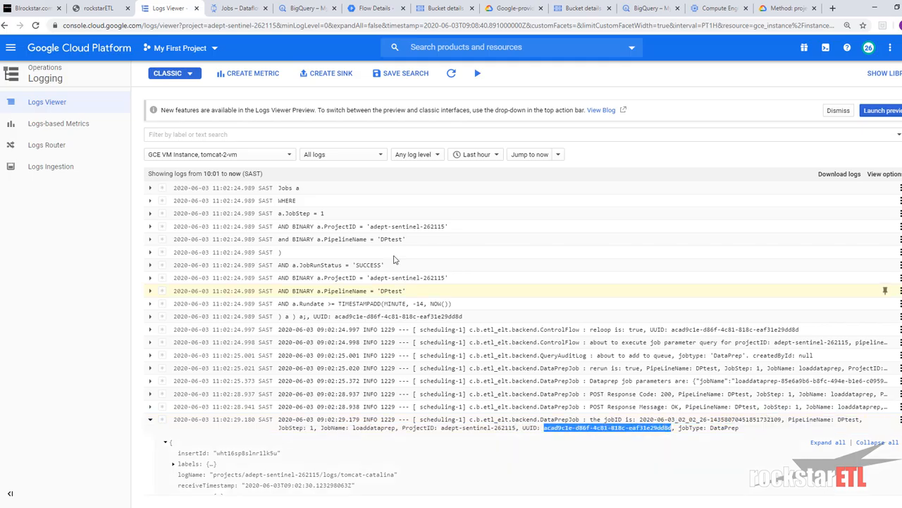
click(183, 133)
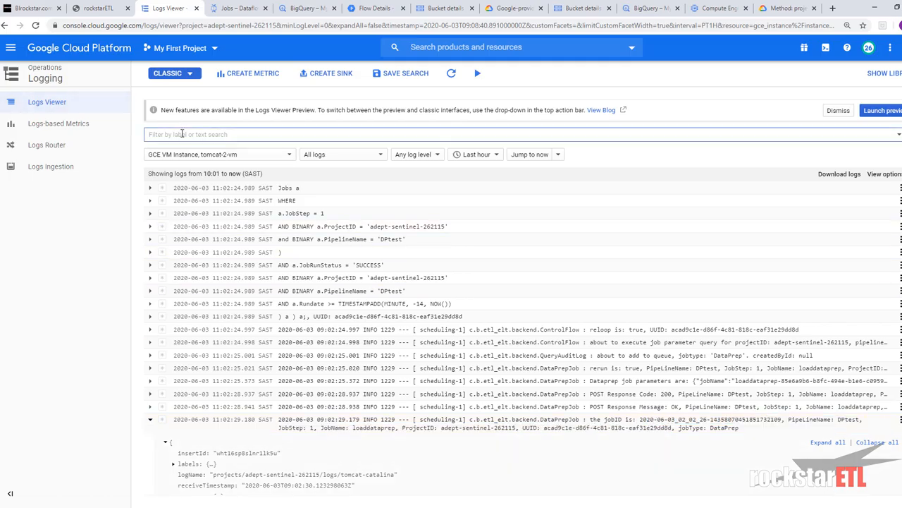
key(ctrl+v)
key(Return)
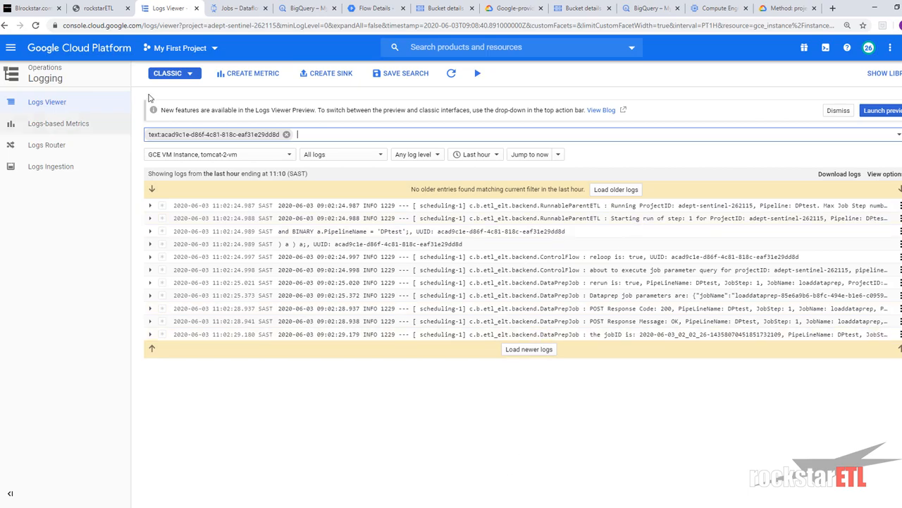
Check the Dataflow job's details and status, and return to the jobID entry in the filtered logs
click(229, 8)
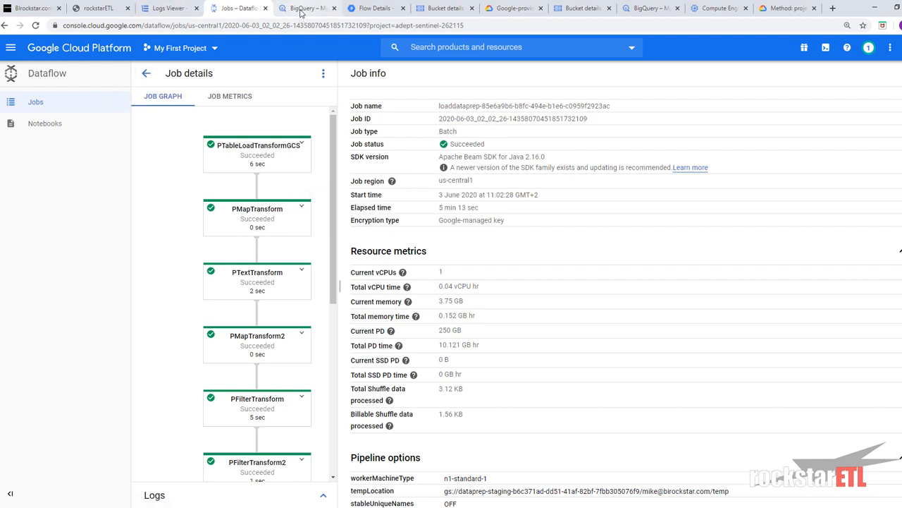
click(175, 7)
click(648, 343)
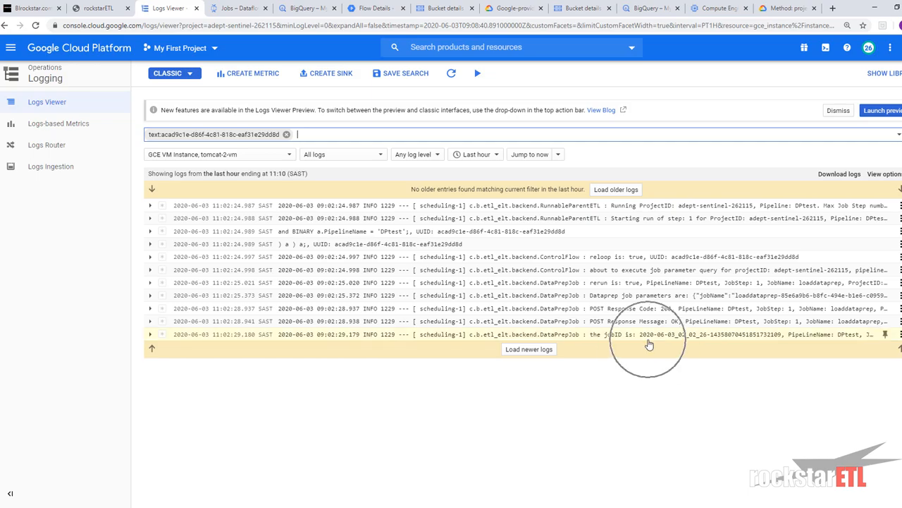
Switch to Mail, check the inbox for a newer loaddataprep notification and open the SUCCESS message
key(alt+Tab)
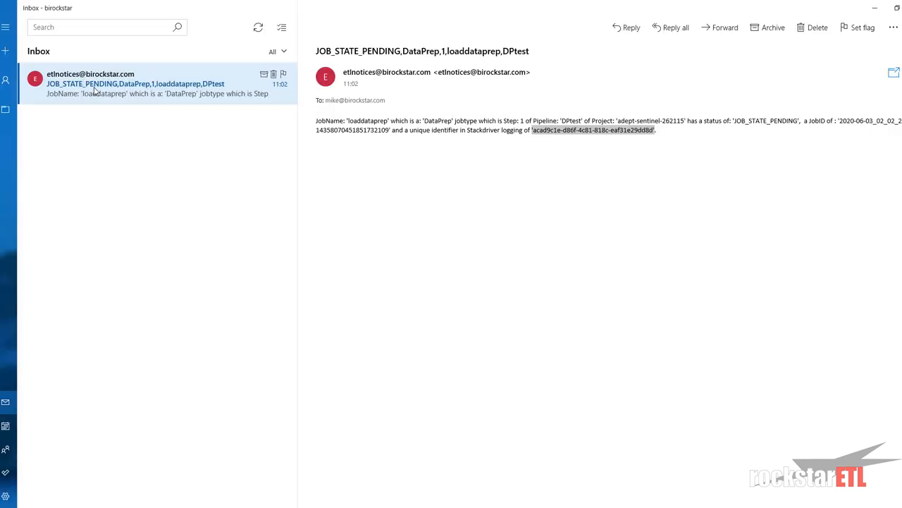
click(95, 91)
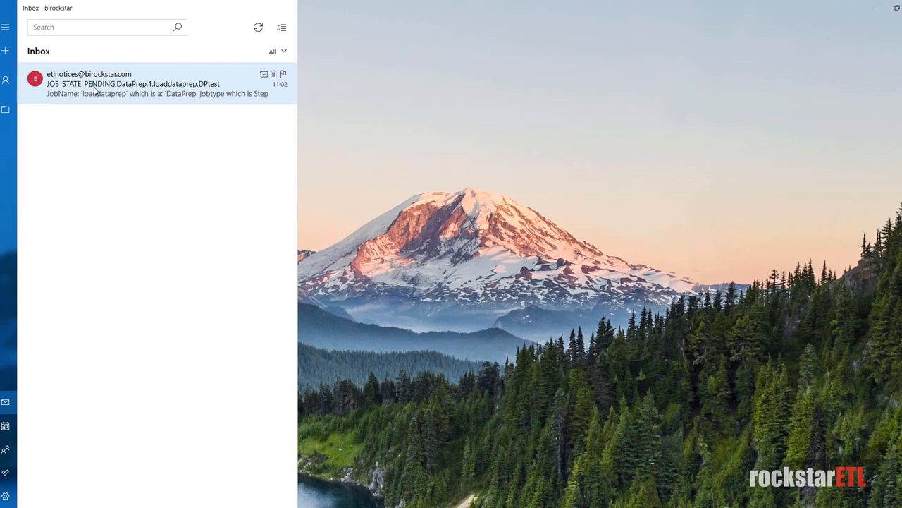
click(158, 83)
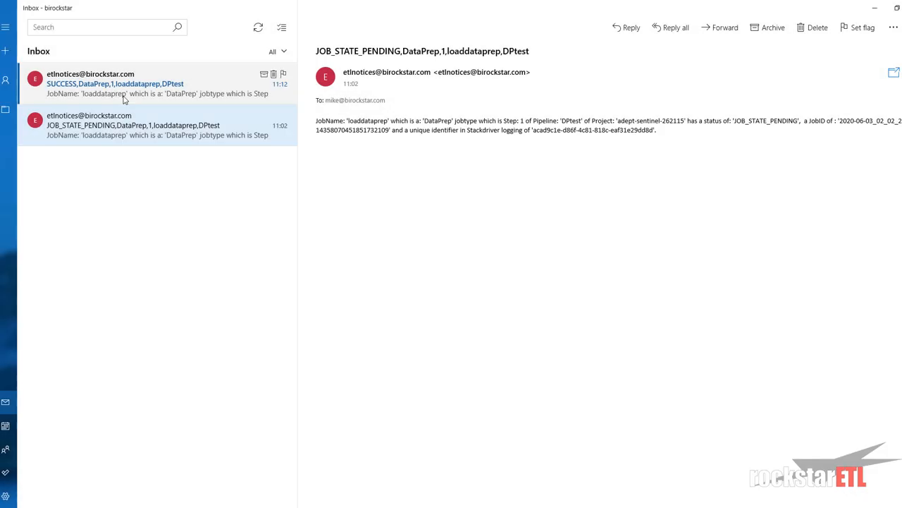
click(122, 98)
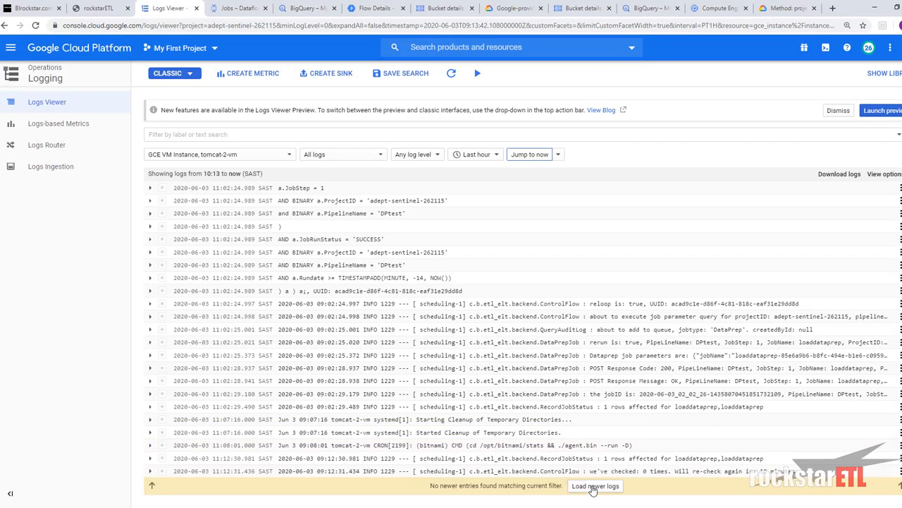
Load newer entries in the Logs Viewer and examine the ControlFlow reloop and pipeline completion entries
click(593, 487)
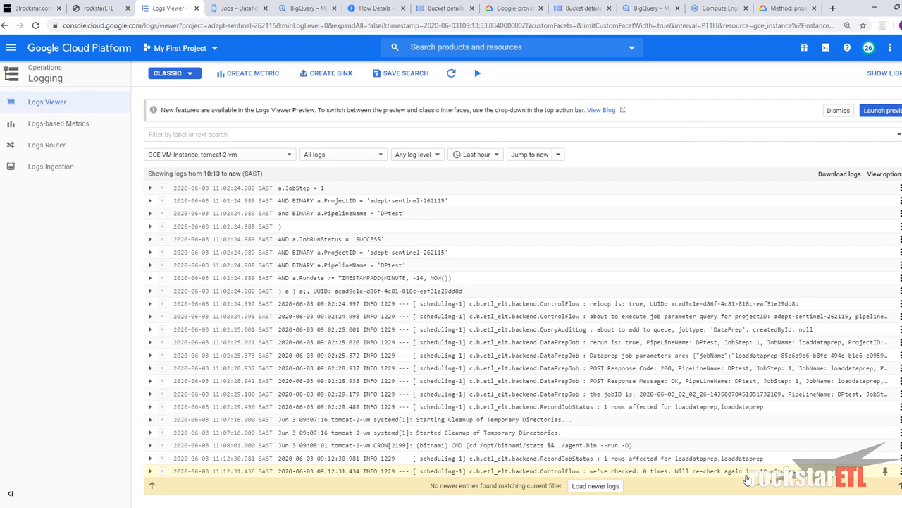
click(586, 485)
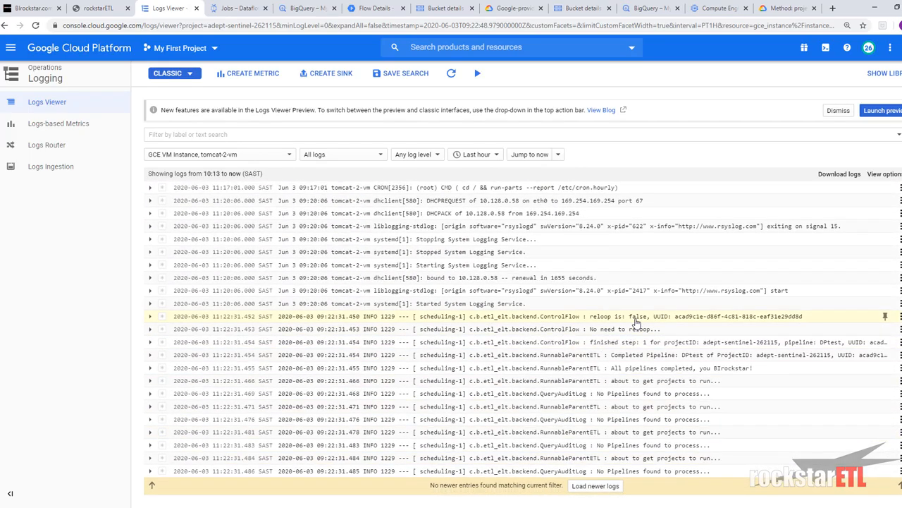
click(637, 319)
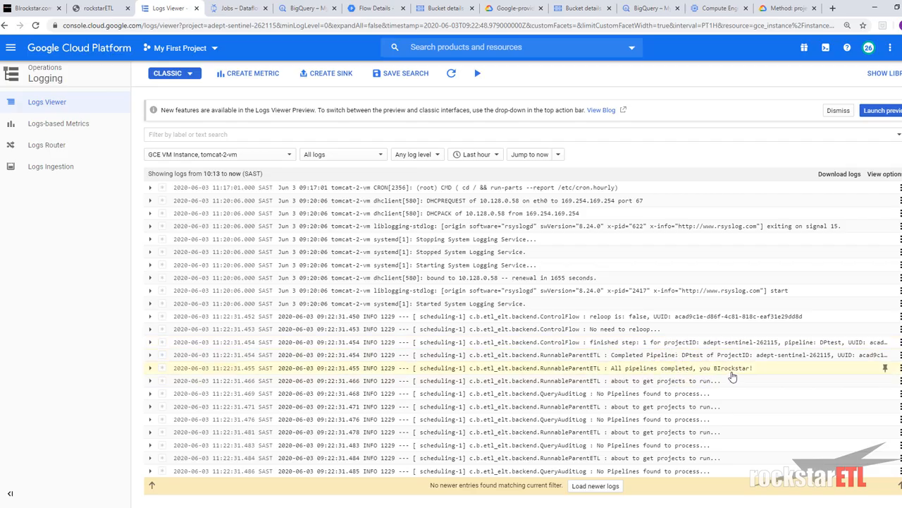
Return to rockstarETL and review the loaddataprep step in the DPtest pipeline
click(99, 8)
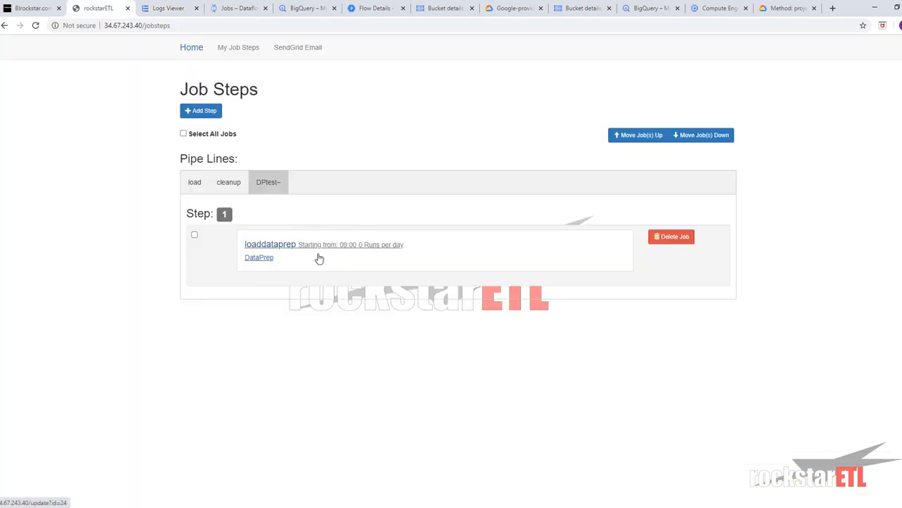
scroll(269, 255, down, 1)
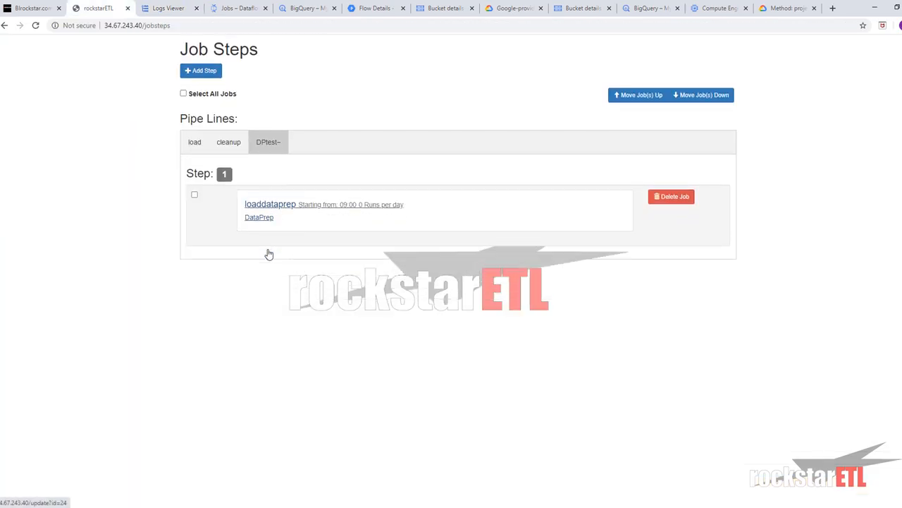
scroll(269, 255, down, 3)
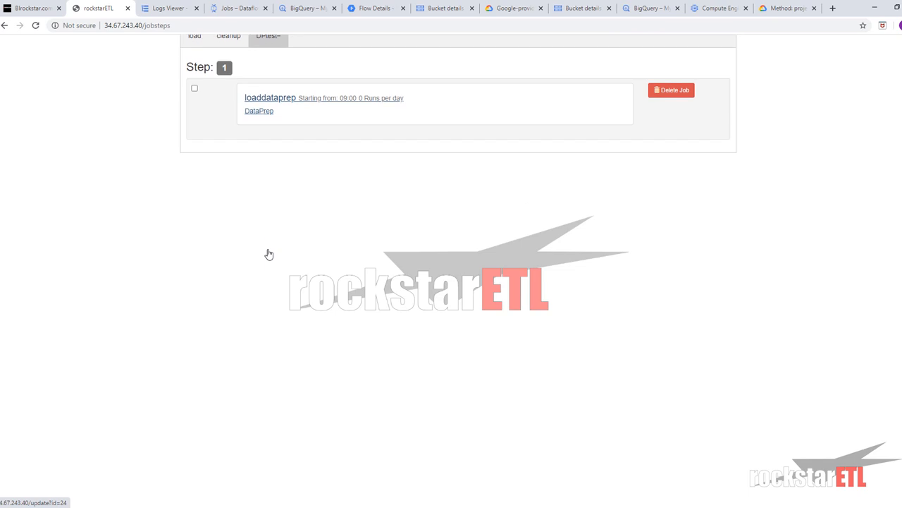